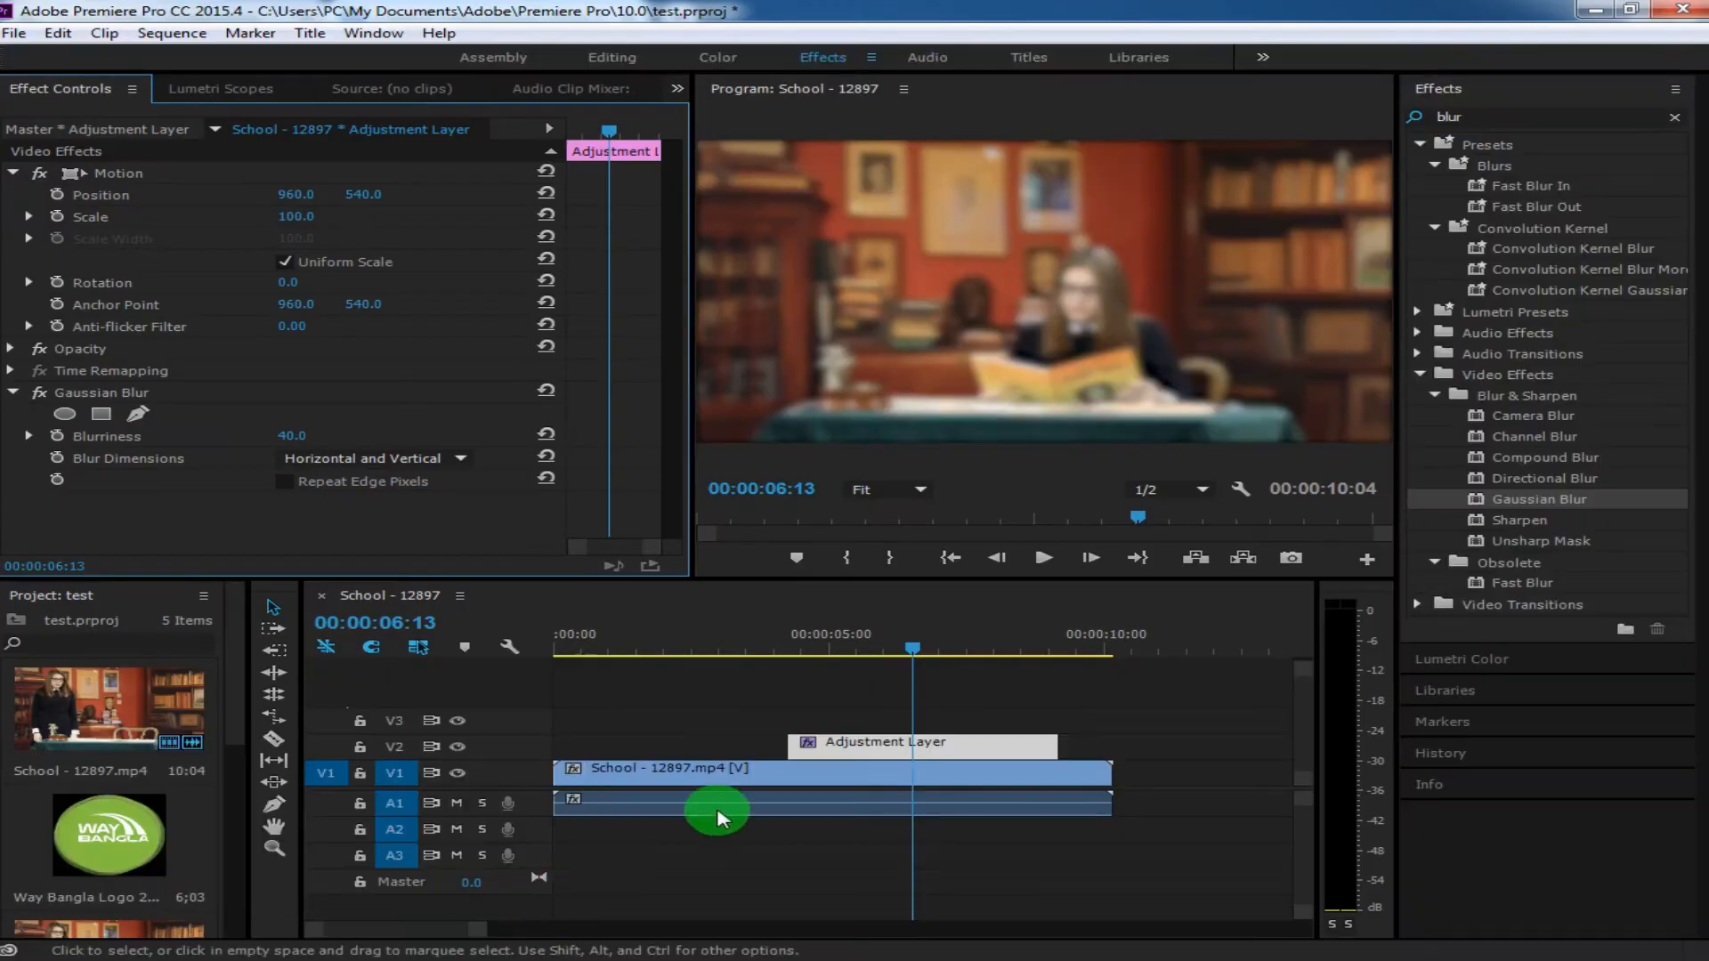
# Delete the existing adjustment layer from track V2 and from the project, and return the playhead to 00:00:00:00.
pyautogui.press('Delete')
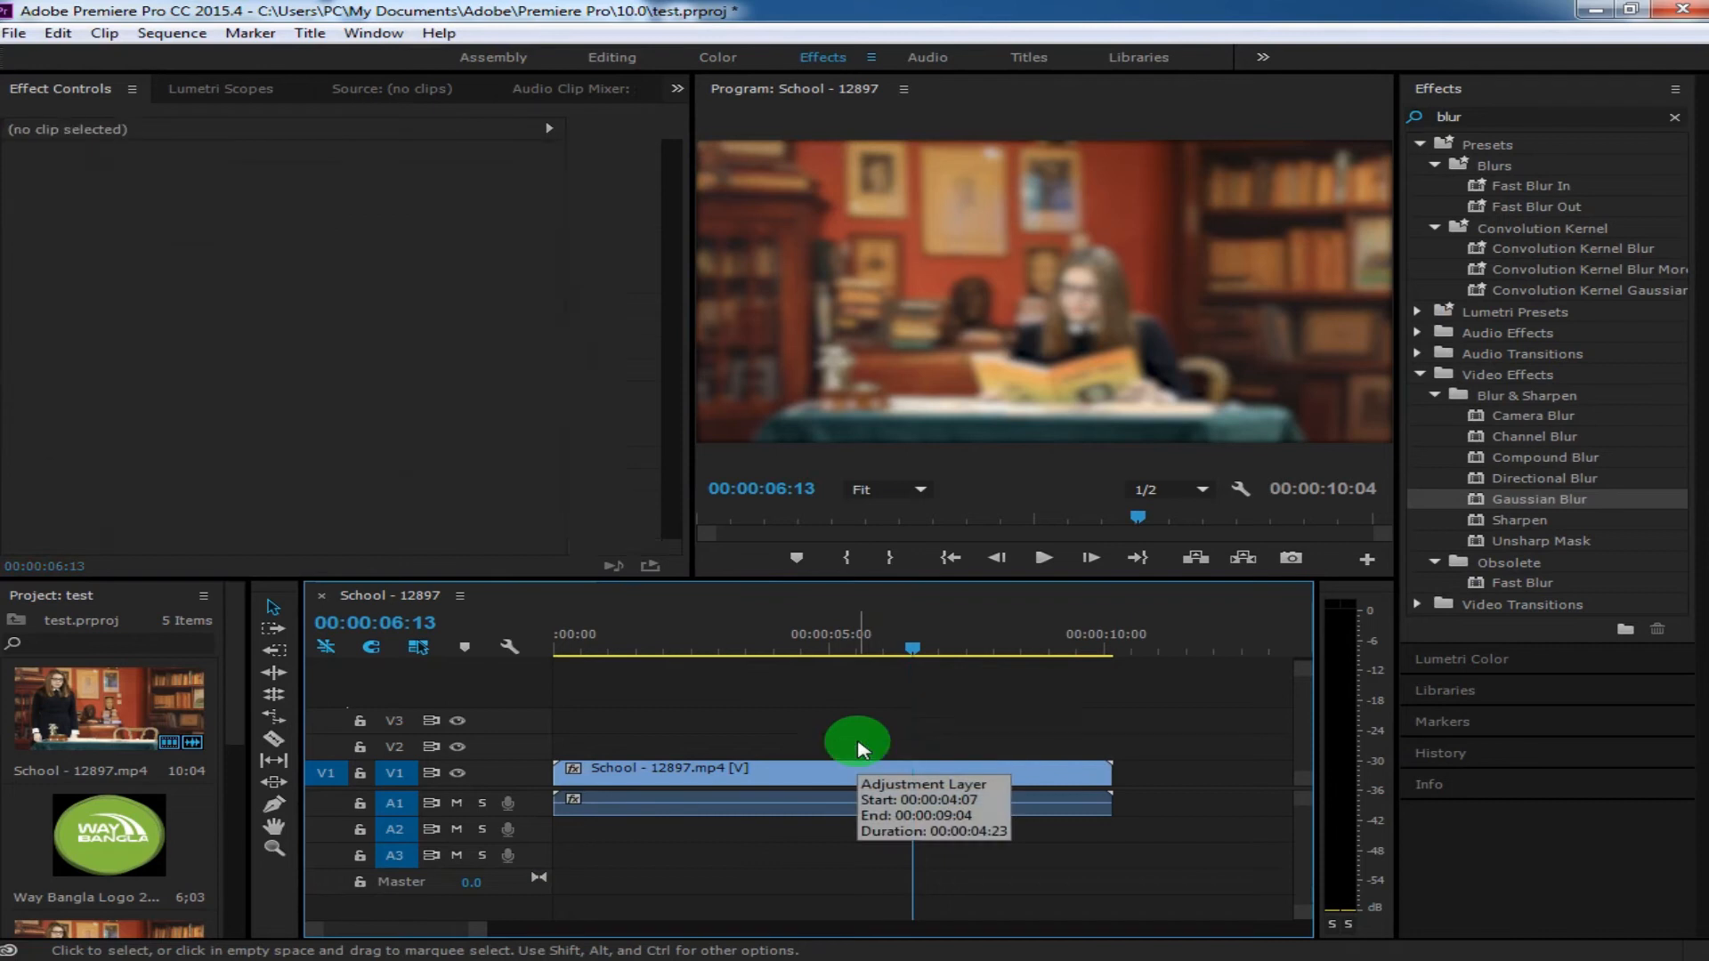
pyautogui.moveTo(909, 653); pyautogui.dragTo(534, 667)
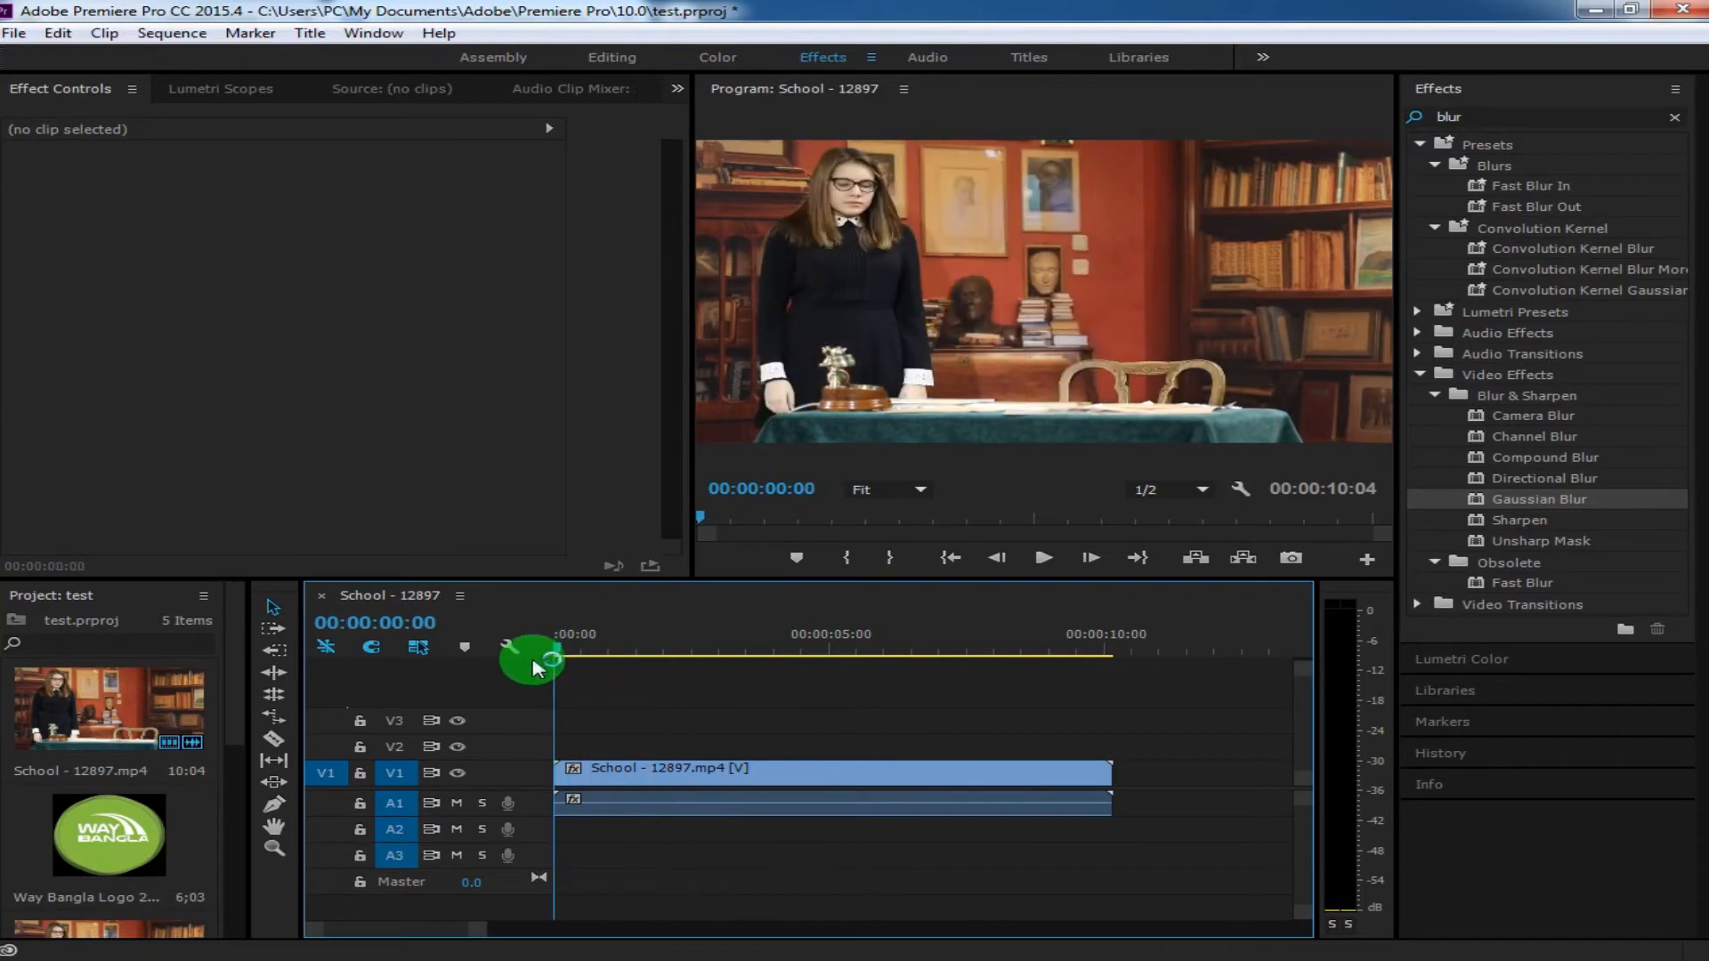
pyautogui.scroll(-3, 125, 806)
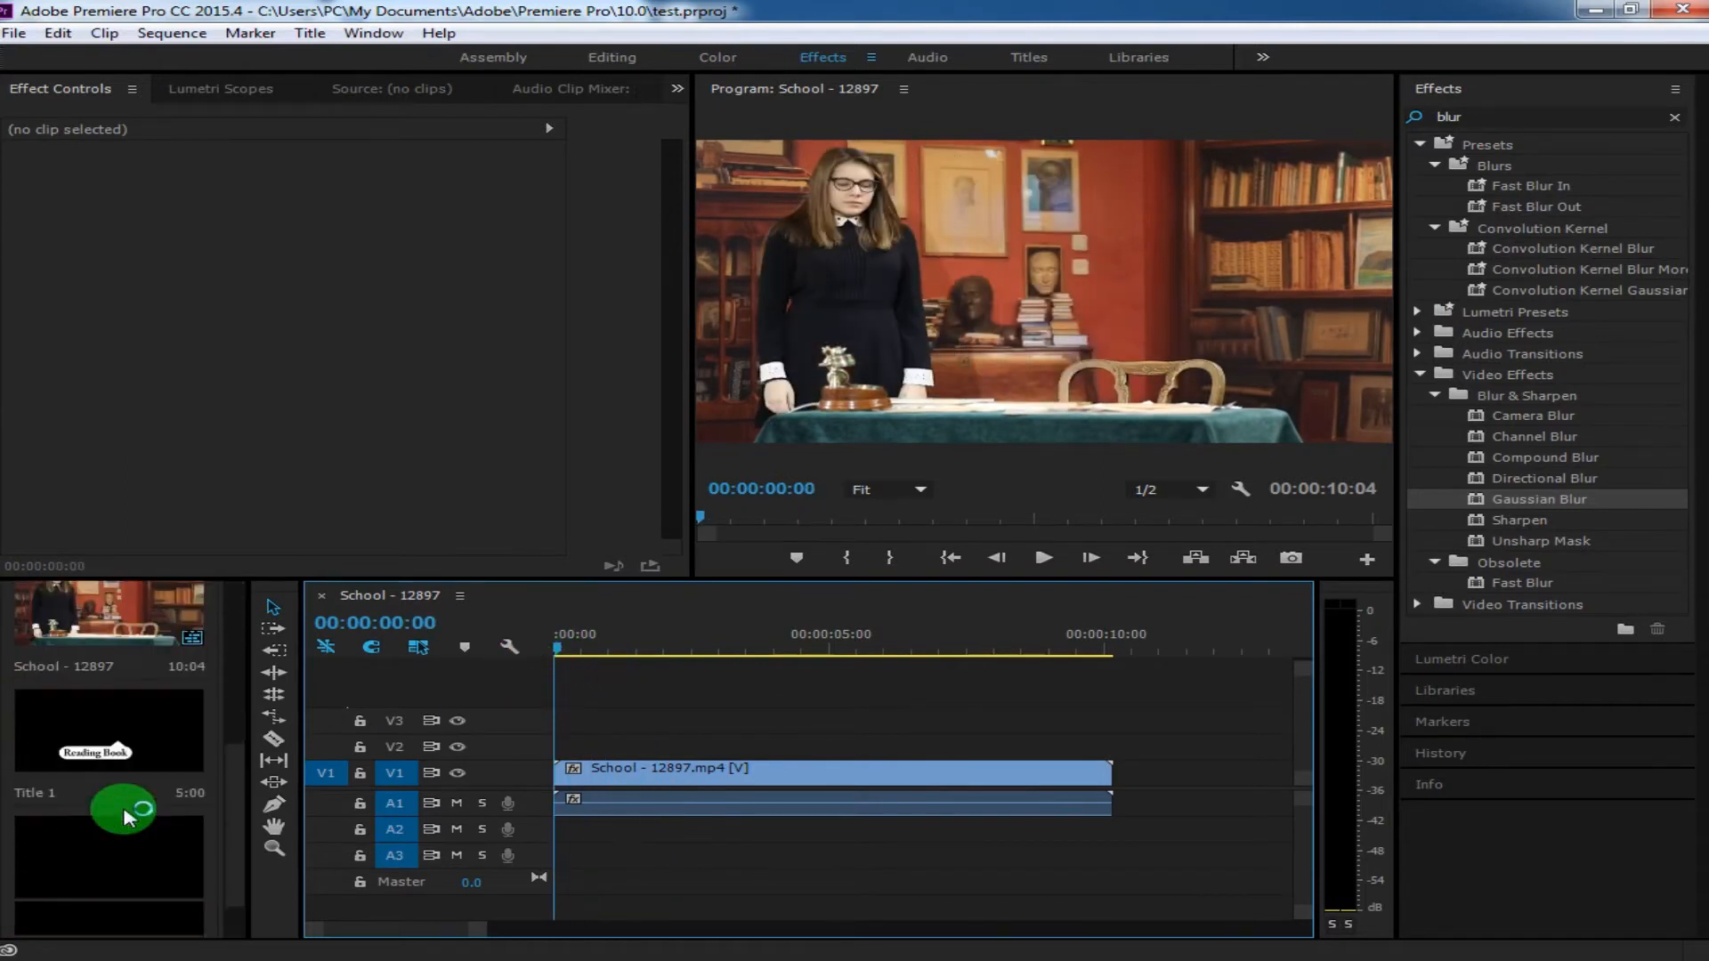
pyautogui.scroll(-1, 124, 819)
pyautogui.click(124, 819)
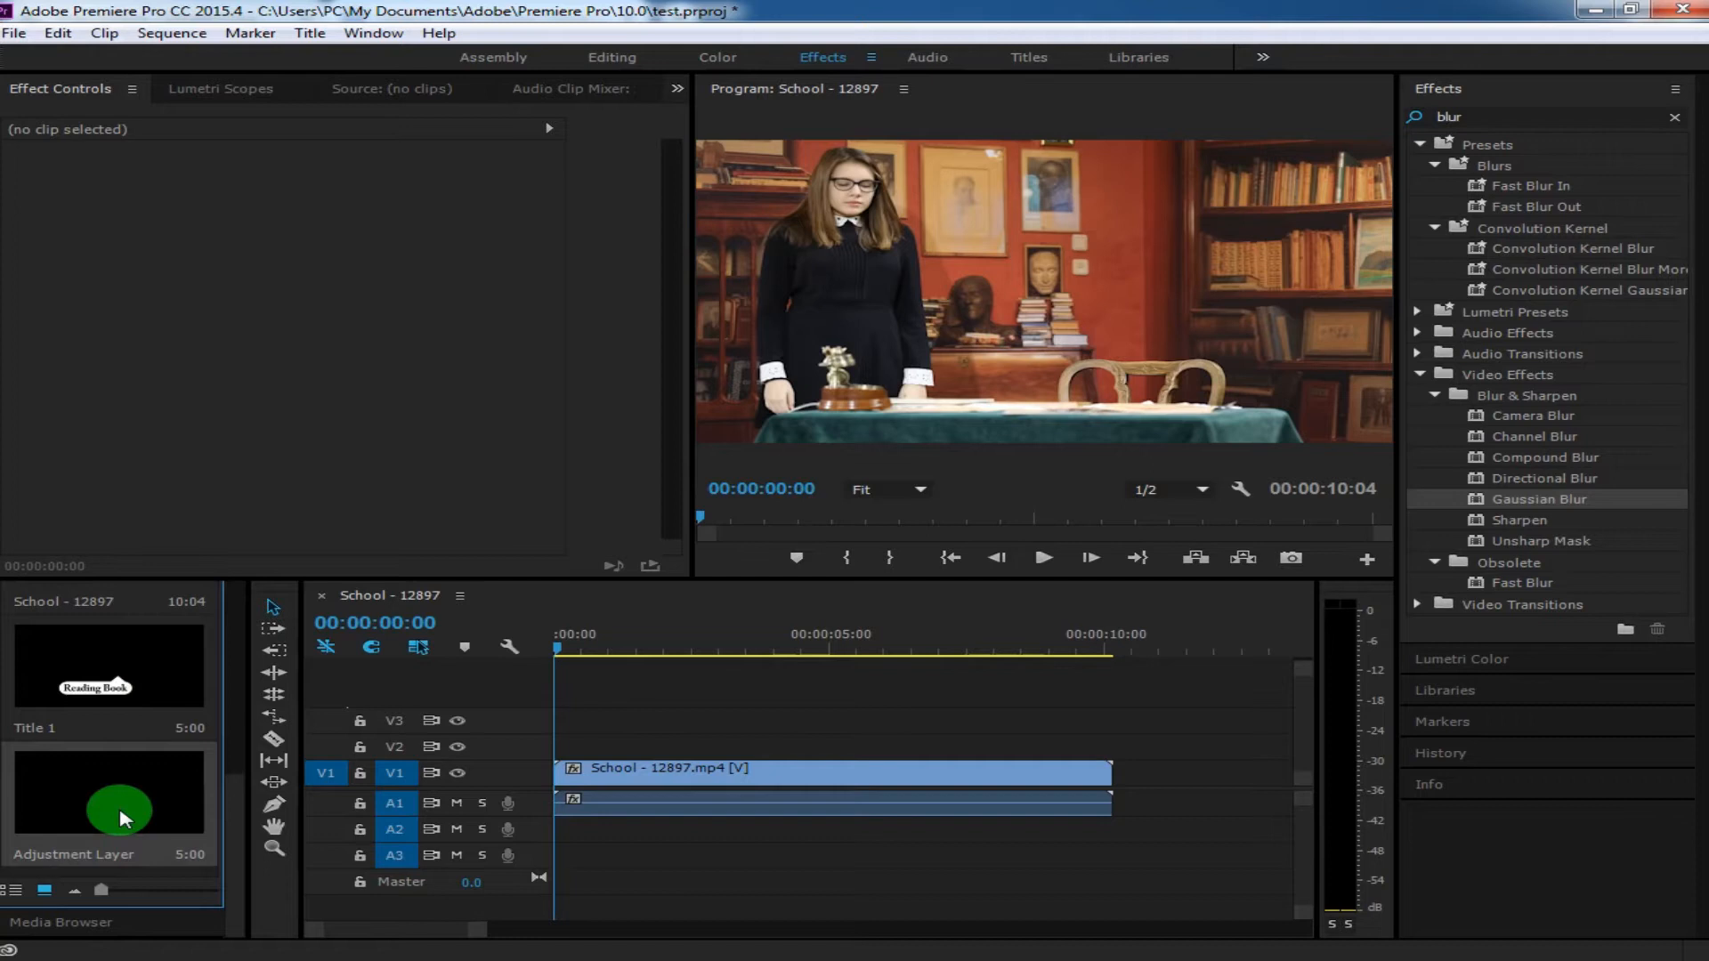
pyautogui.scroll(1, 125, 819)
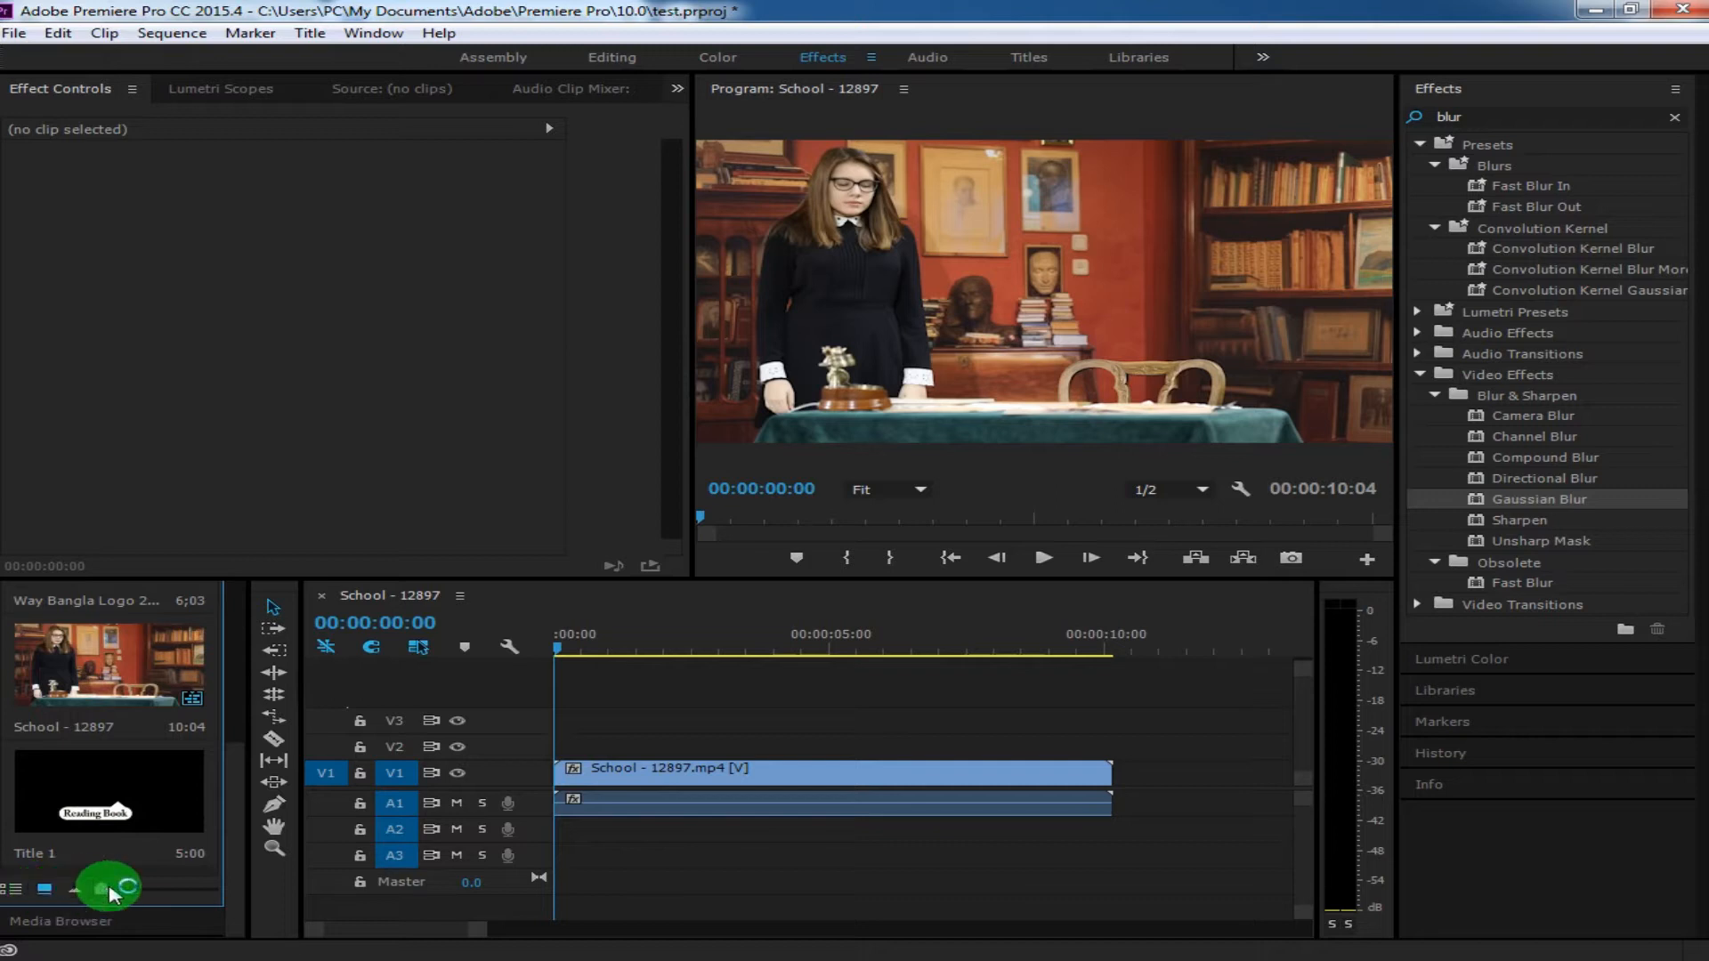
pyautogui.scroll(8, 130, 849)
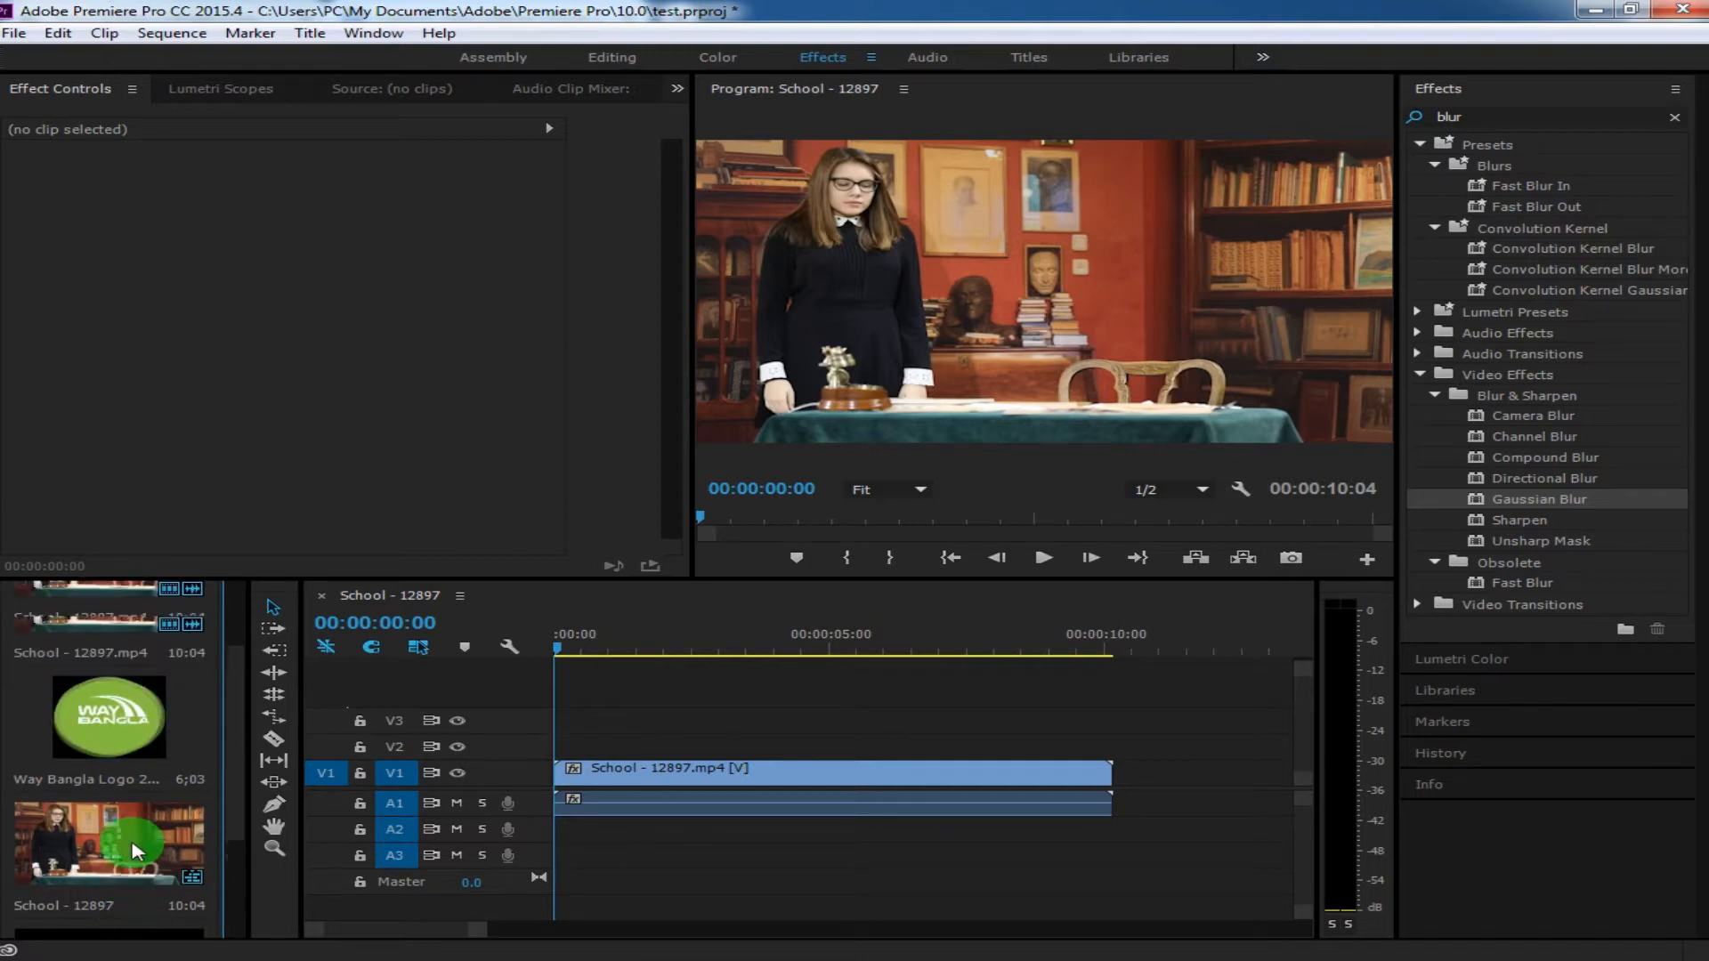
pyautogui.scroll(-2, 136, 853)
pyautogui.scroll(2, 138, 853)
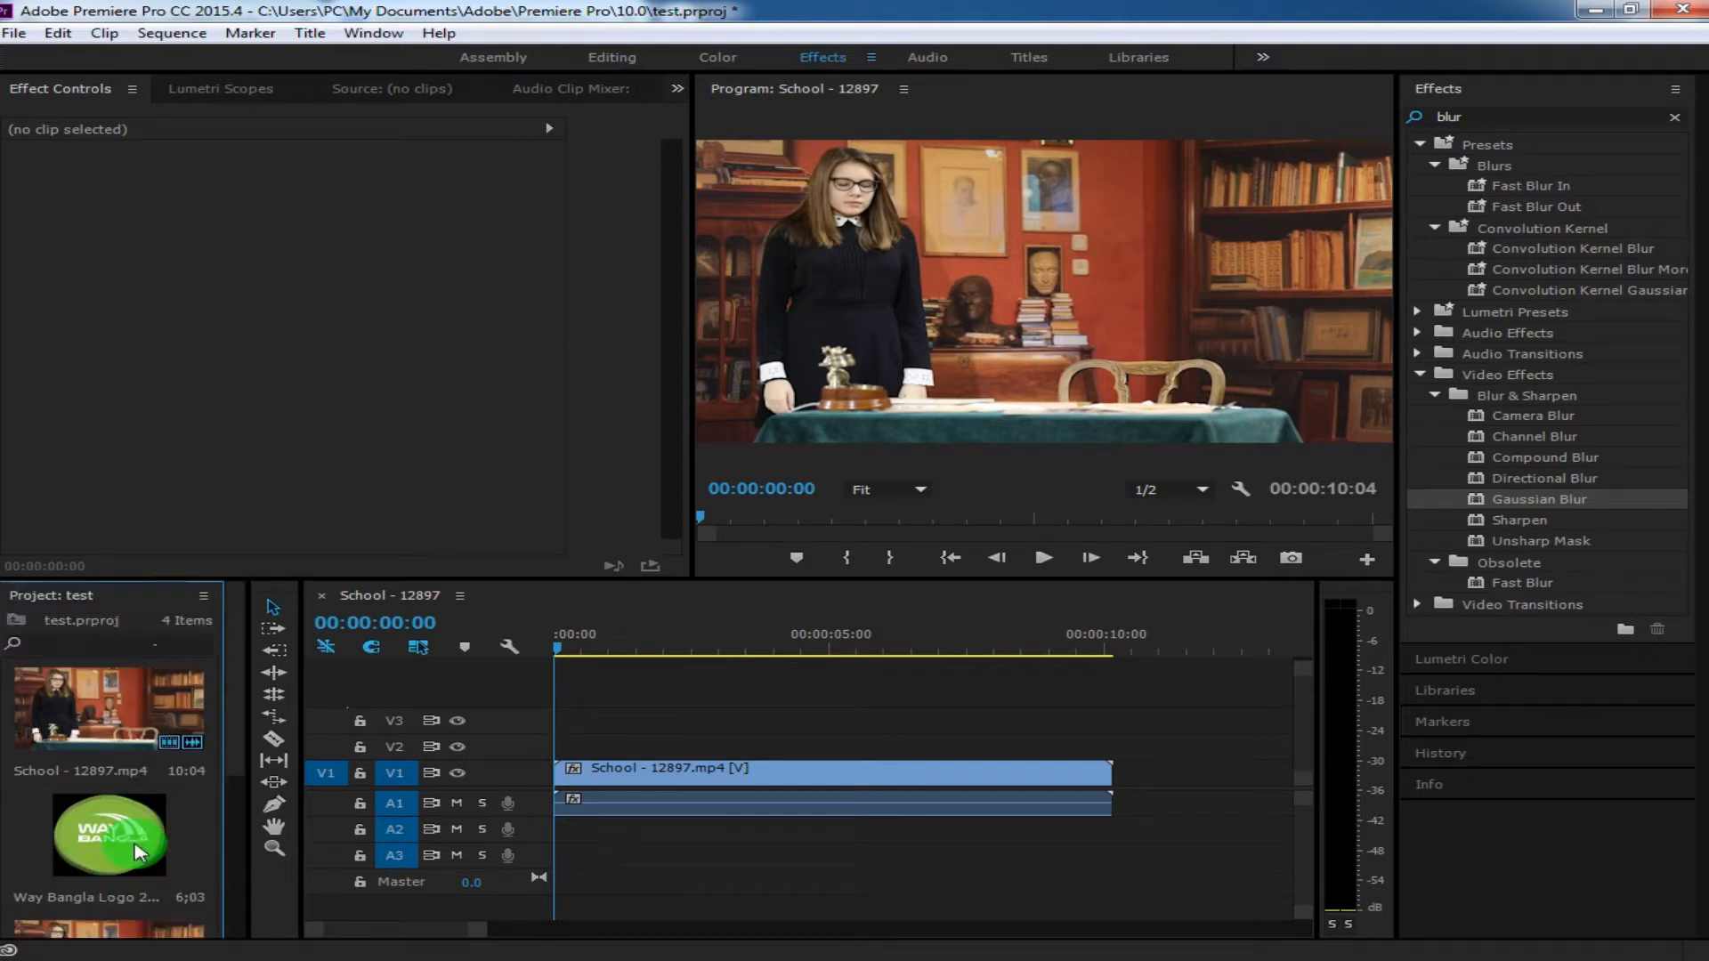
# Show the project items as a list and create a new 1920 × 1080 adjustment layer at 25.00 fps with square pixels.
pyautogui.scroll(-8, 138, 852)
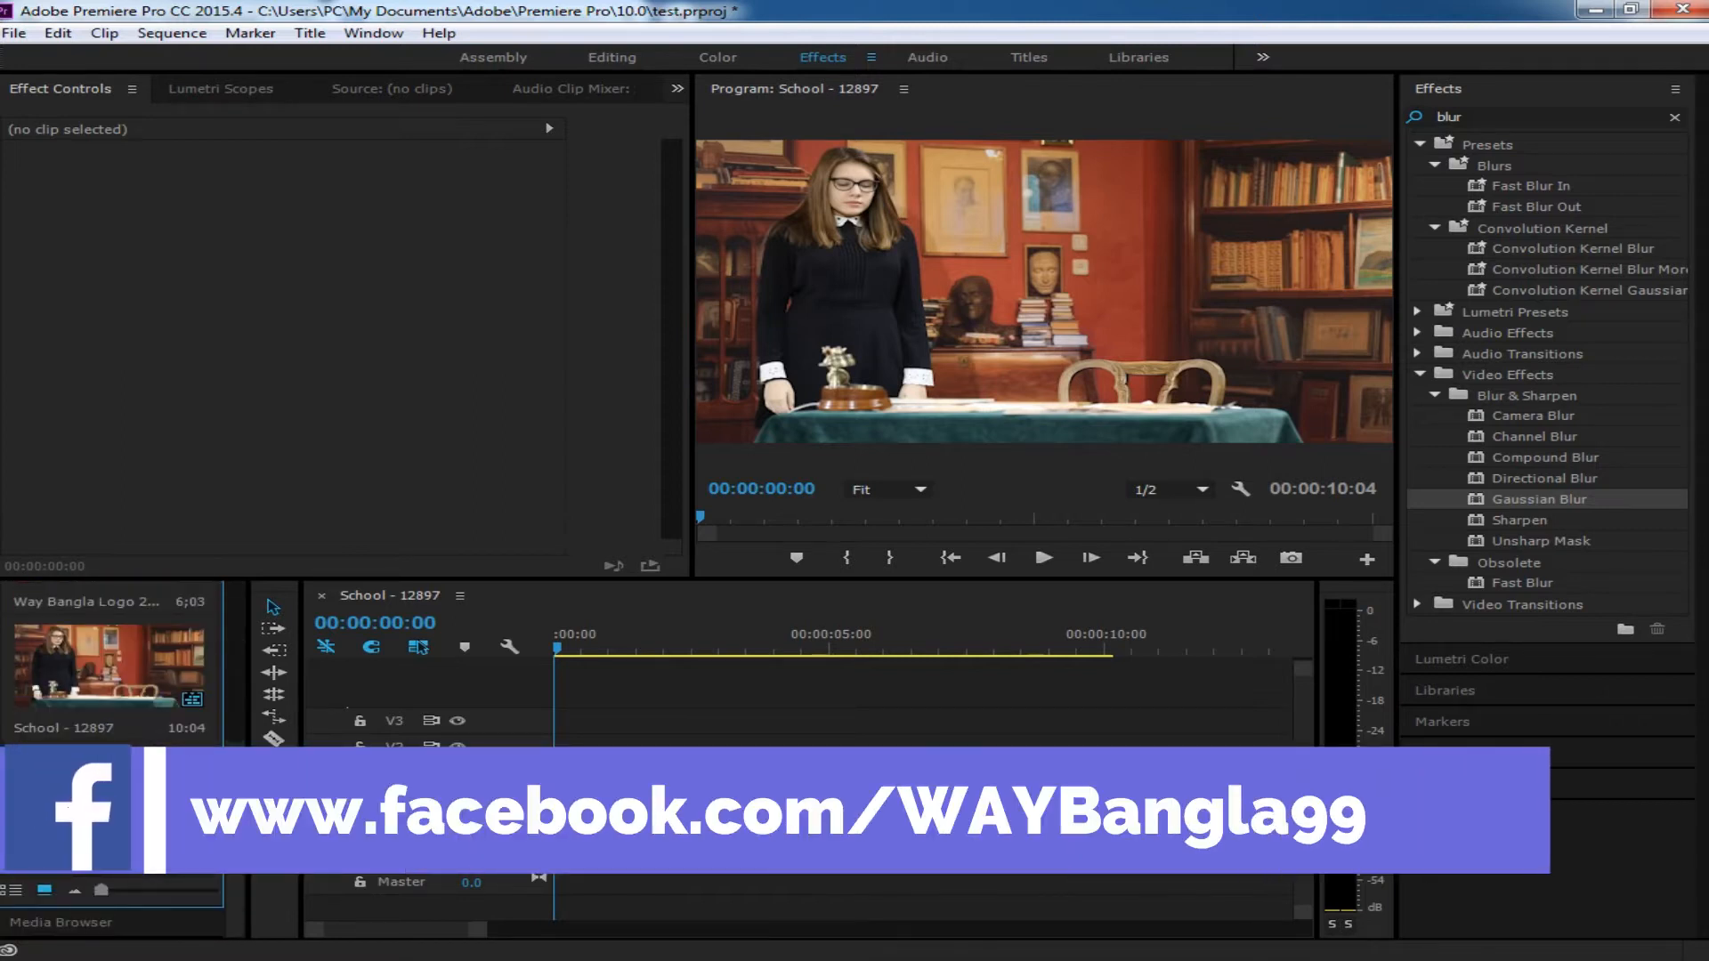
pyautogui.click(16, 891)
pyautogui.rightClick(120, 788)
pyautogui.moveTo(219, 679)
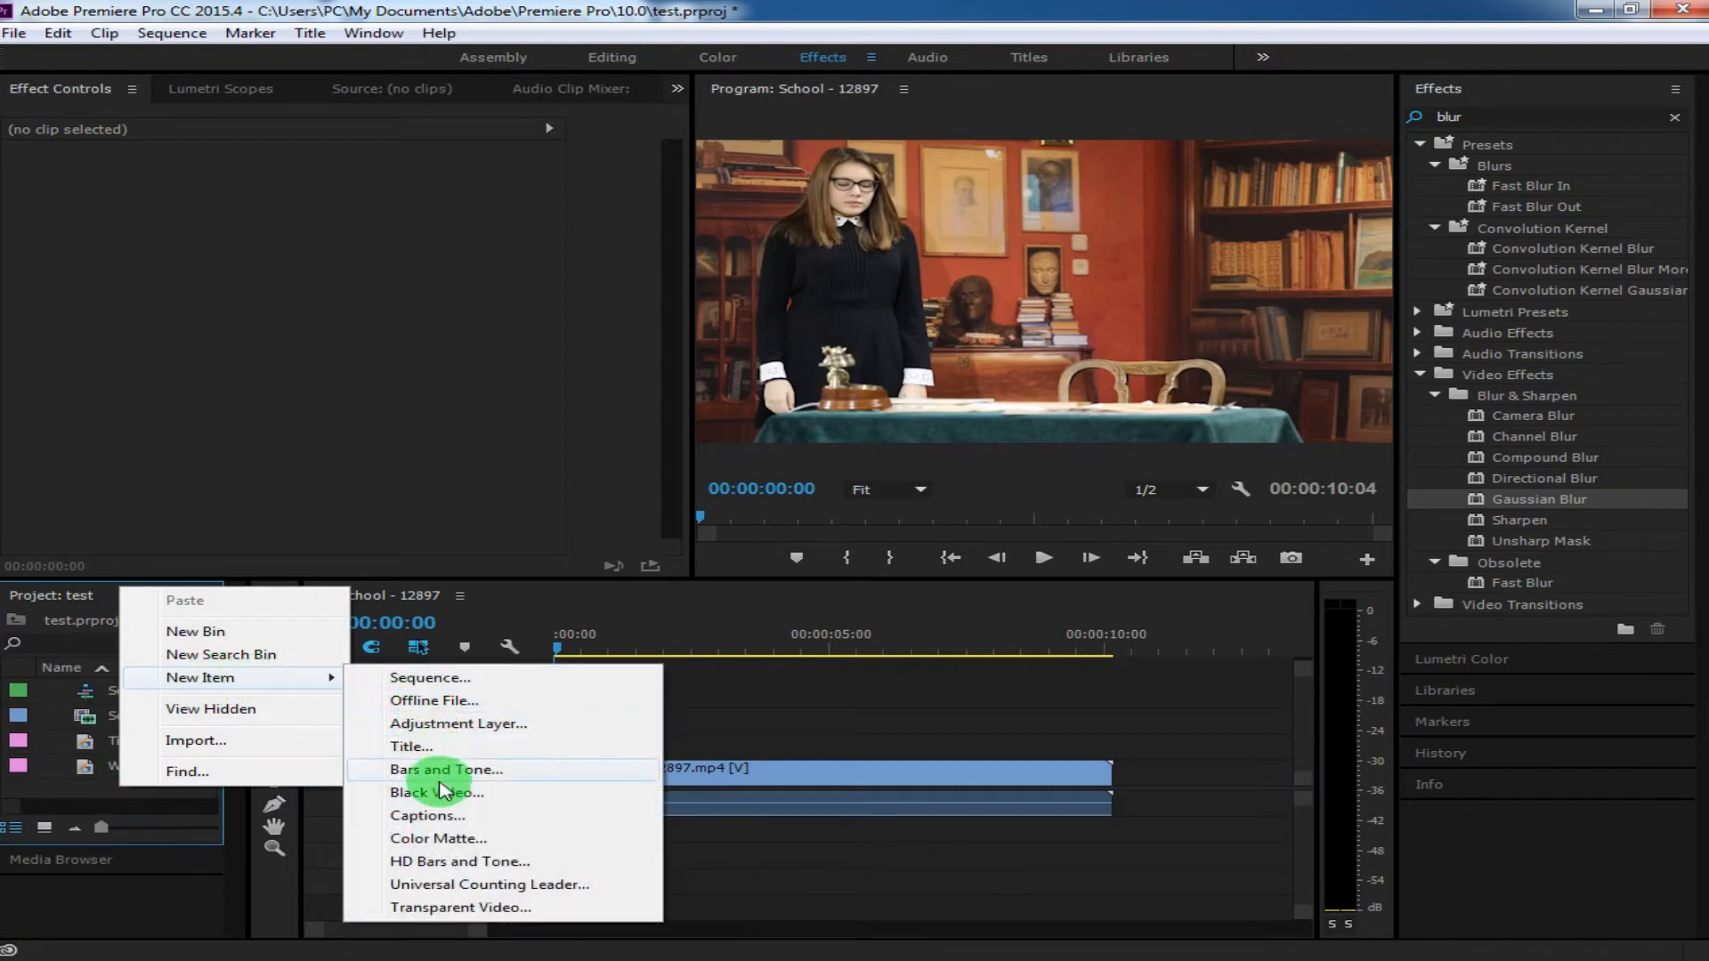
pyautogui.click(454, 723)
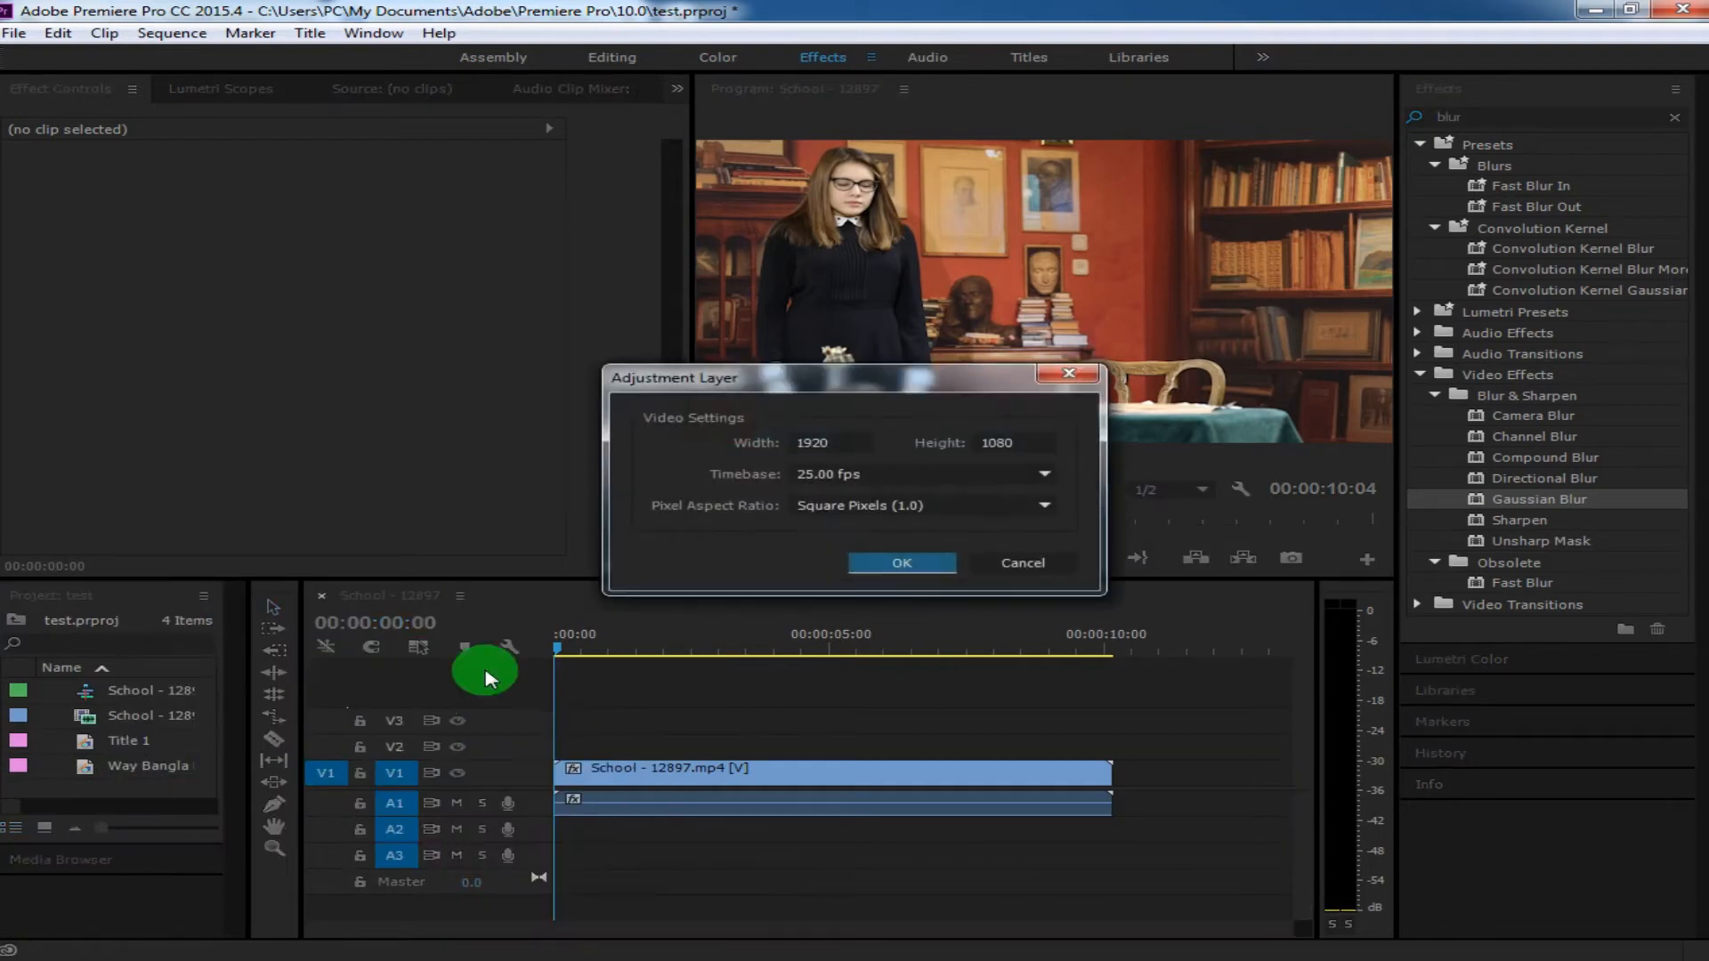
pyautogui.click(886, 563)
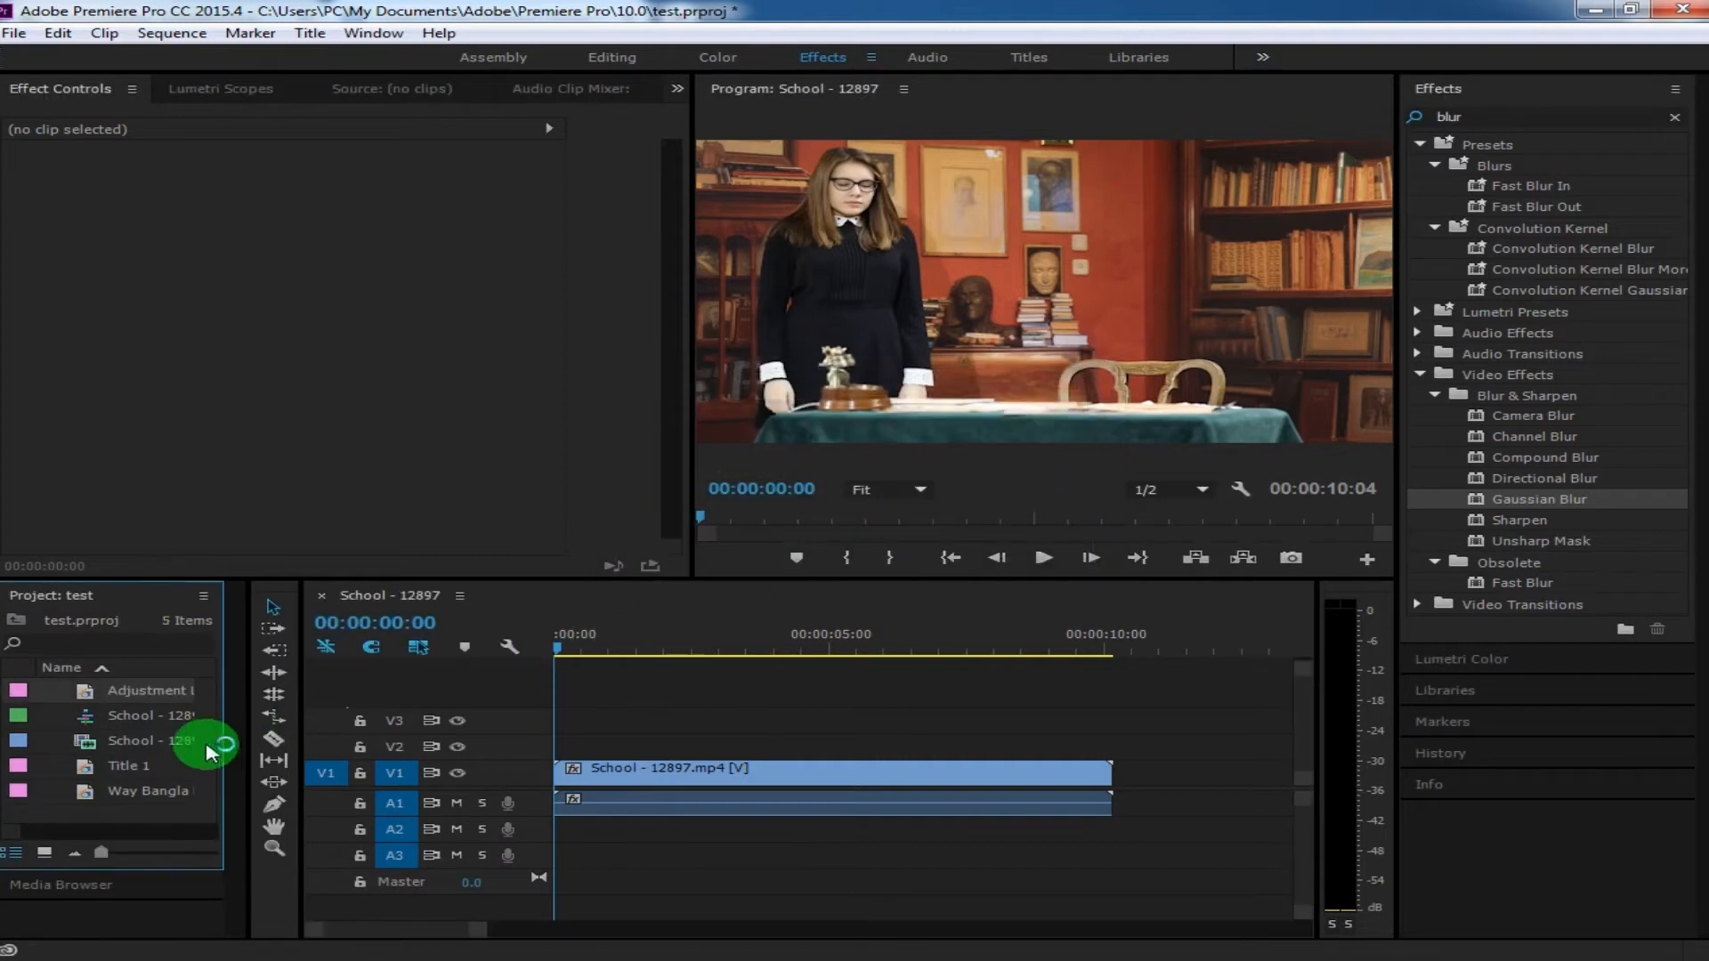
# Place the new adjustment layer on track V2 above the School clip and shorten it to a duration of about 00:00:02:21.
pyautogui.moveTo(160, 693); pyautogui.dragTo(678, 755)
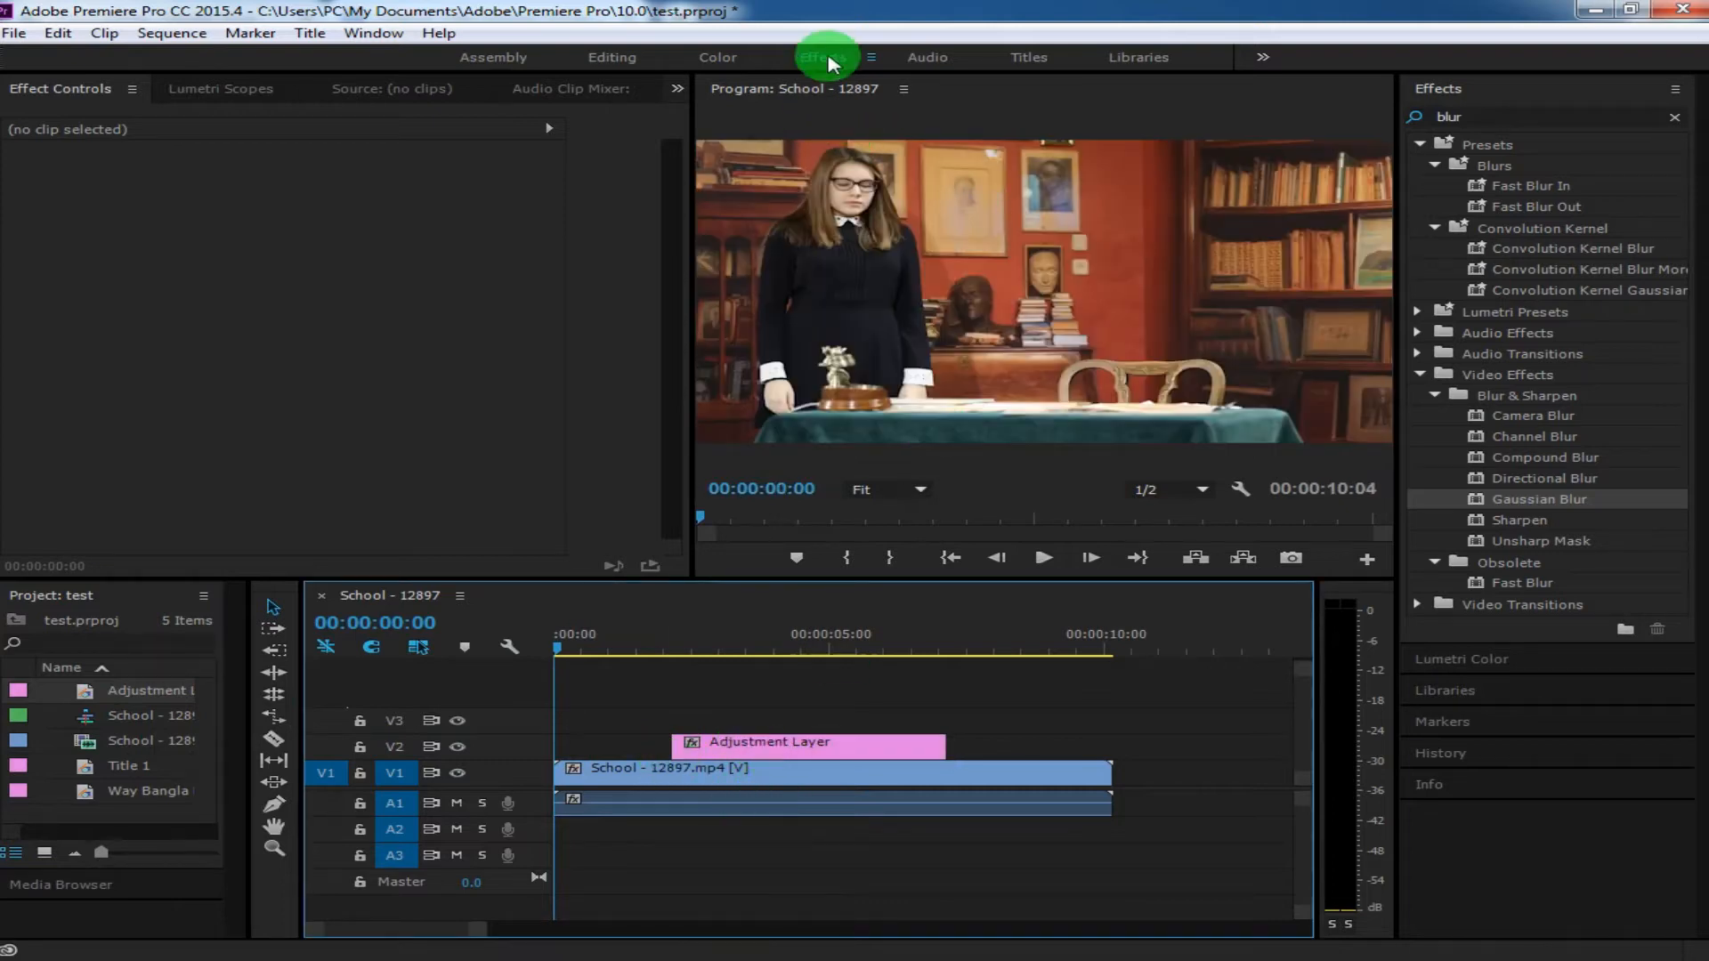
pyautogui.click(828, 710)
pyautogui.click(850, 754)
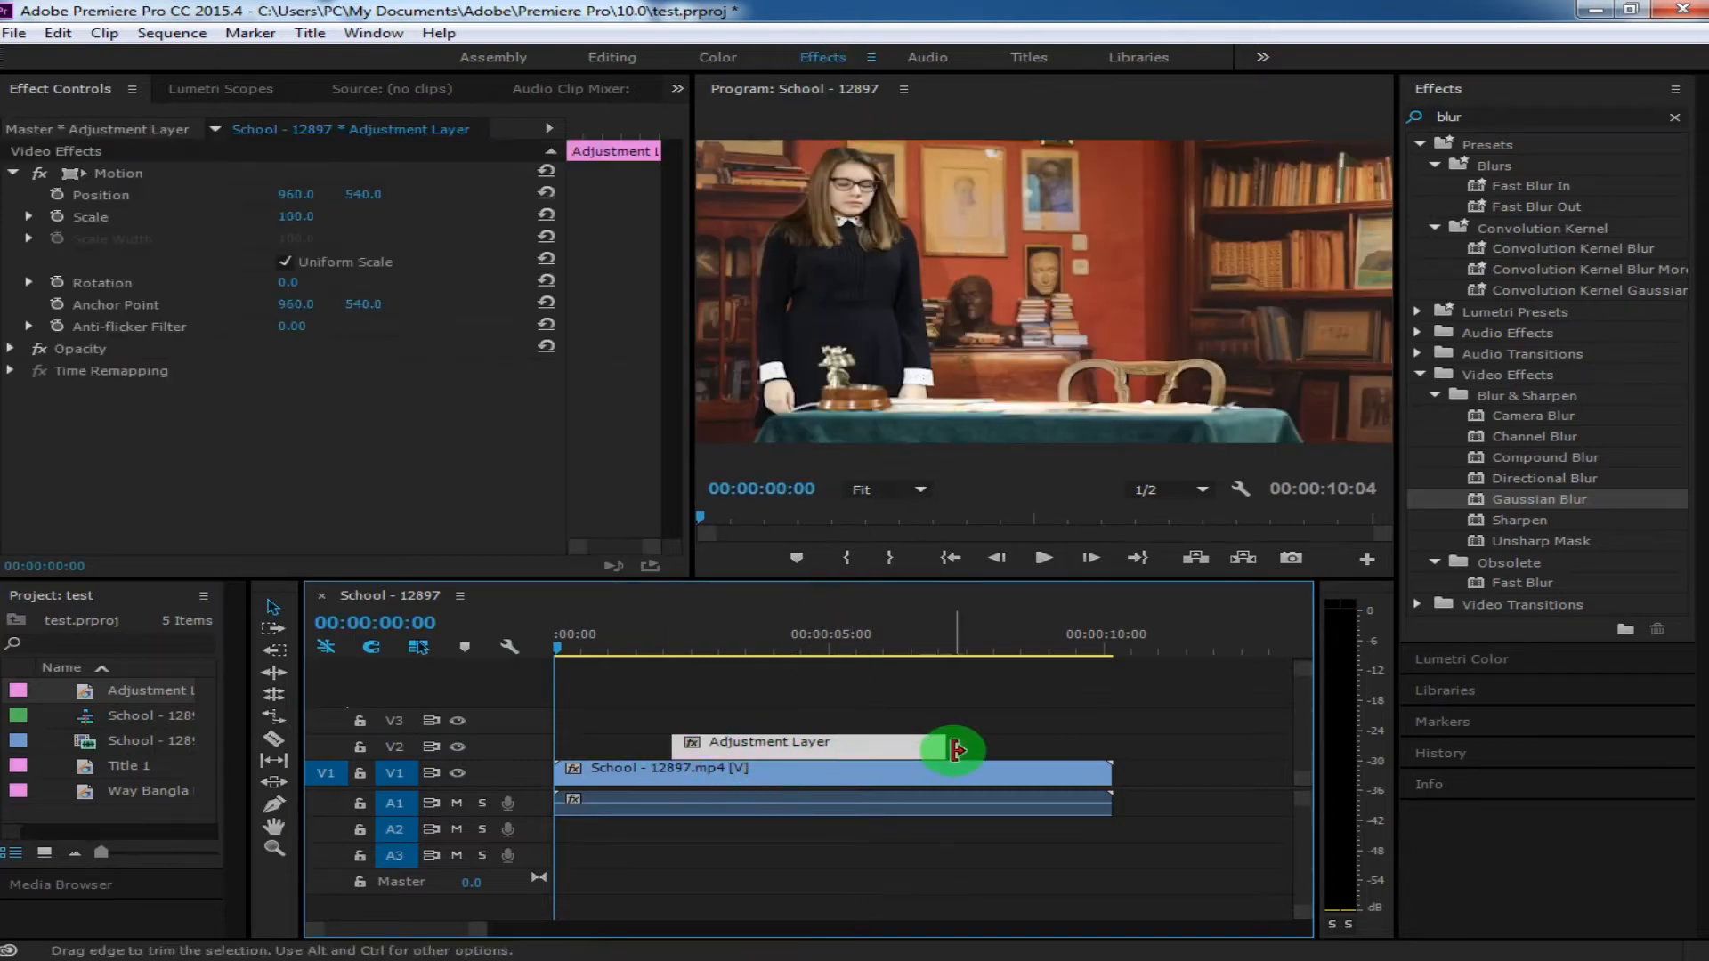
pyautogui.moveTo(935, 750); pyautogui.dragTo(668, 754)
pyautogui.click(806, 755)
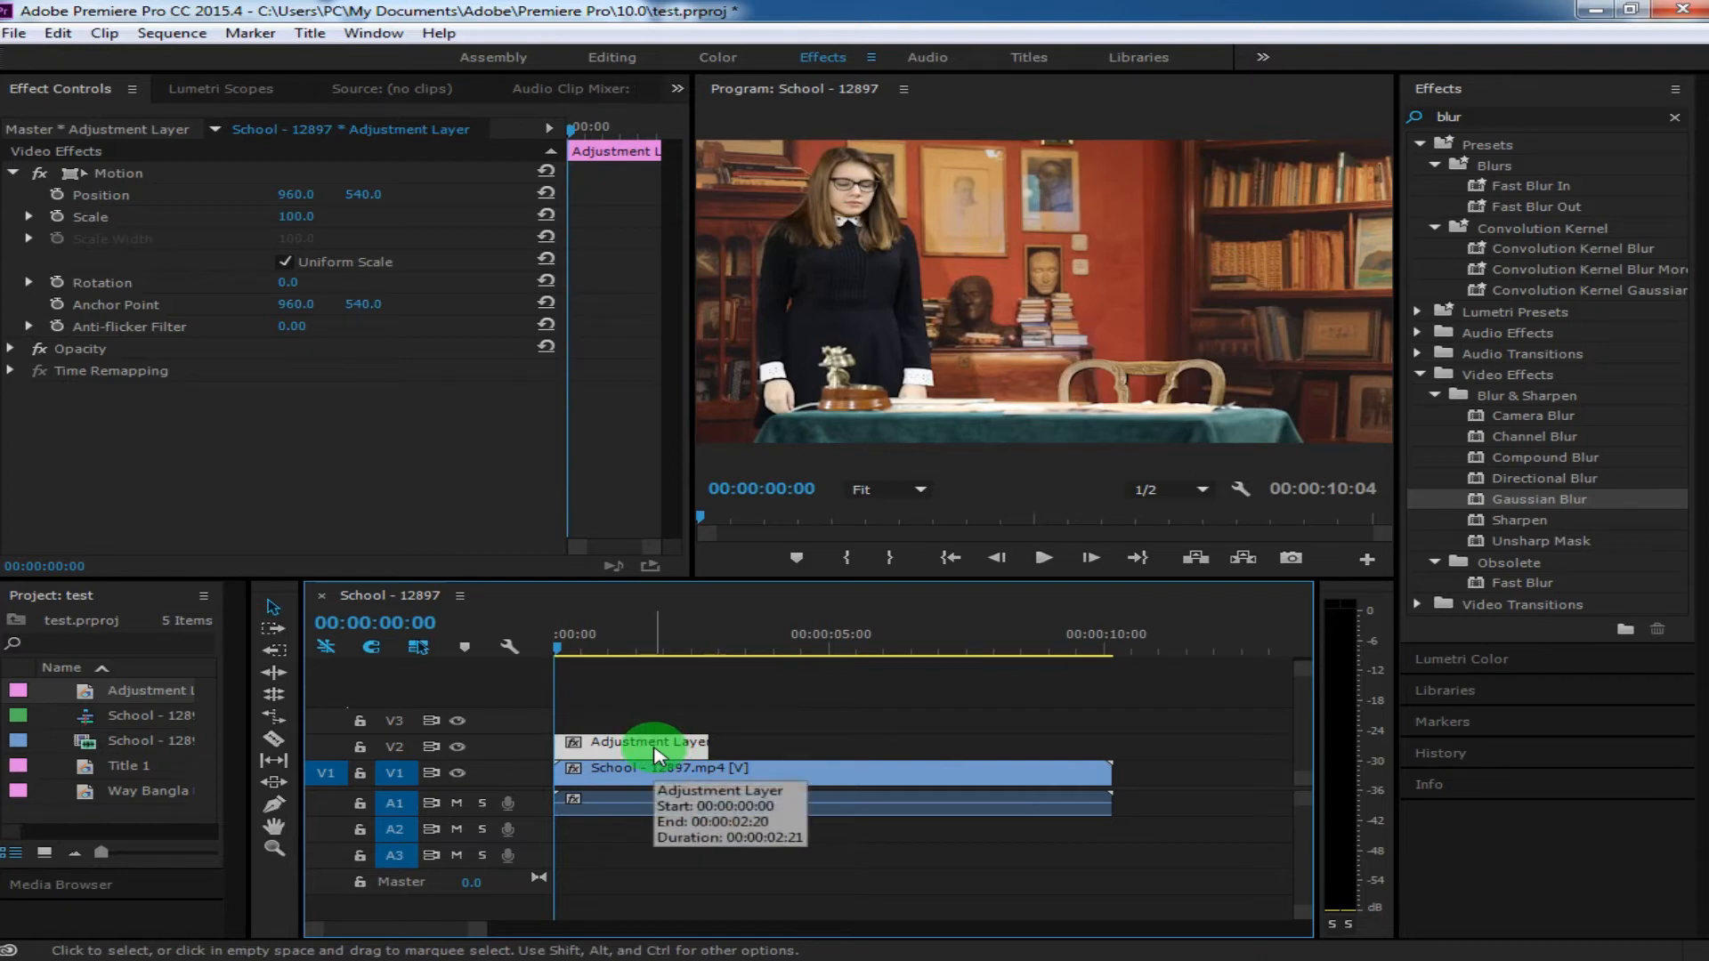
pyautogui.moveTo(561, 650)
pyautogui.mouseDown()
pyautogui.moveTo(782, 656)
pyautogui.moveTo(598, 681)
pyautogui.moveTo(545, 667)
pyautogui.mouseUp()
pyautogui.click(620, 750)
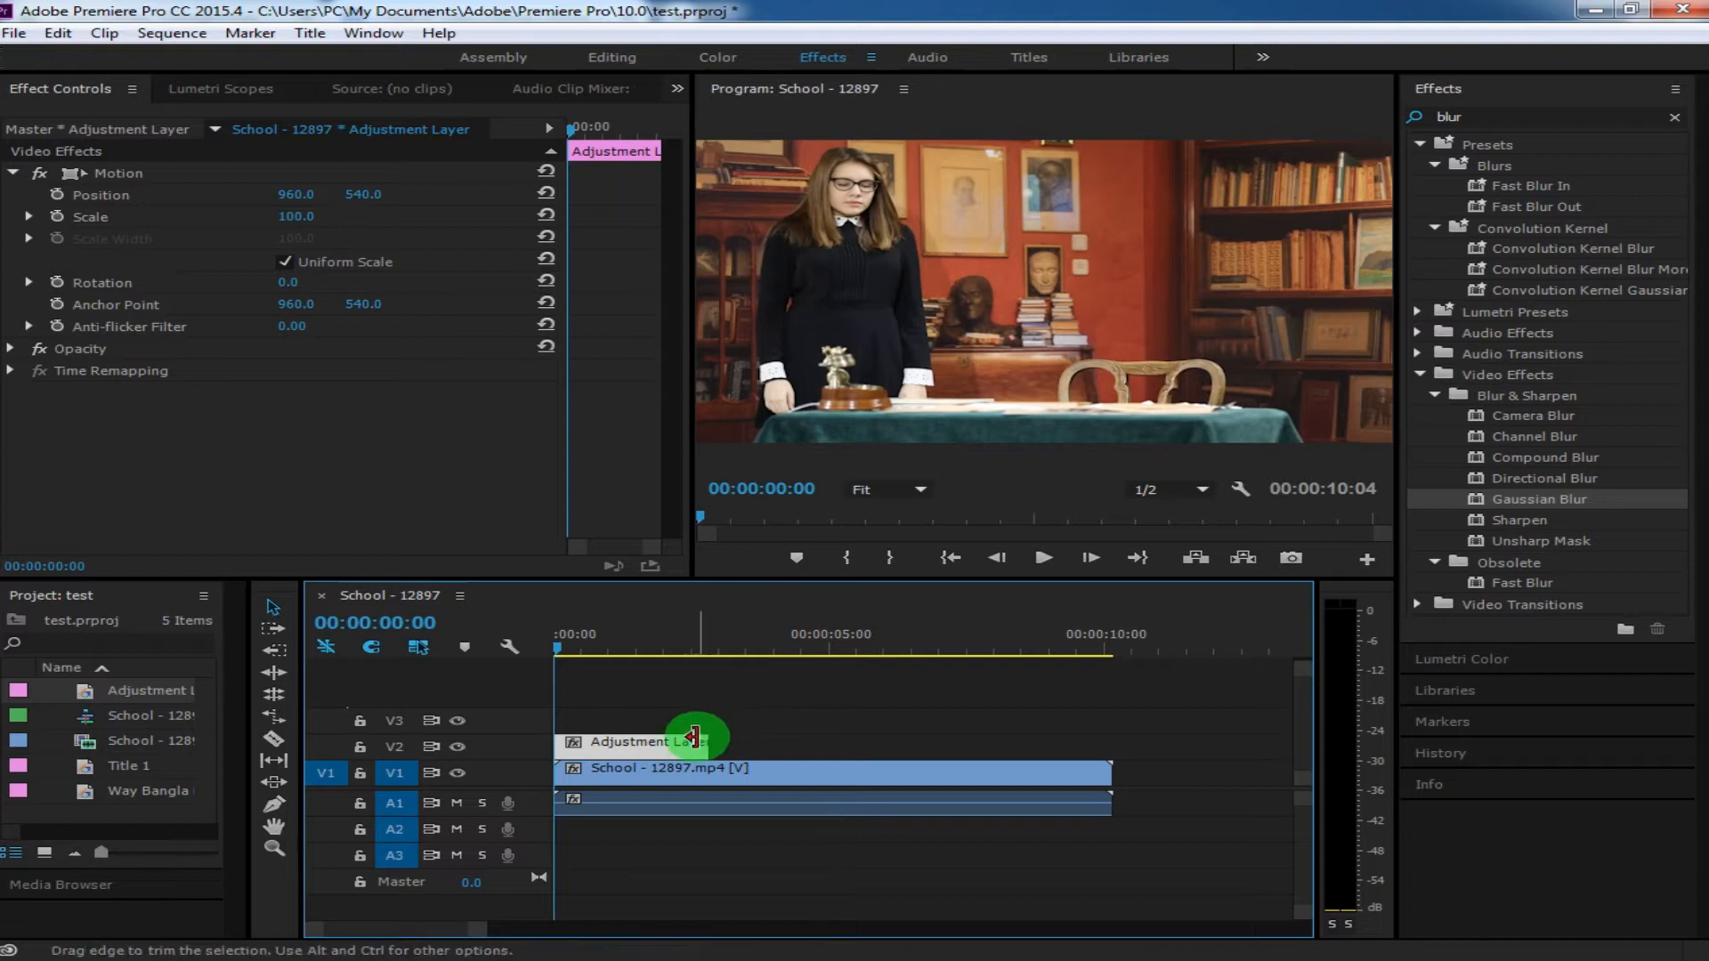
pyautogui.moveTo(681, 747); pyautogui.dragTo(808, 709)
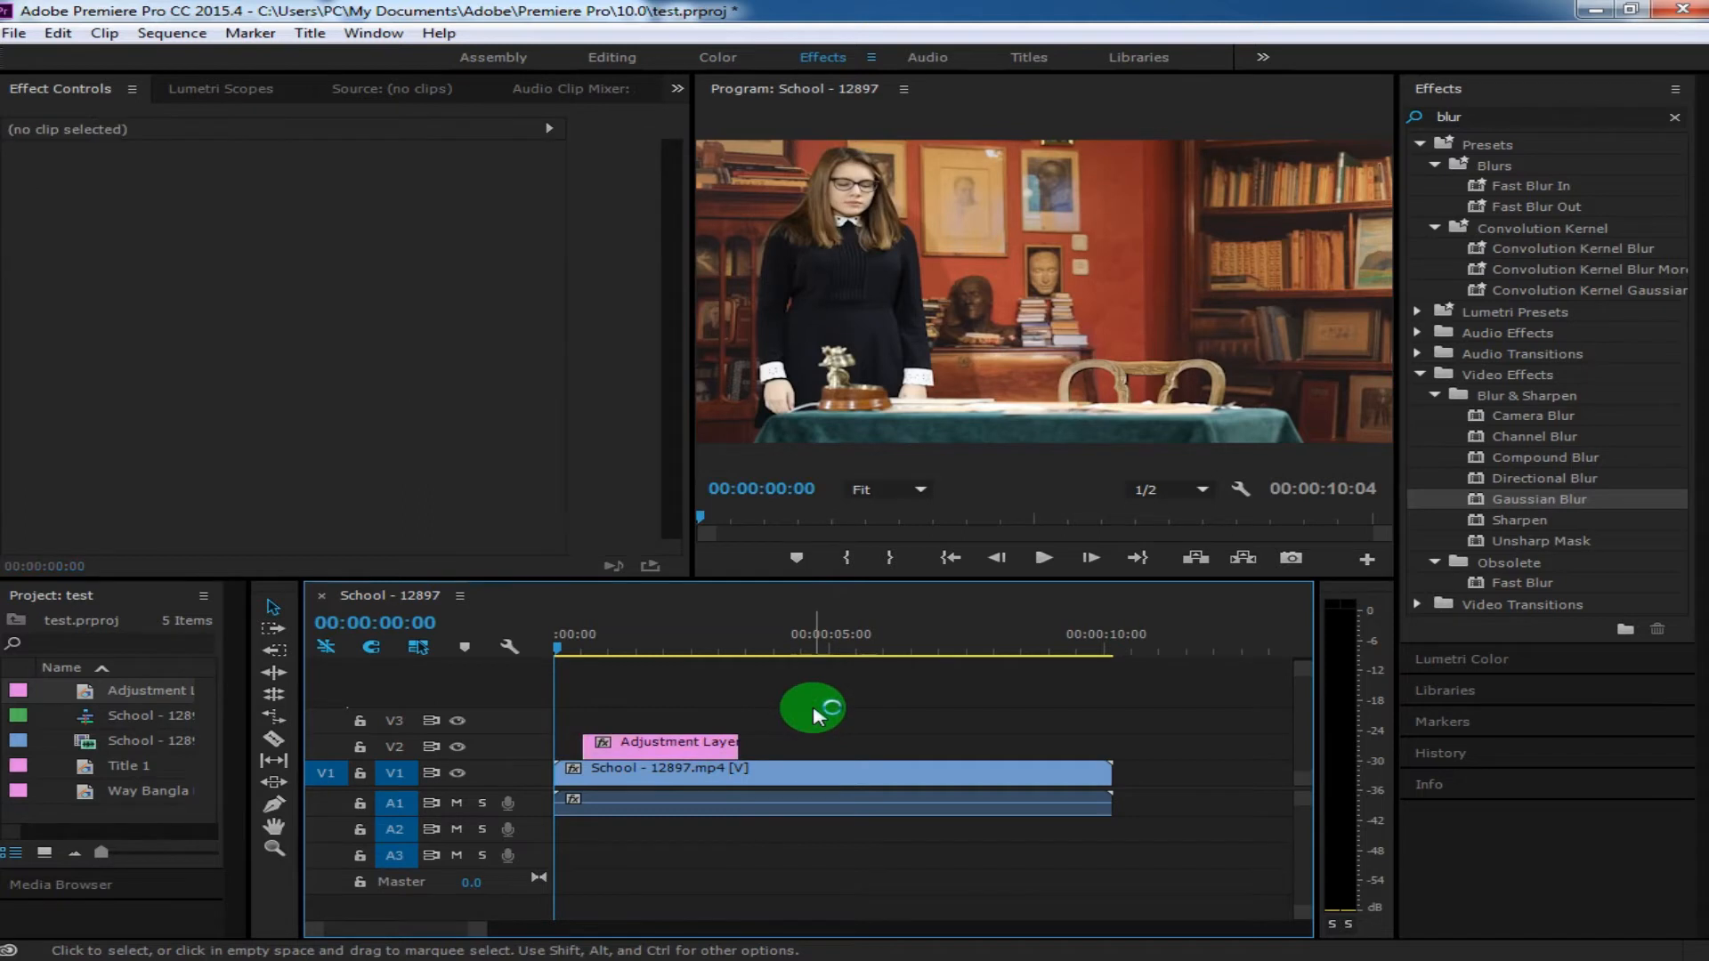
# Apply the Gaussian Blur video effect to the adjustment layer on V2, with the playhead over it at 00:00:01:06.
pyautogui.click(669, 752)
pyautogui.click(607, 650)
pyautogui.moveTo(610, 654)
pyautogui.mouseDown()
pyautogui.moveTo(717, 650)
pyautogui.moveTo(626, 659)
pyautogui.mouseUp()
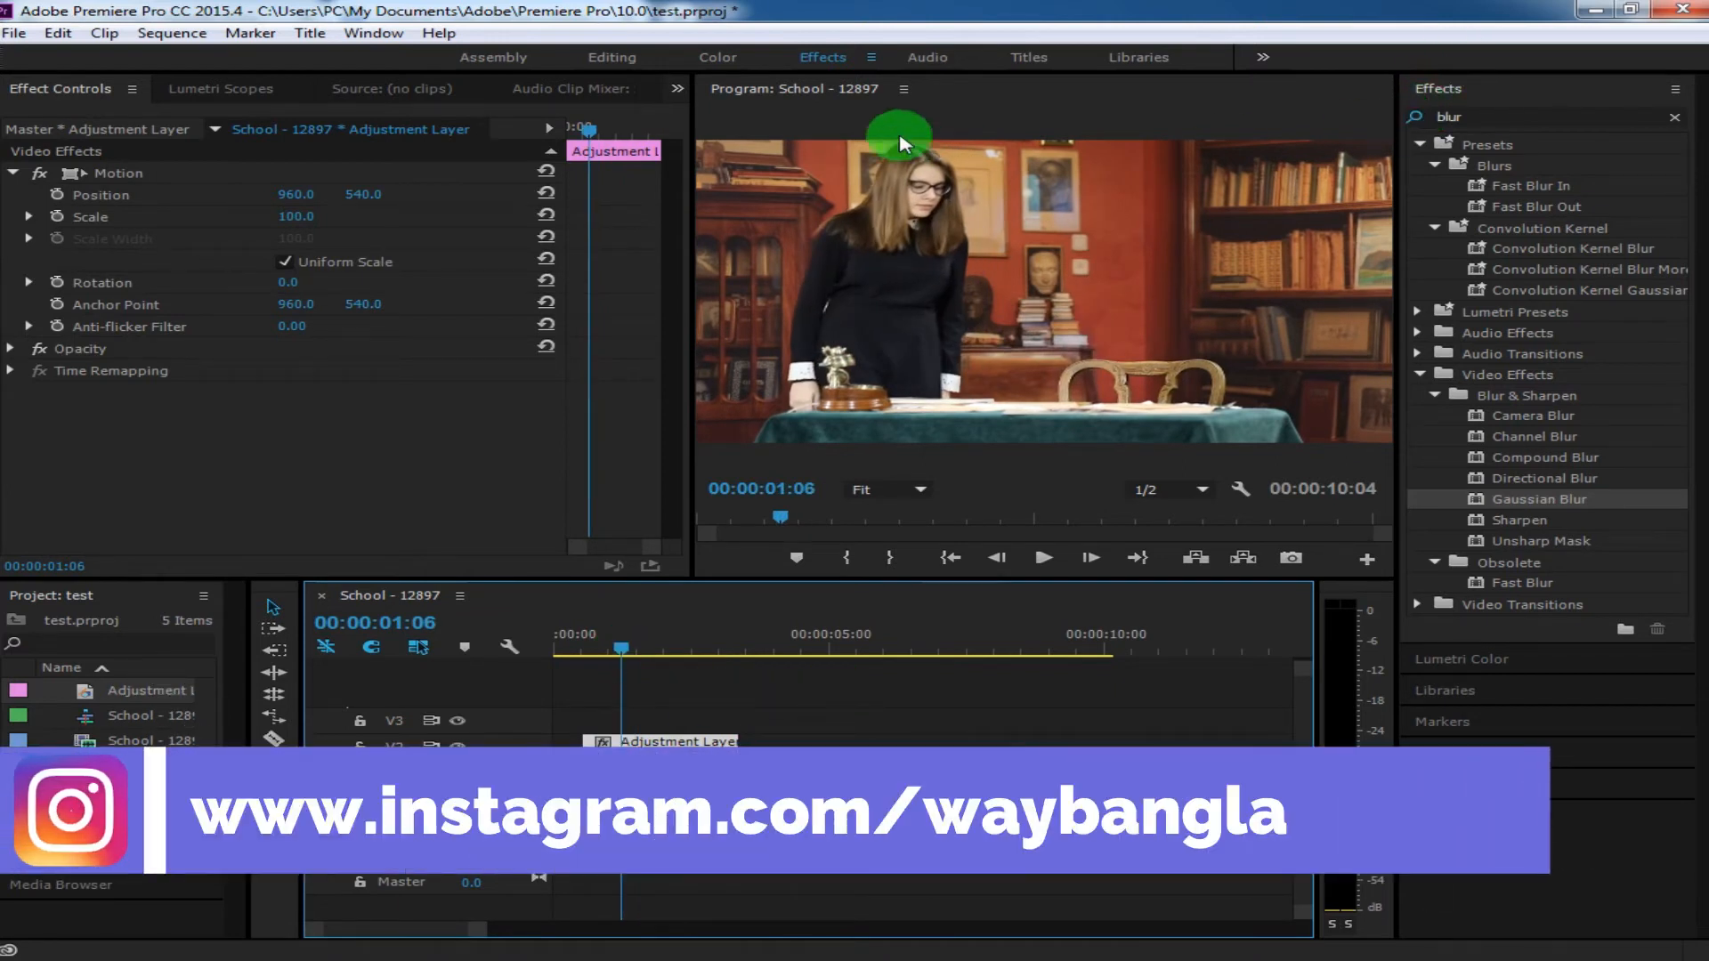
pyautogui.click(1492, 113)
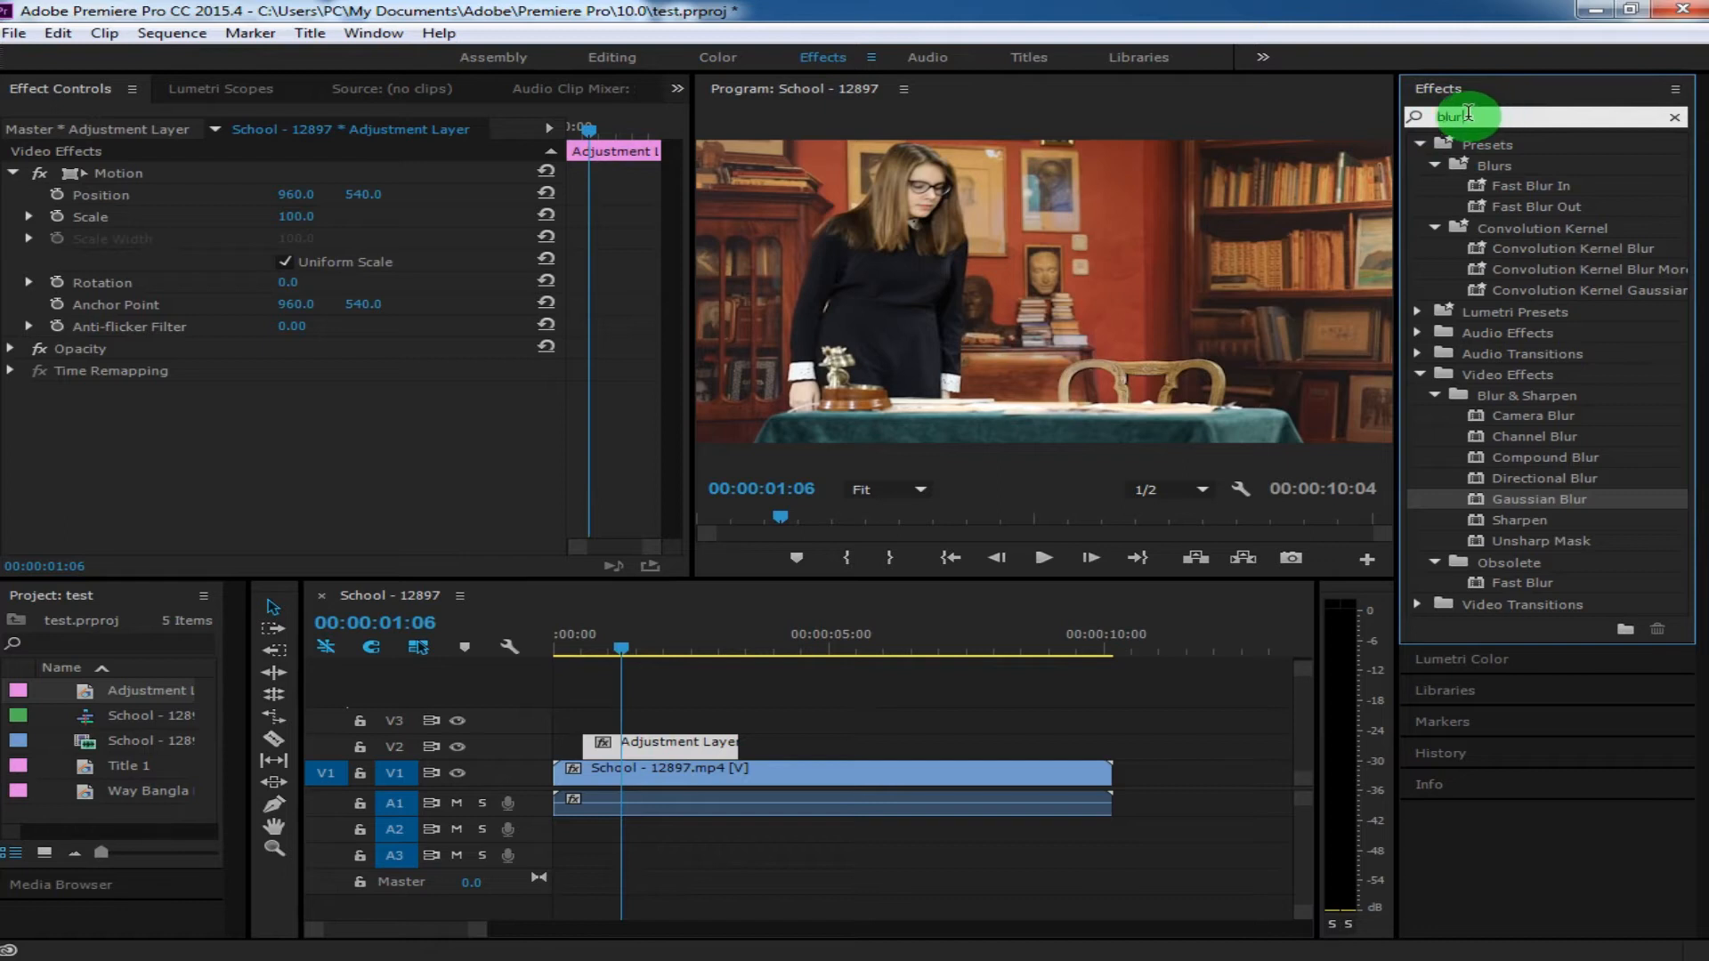
pyautogui.moveTo(1537, 503); pyautogui.dragTo(686, 744)
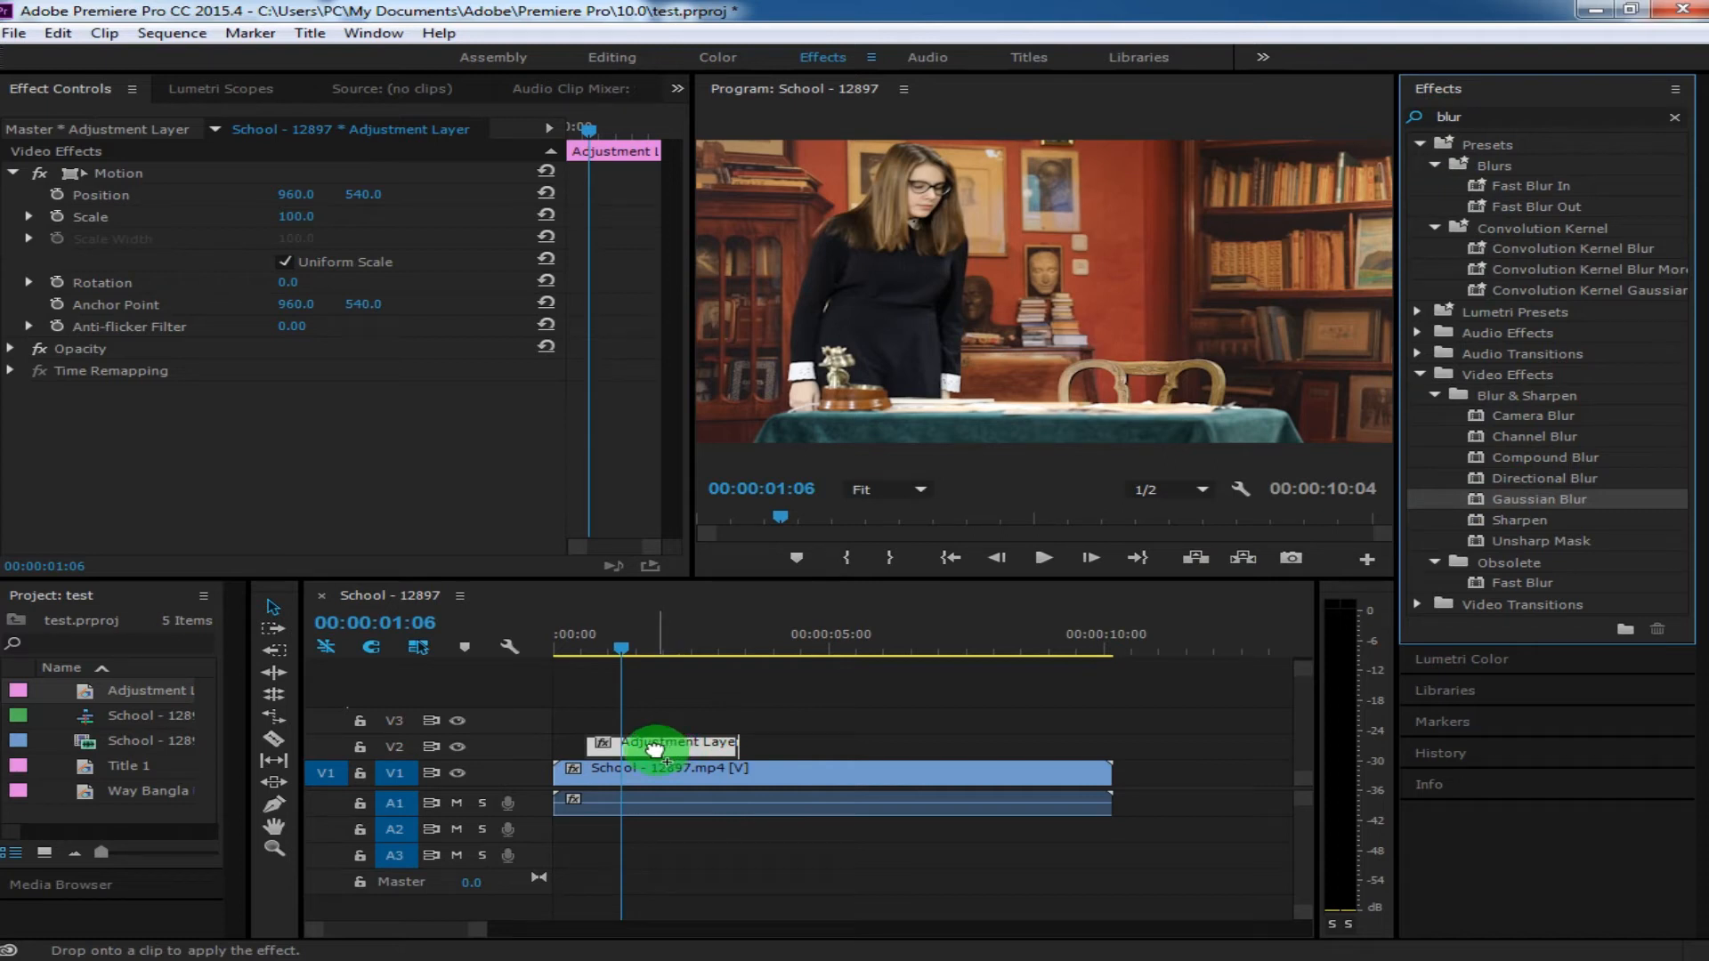
pyautogui.moveTo(655, 750); pyautogui.dragTo(662, 770)
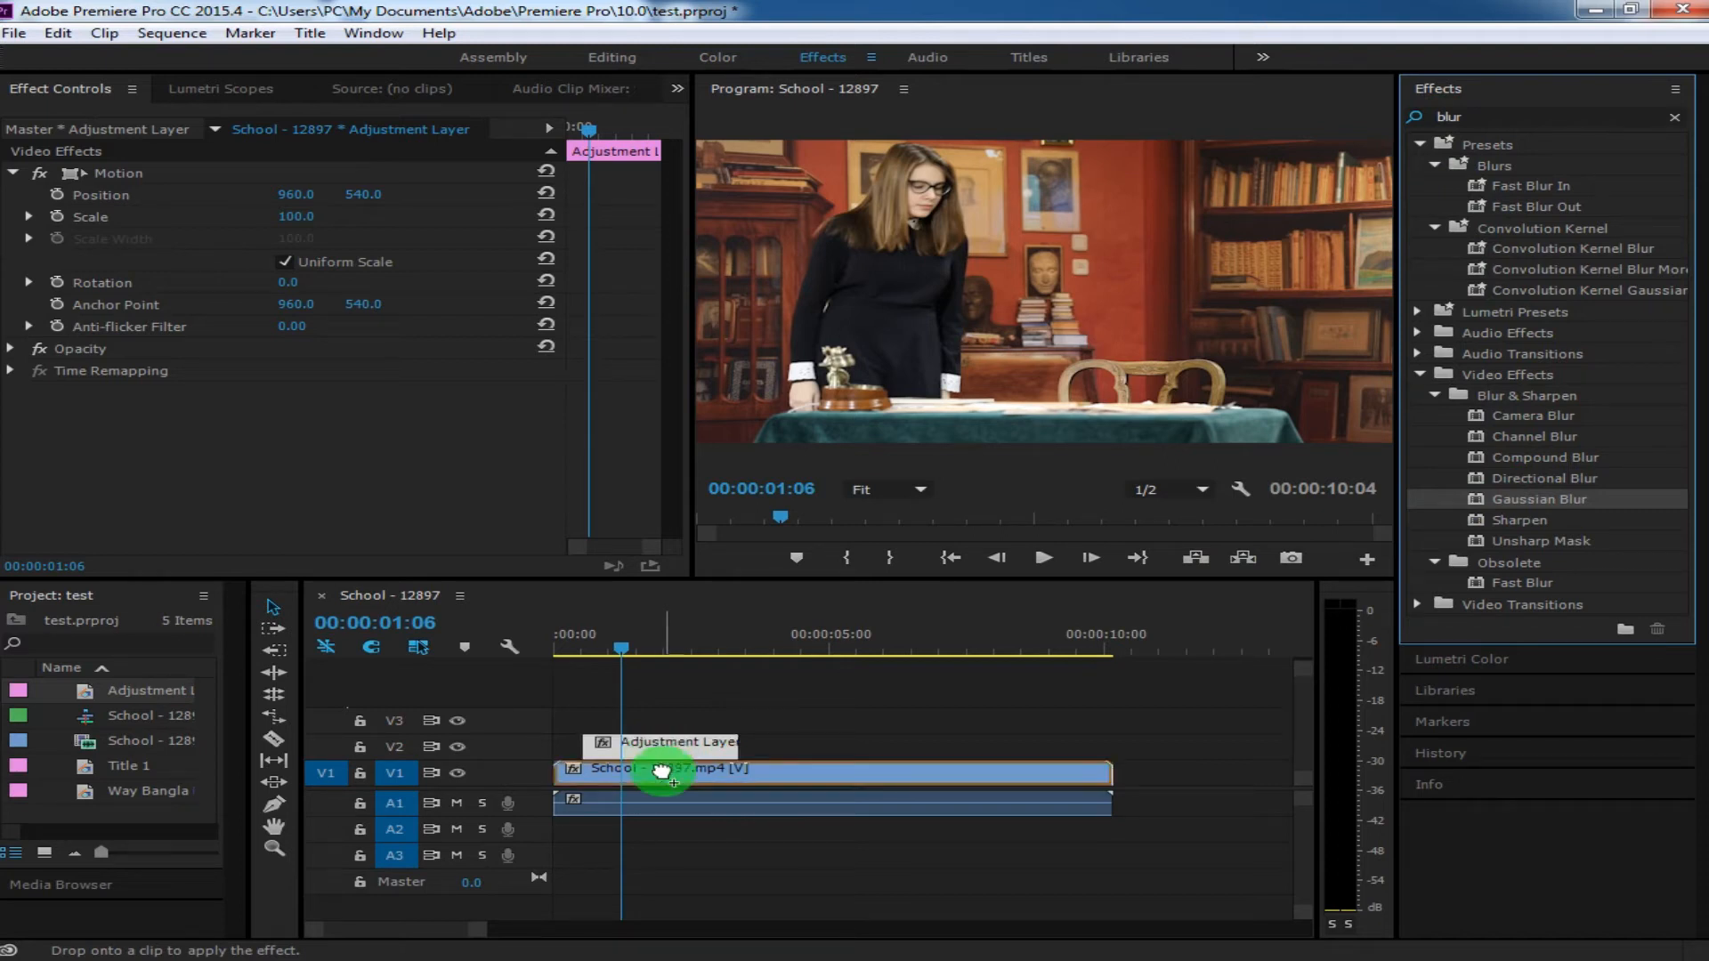
pyautogui.moveTo(659, 763); pyautogui.dragTo(654, 747)
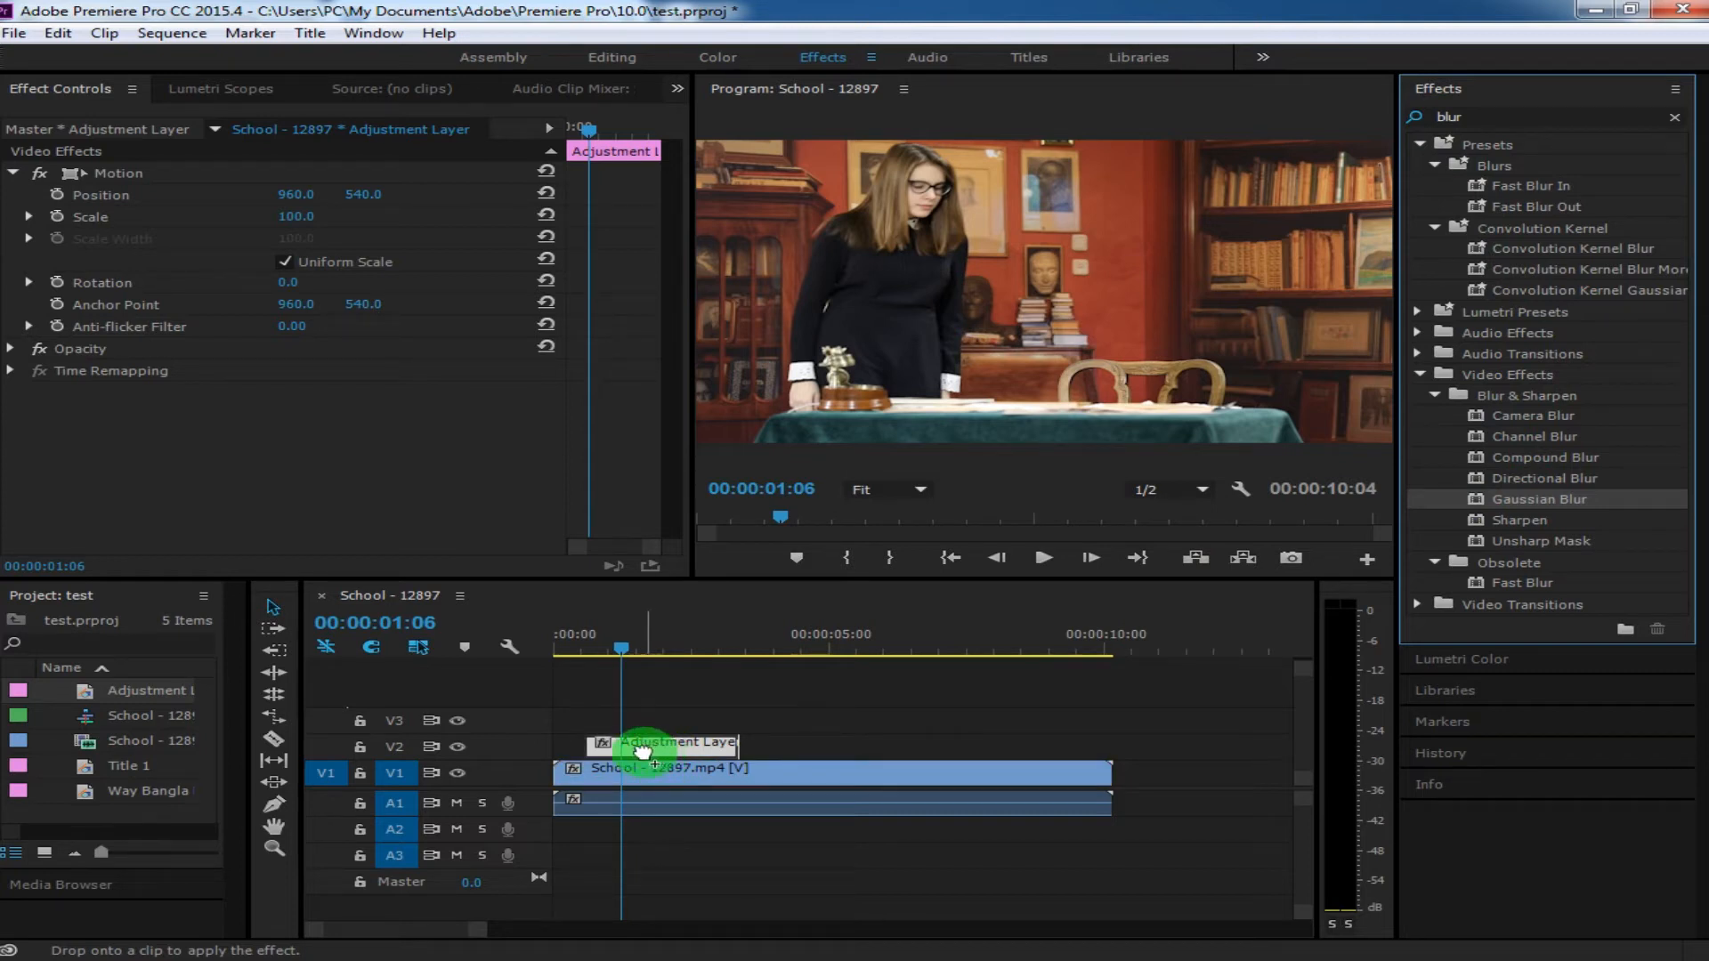
pyautogui.moveTo(641, 751); pyautogui.dragTo(643, 752)
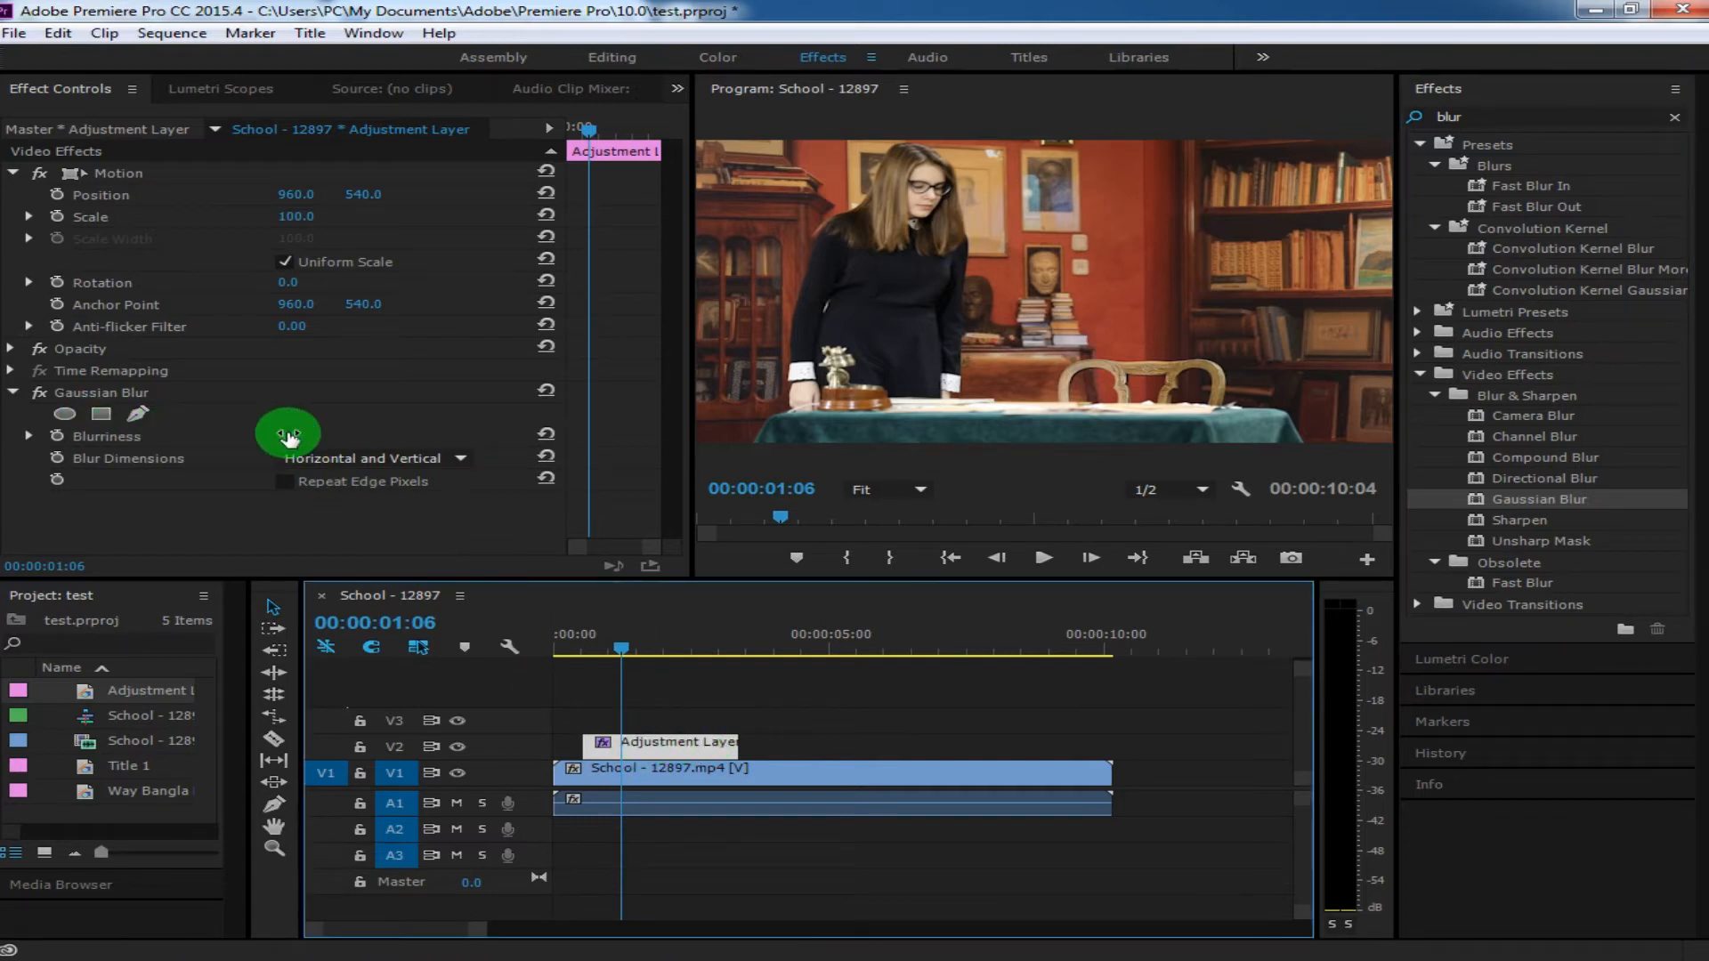
# Set the Gaussian Blur's Blurriness on the adjustment layer to 38.0.
pyautogui.moveTo(283, 440); pyautogui.dragTo(357, 432)
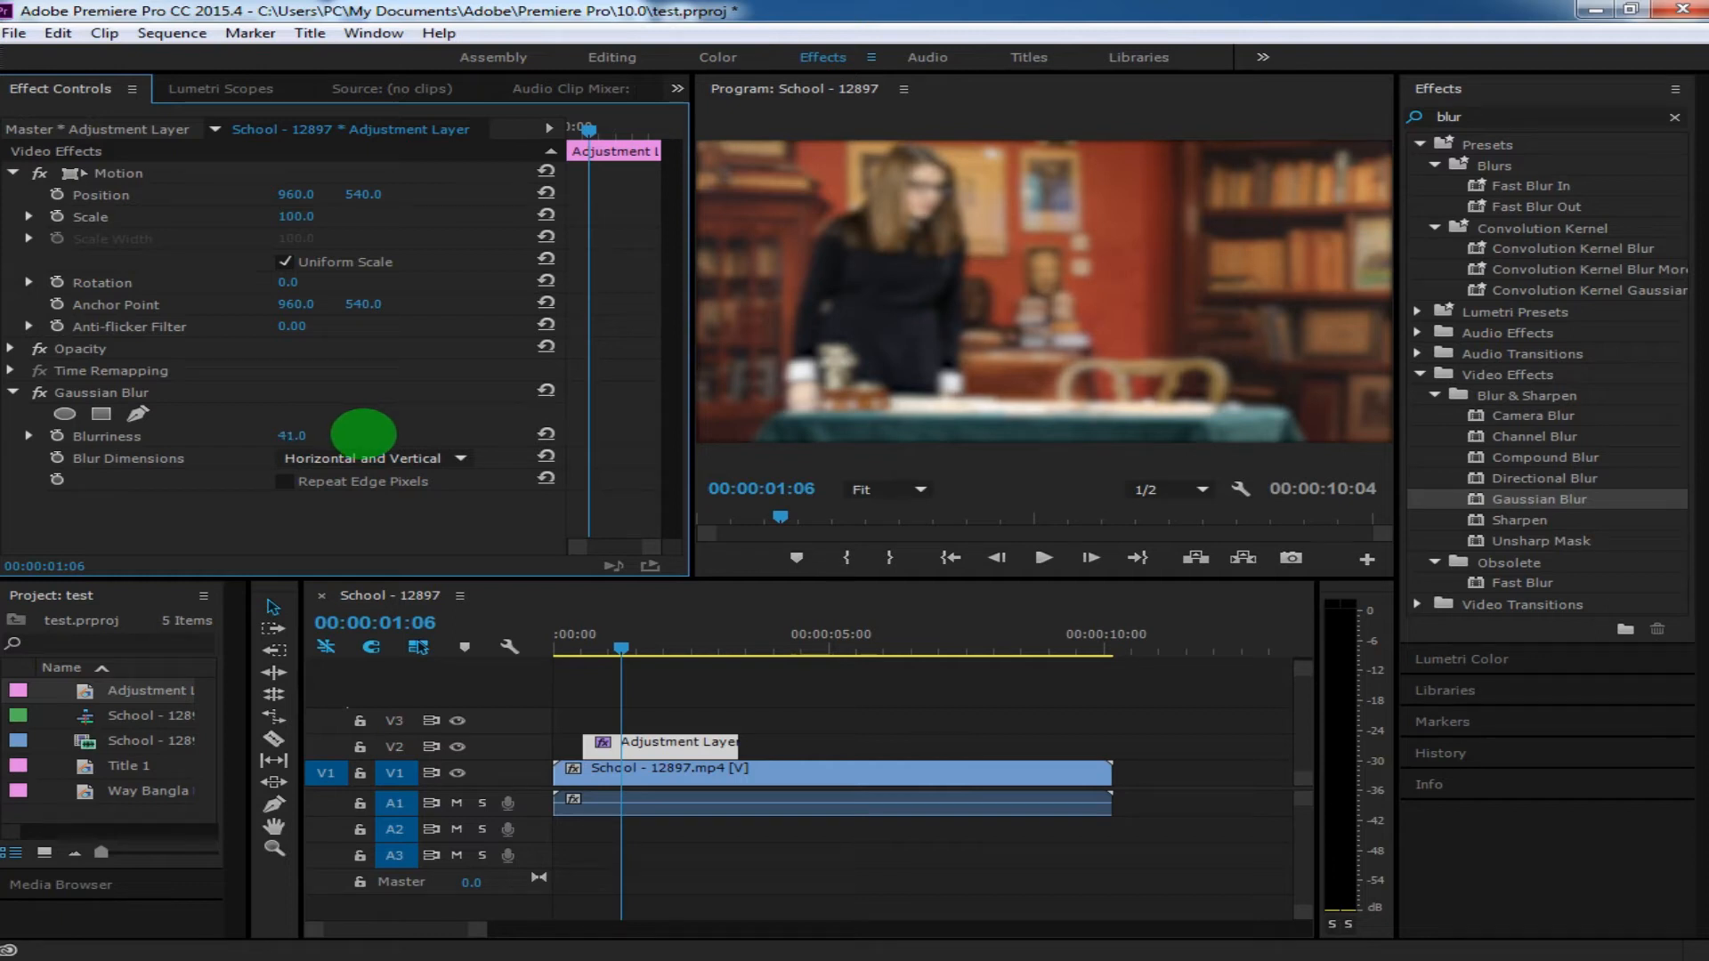
pyautogui.moveTo(363, 434)
pyautogui.mouseDown()
pyautogui.moveTo(260, 431)
pyautogui.moveTo(330, 434)
pyautogui.mouseUp()
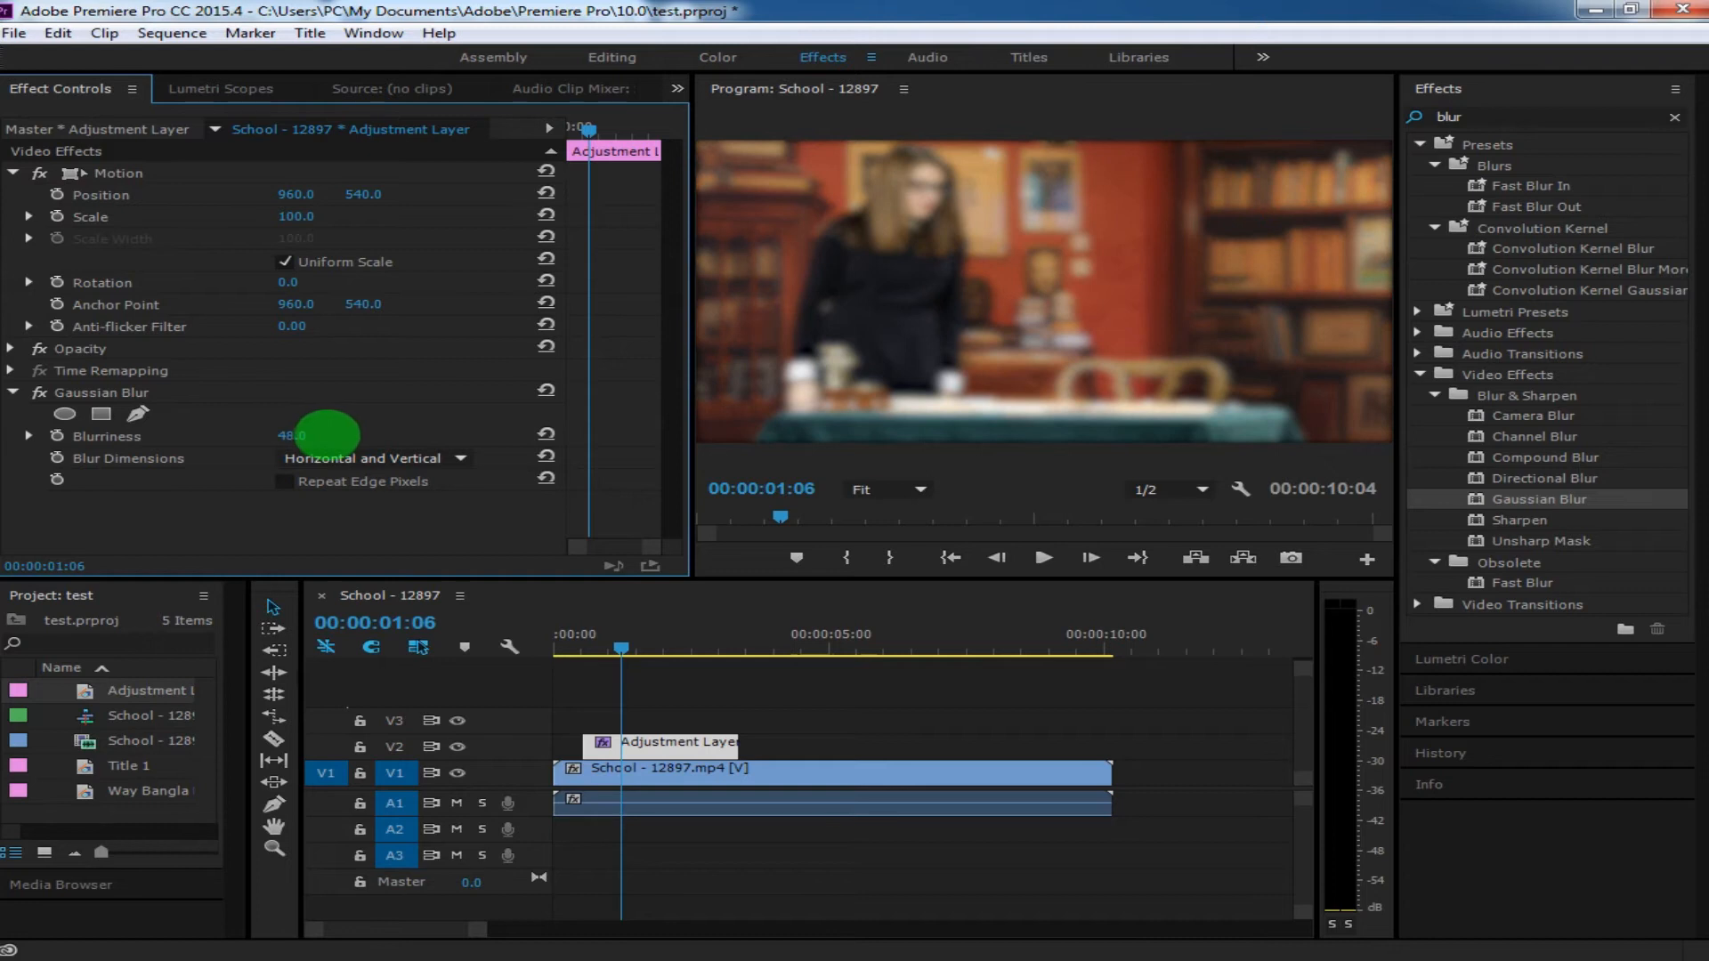
pyautogui.moveTo(322, 436); pyautogui.dragTo(318, 438)
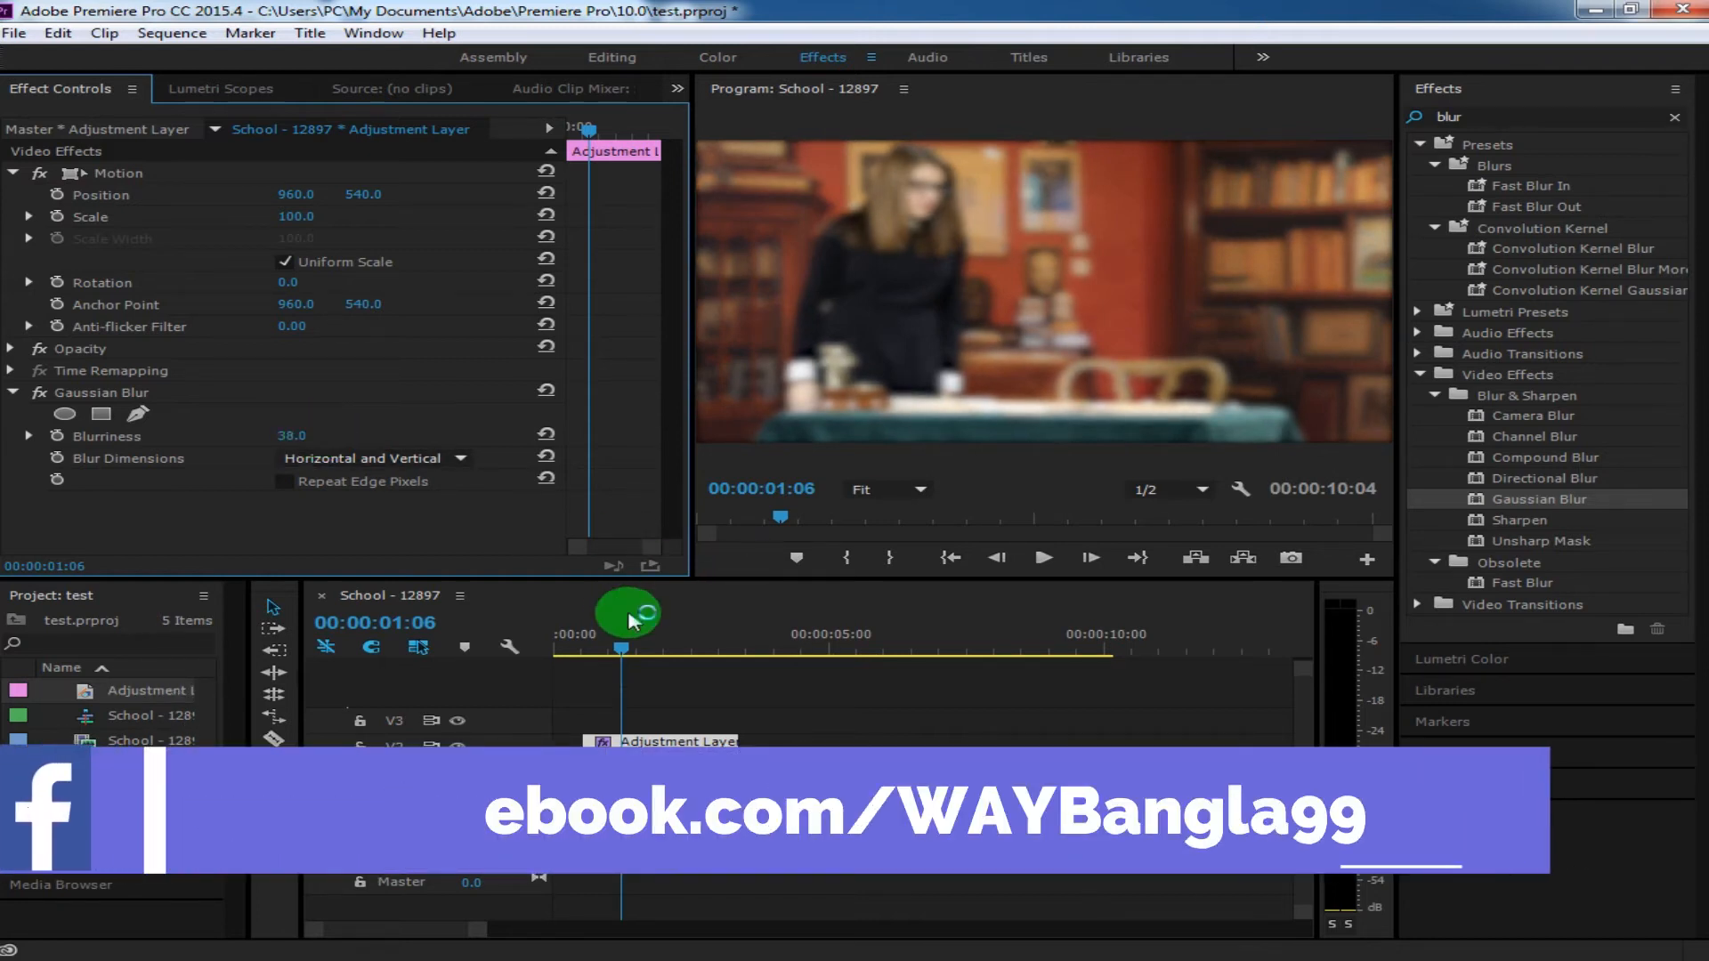
# Move the blurred adjustment layer to the start of the sequence and place the playhead at 00:00:00:16.
pyautogui.moveTo(623, 648); pyautogui.dragTo(749, 656)
pyautogui.moveTo(662, 744); pyautogui.dragTo(605, 745)
pyautogui.moveTo(746, 656); pyautogui.dragTo(552, 669)
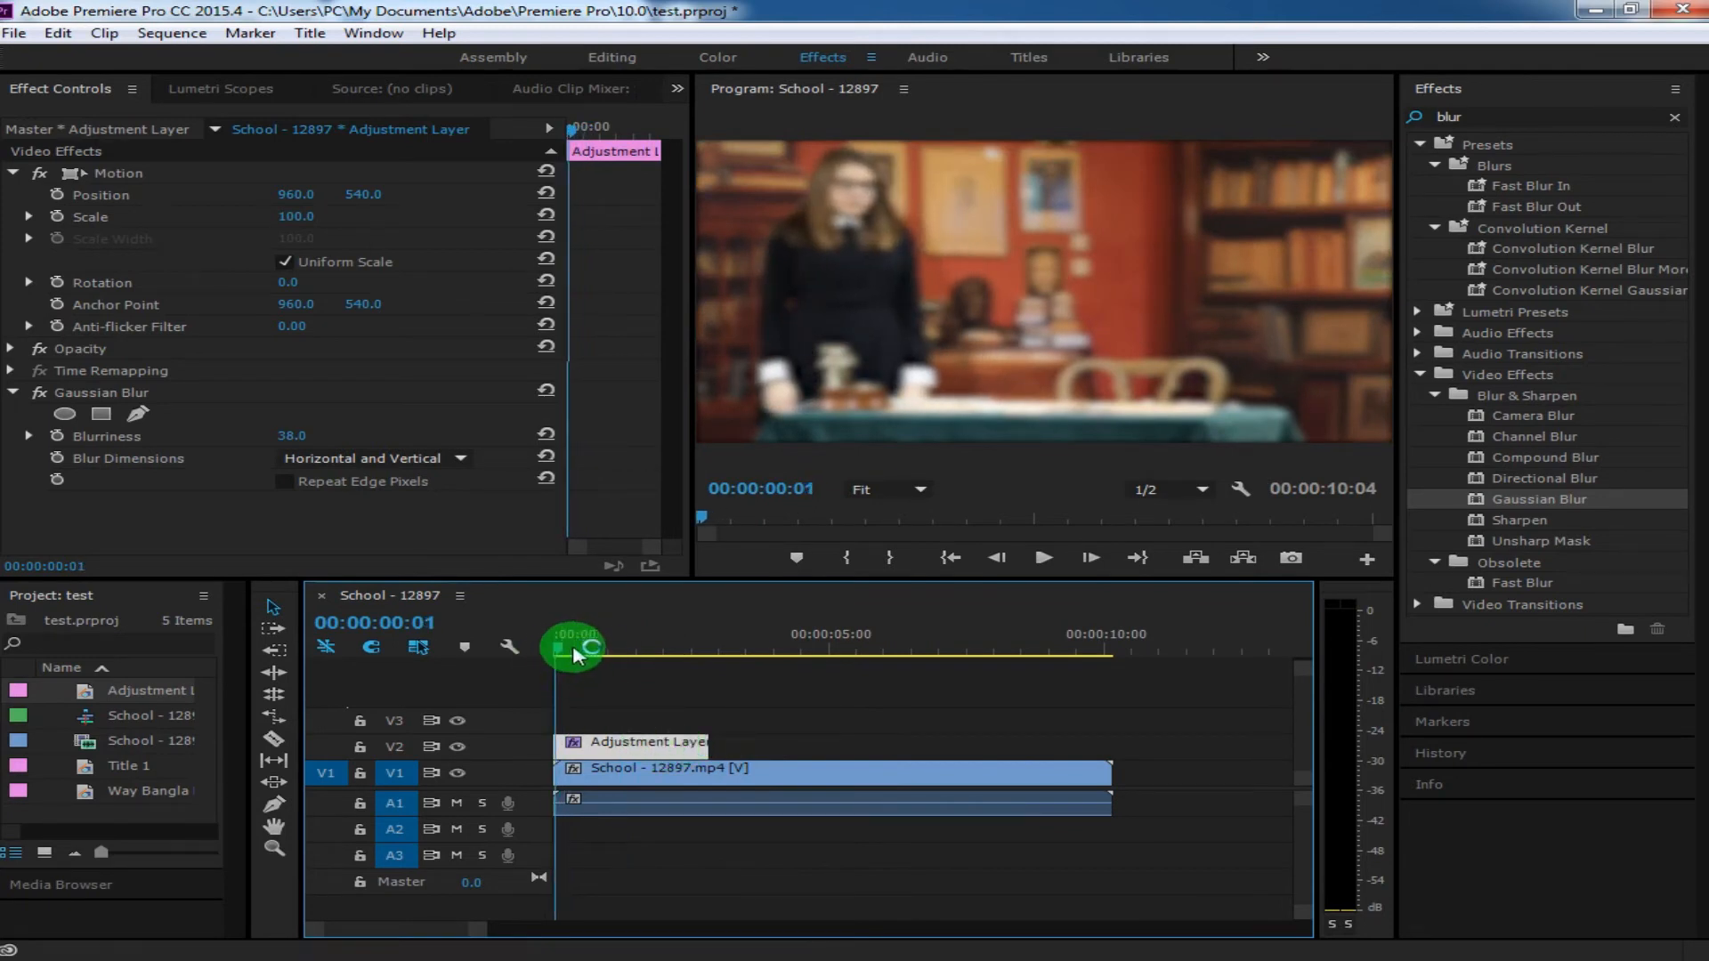
pyautogui.click(589, 648)
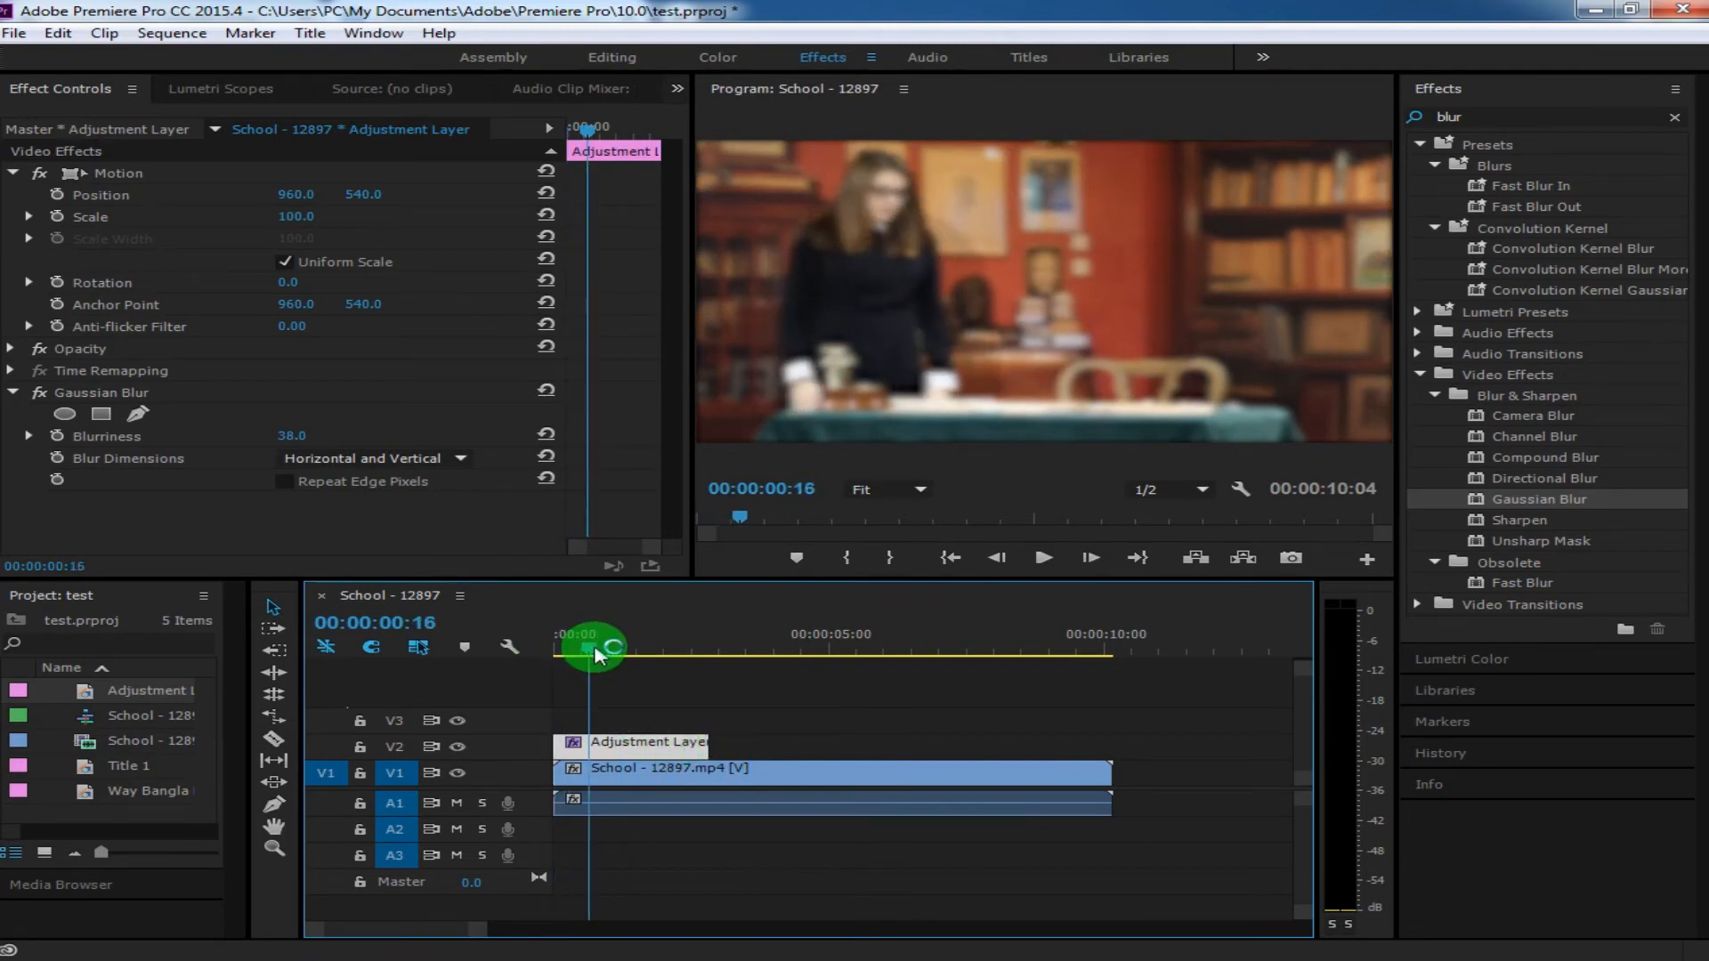
# Create a new default still title.
pyautogui.click(307, 36)
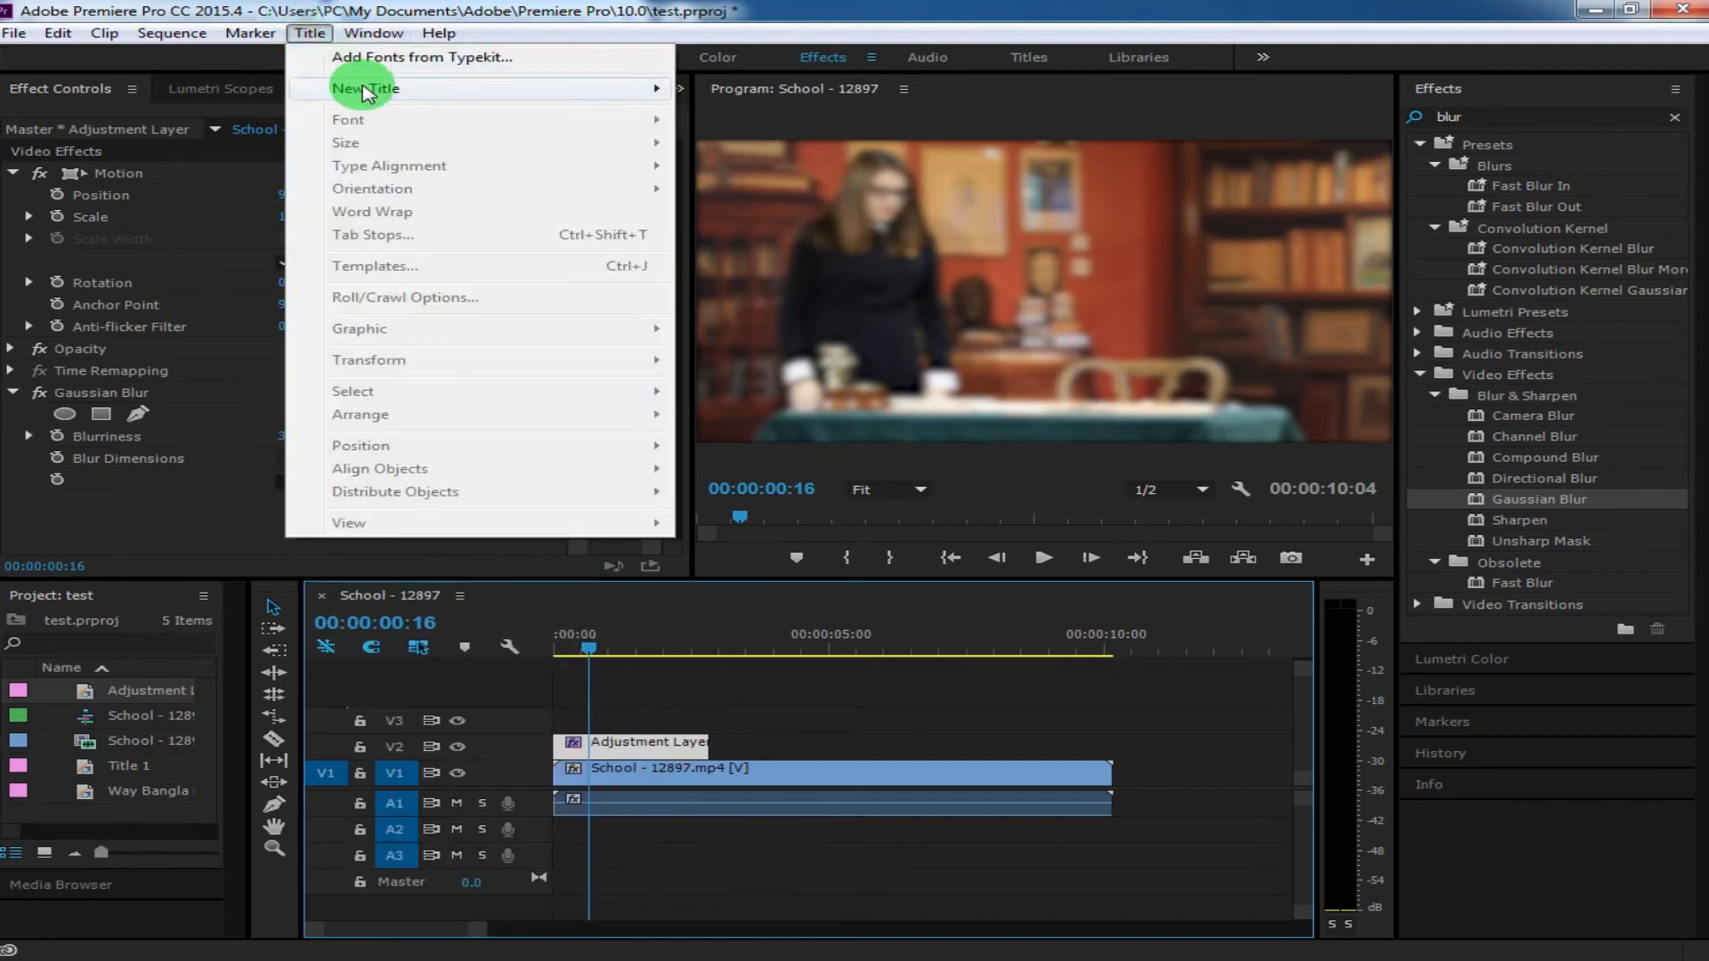
pyautogui.click(366, 89)
pyautogui.click(768, 91)
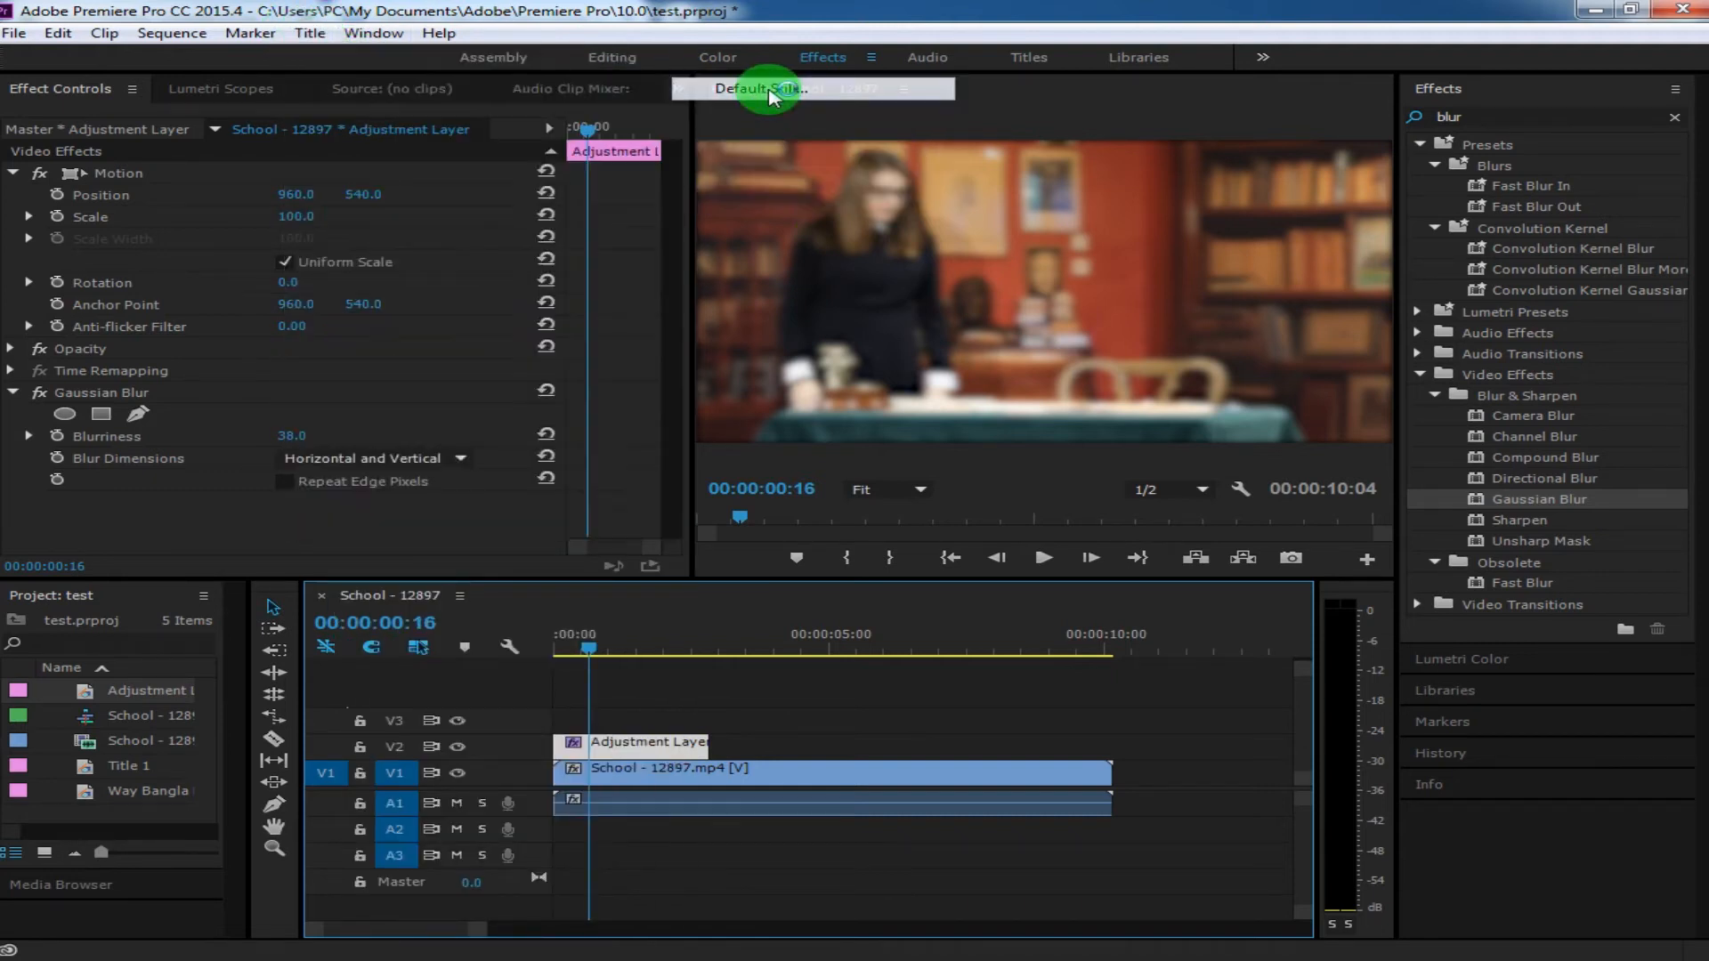
pyautogui.click(892, 584)
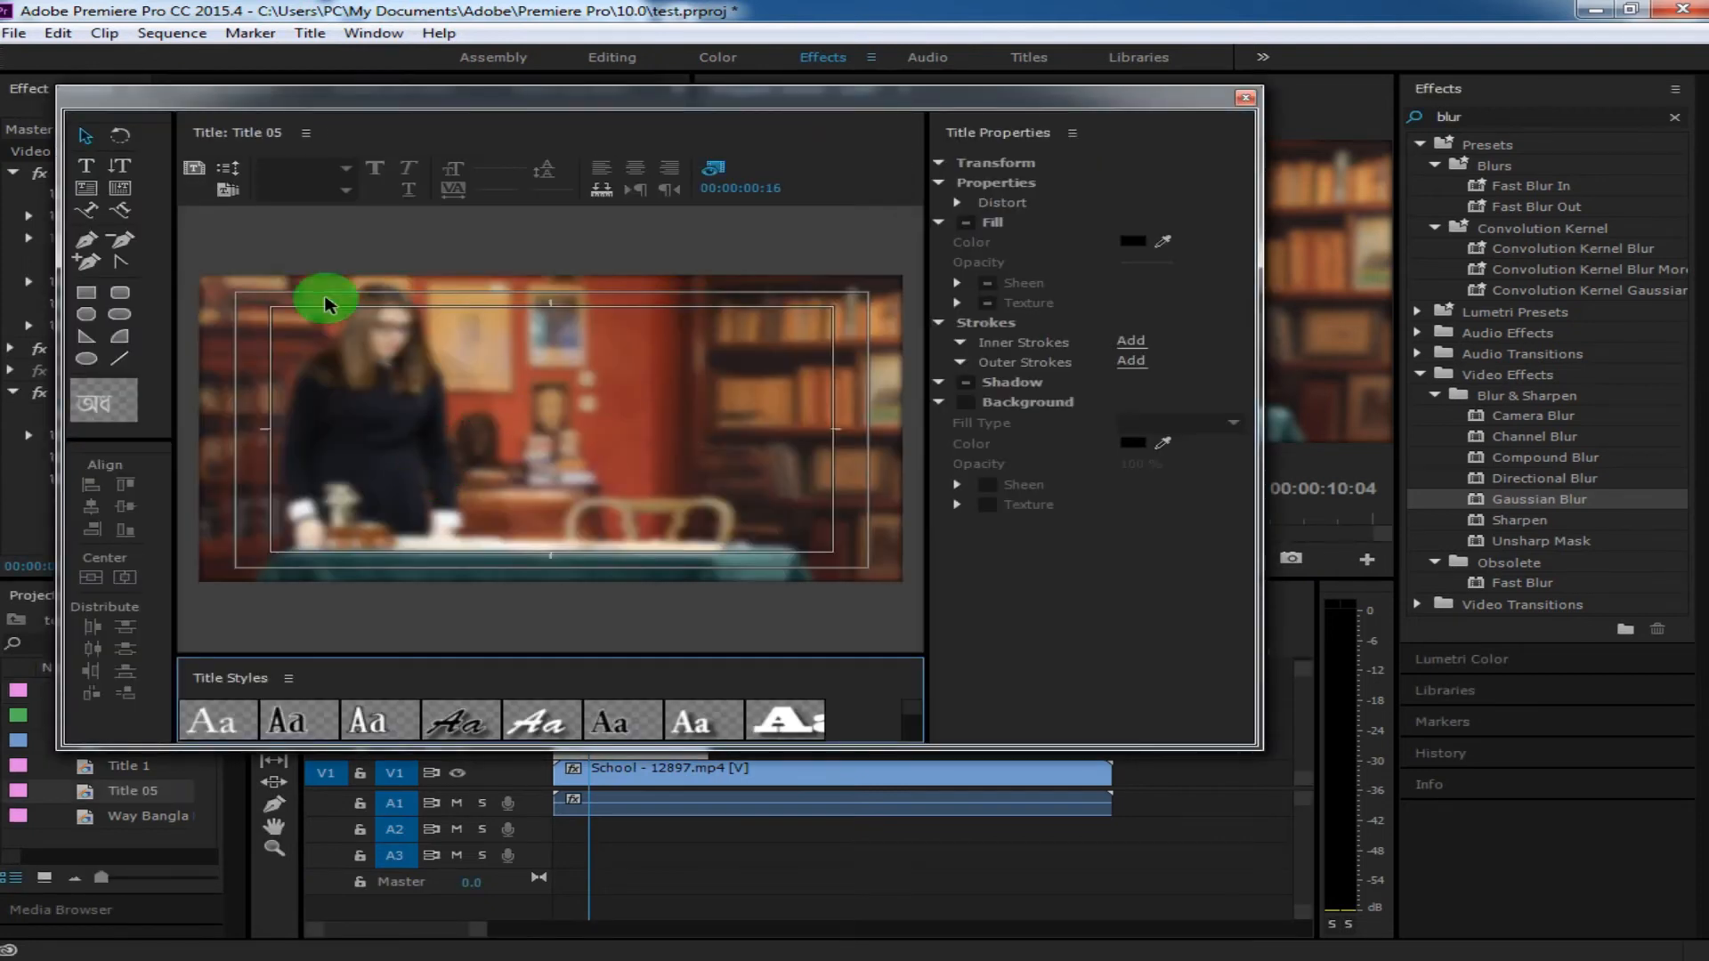
# Add the text "Welcome" near the middle of the title in Arial Narrow.
pyautogui.click(86, 166)
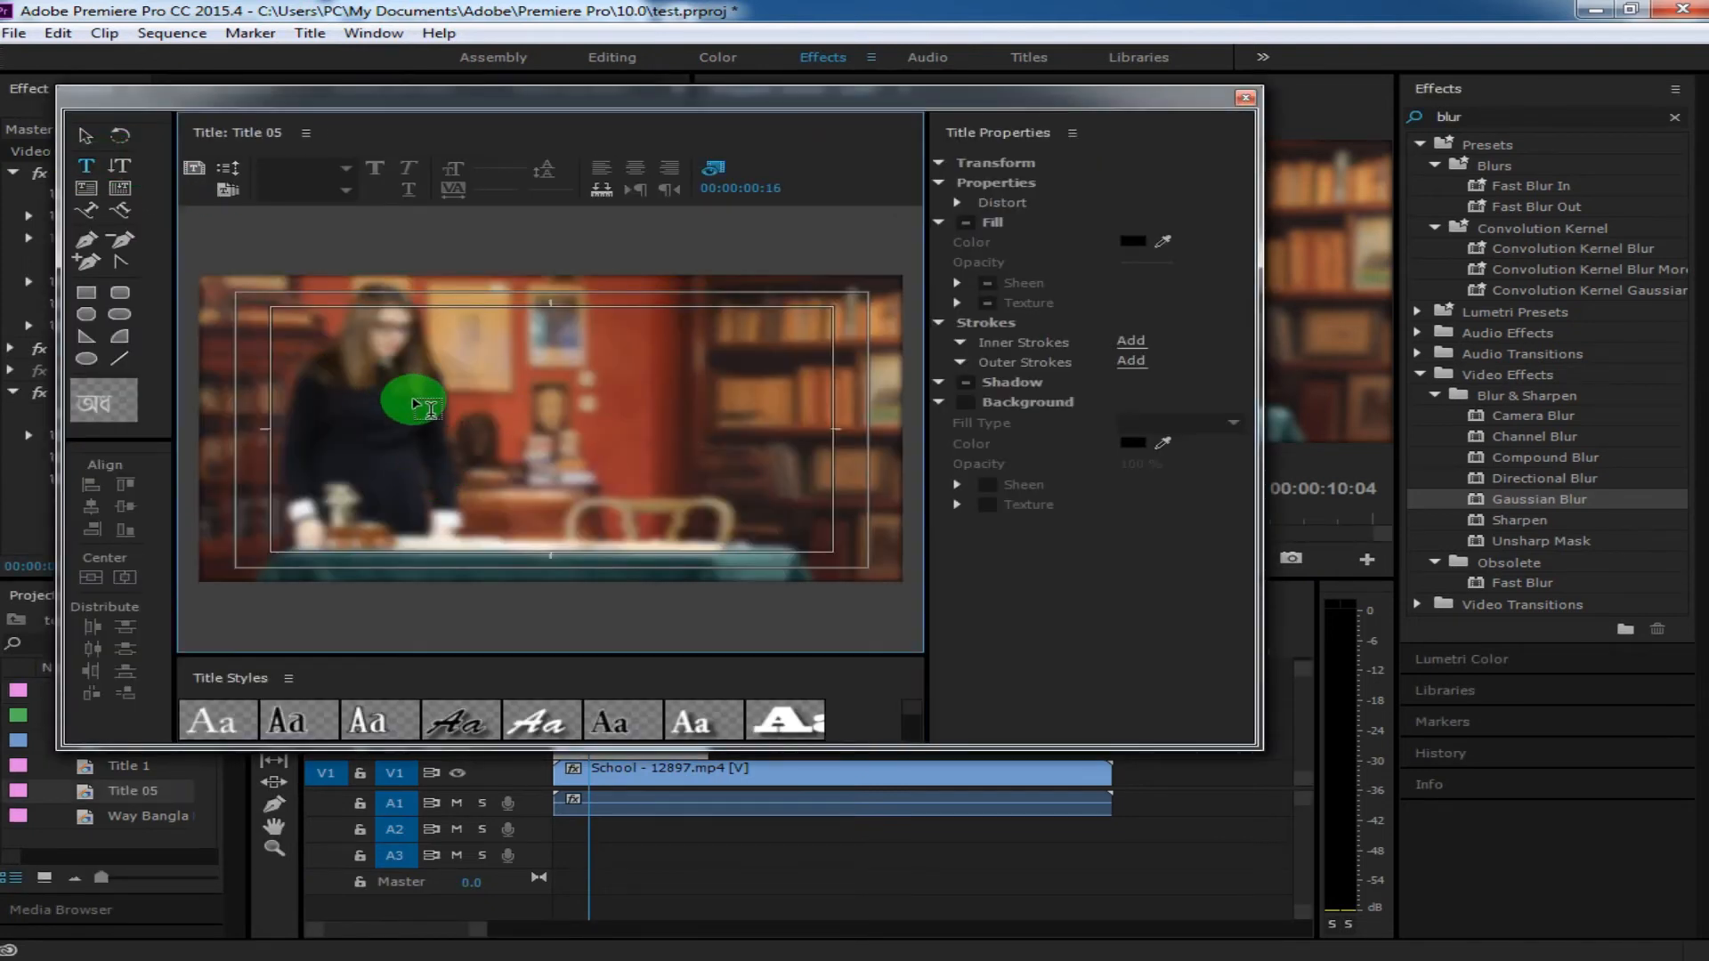
pyautogui.click(412, 391)
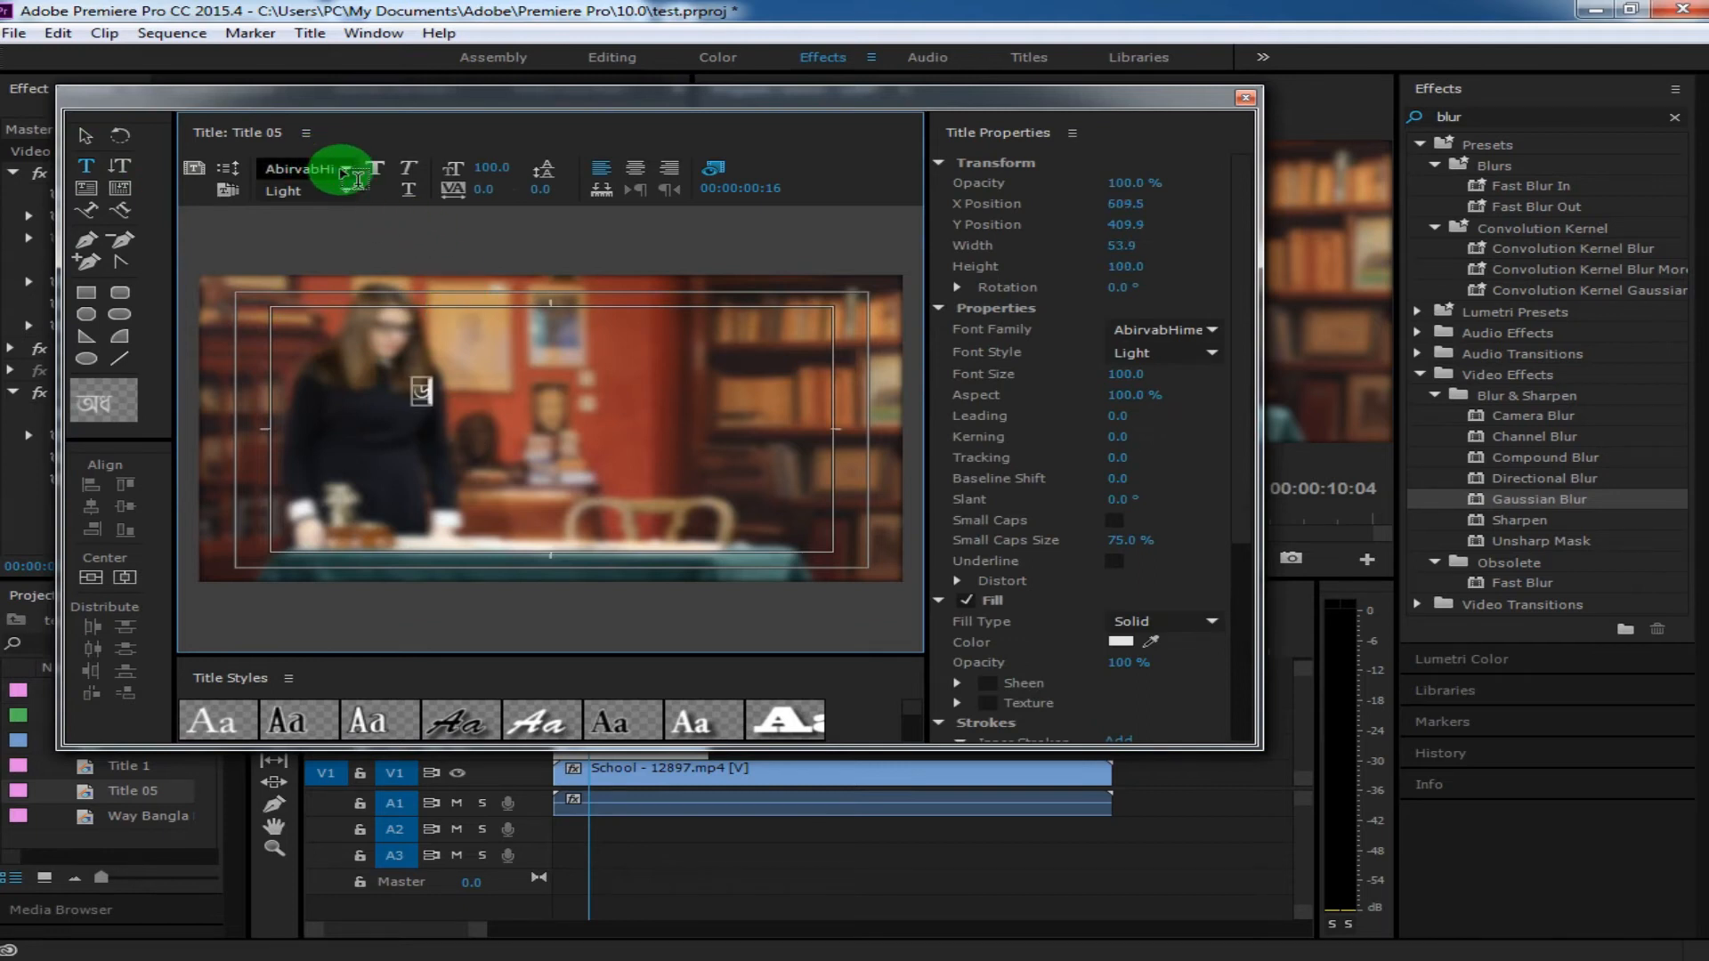
pyautogui.click(346, 178)
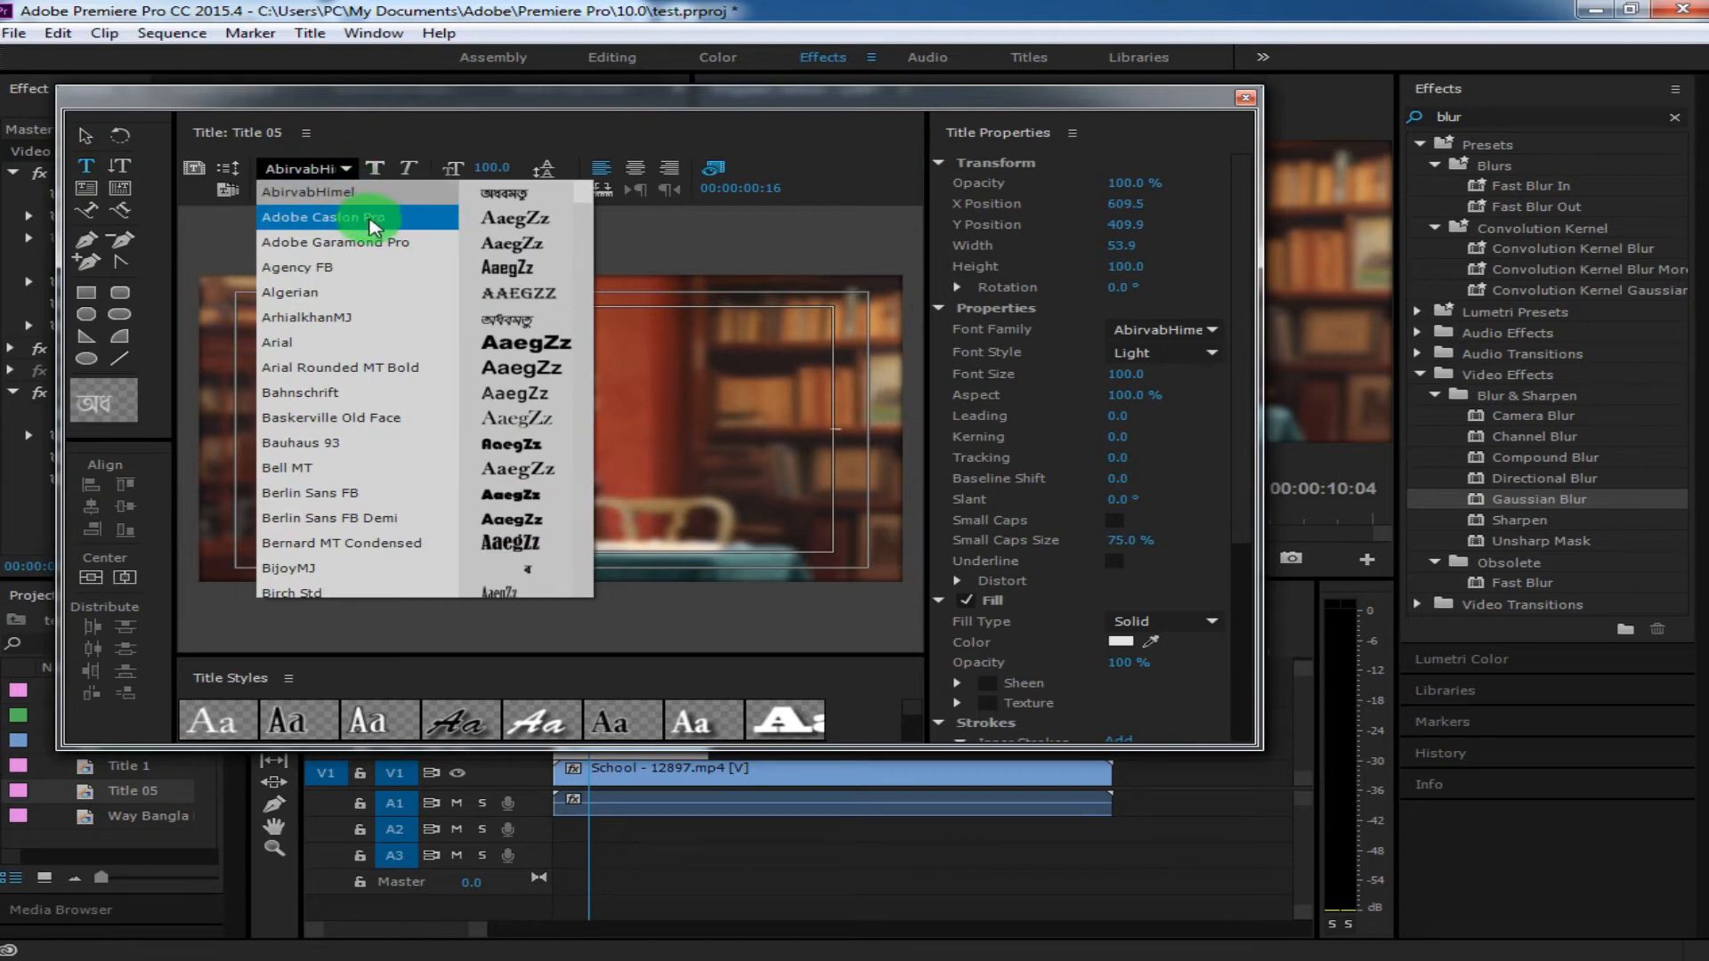
pyautogui.click(395, 342)
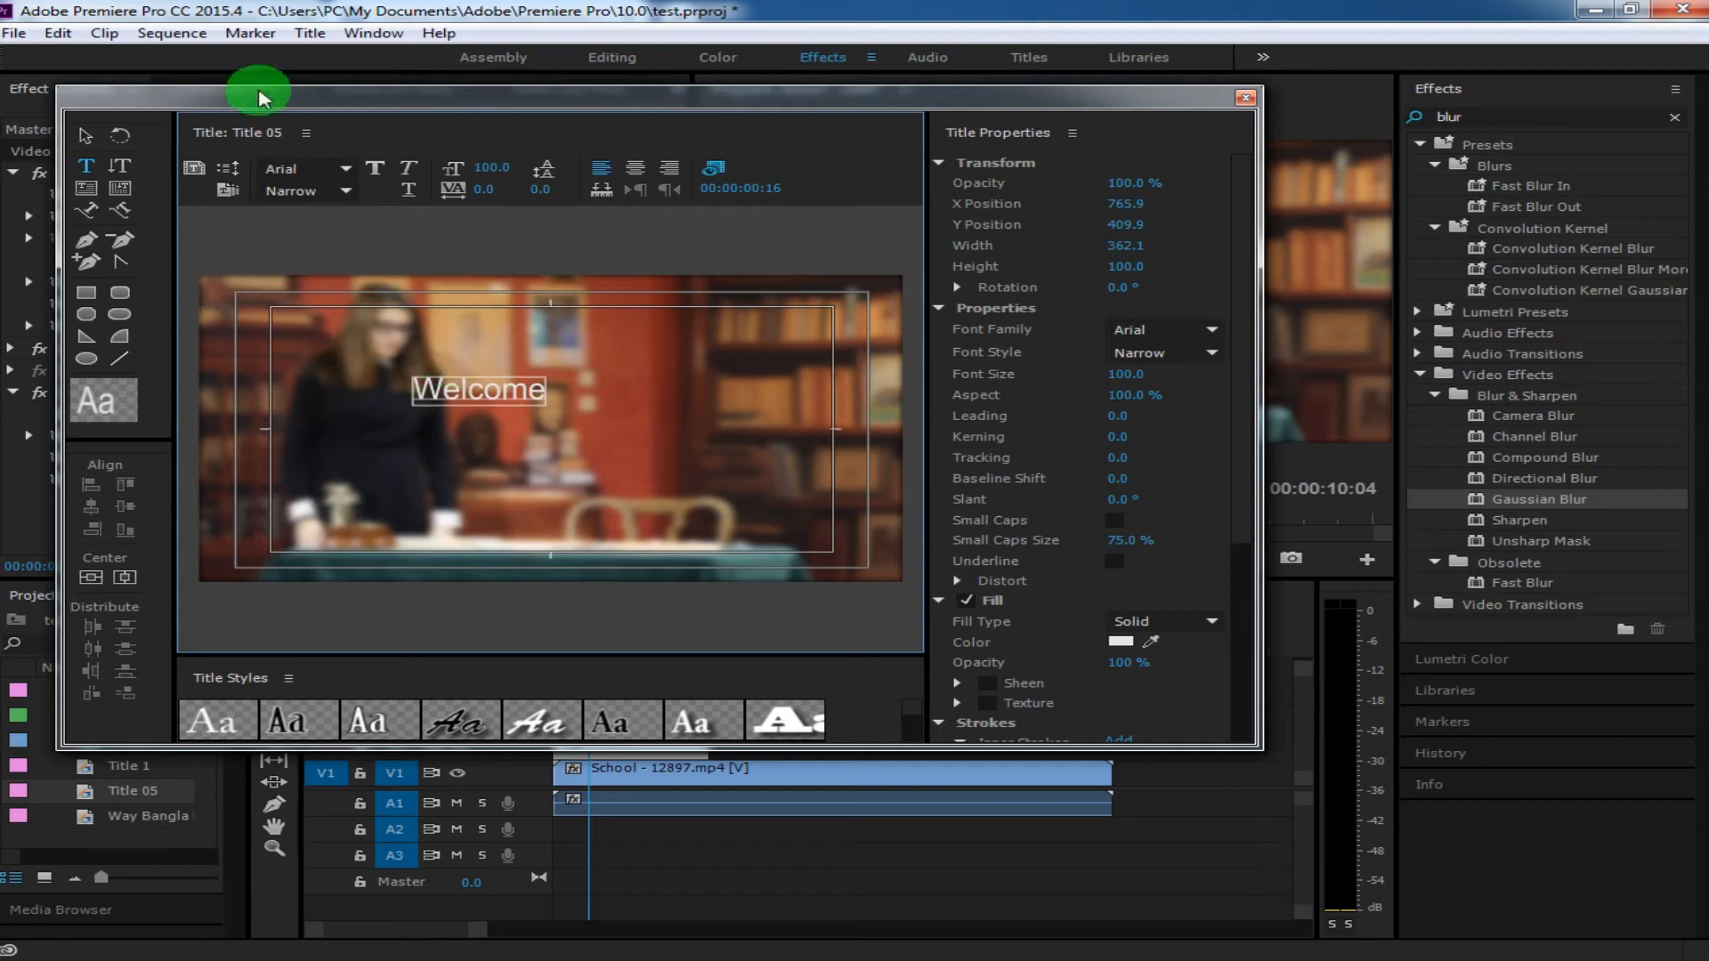
# Enlarge the "Welcome" text to a font size of about 309 with about 79% aspect and position it near the frame's center.
pyautogui.click(85, 135)
pyautogui.moveTo(546, 410); pyautogui.dragTo(708, 478)
pyautogui.moveTo(595, 433); pyautogui.dragTo(579, 430)
pyautogui.moveTo(699, 471); pyautogui.dragTo(728, 459)
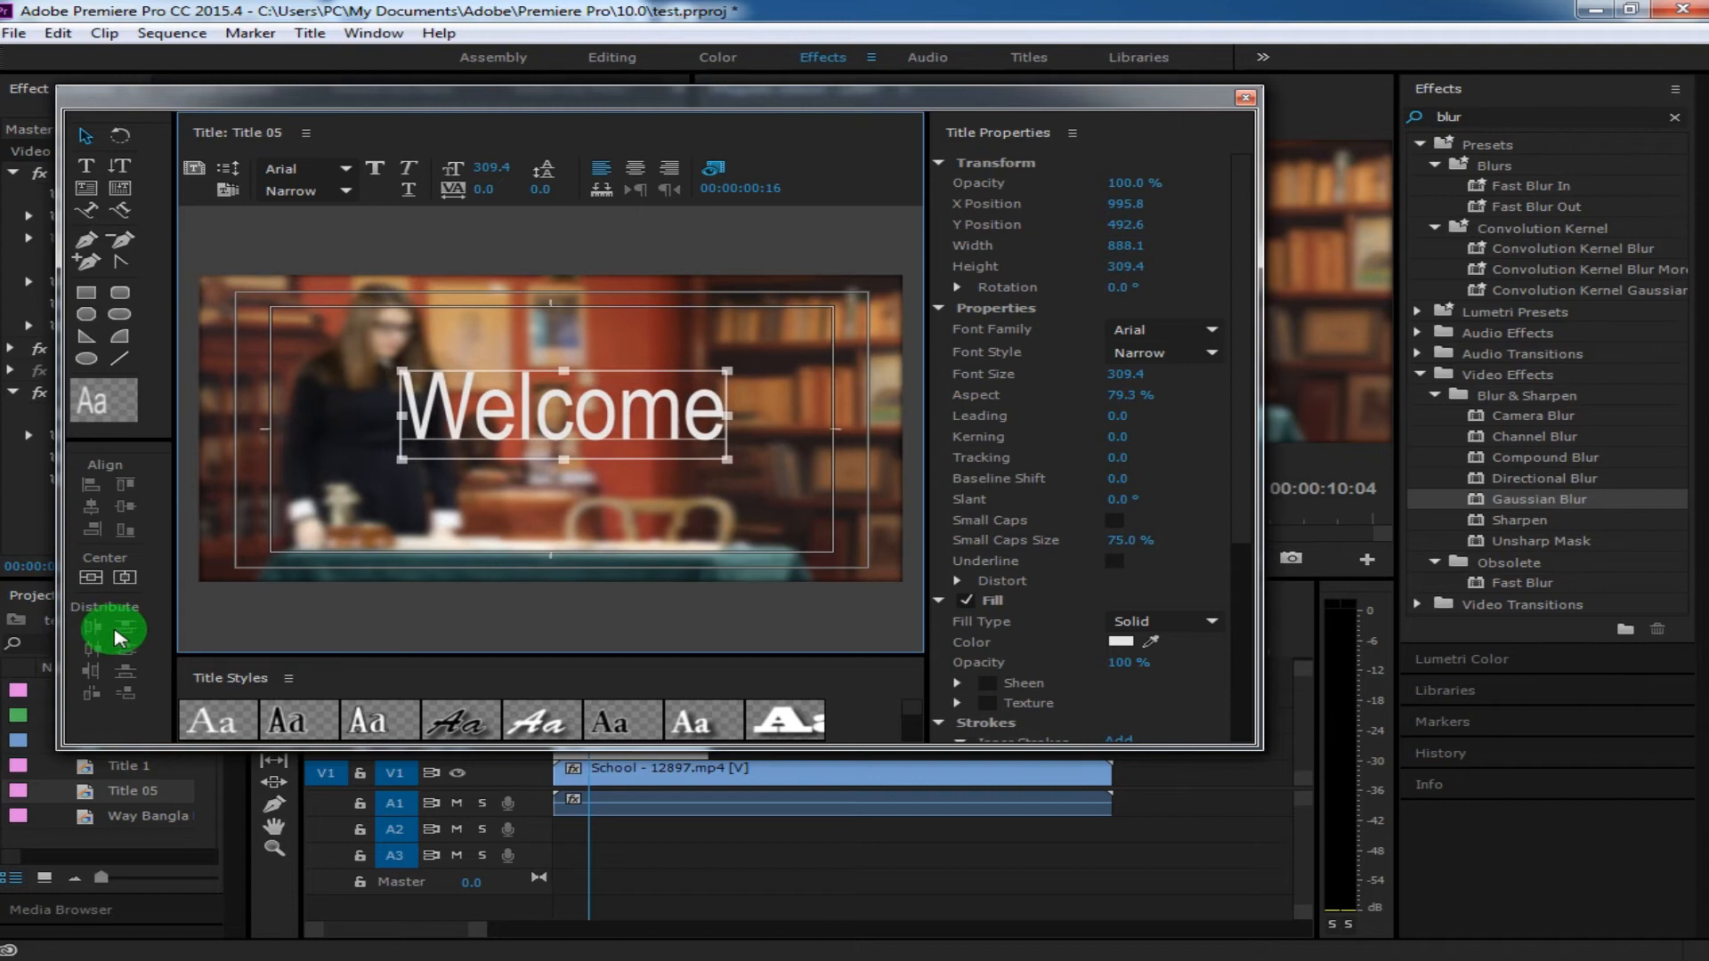
pyautogui.click(124, 655)
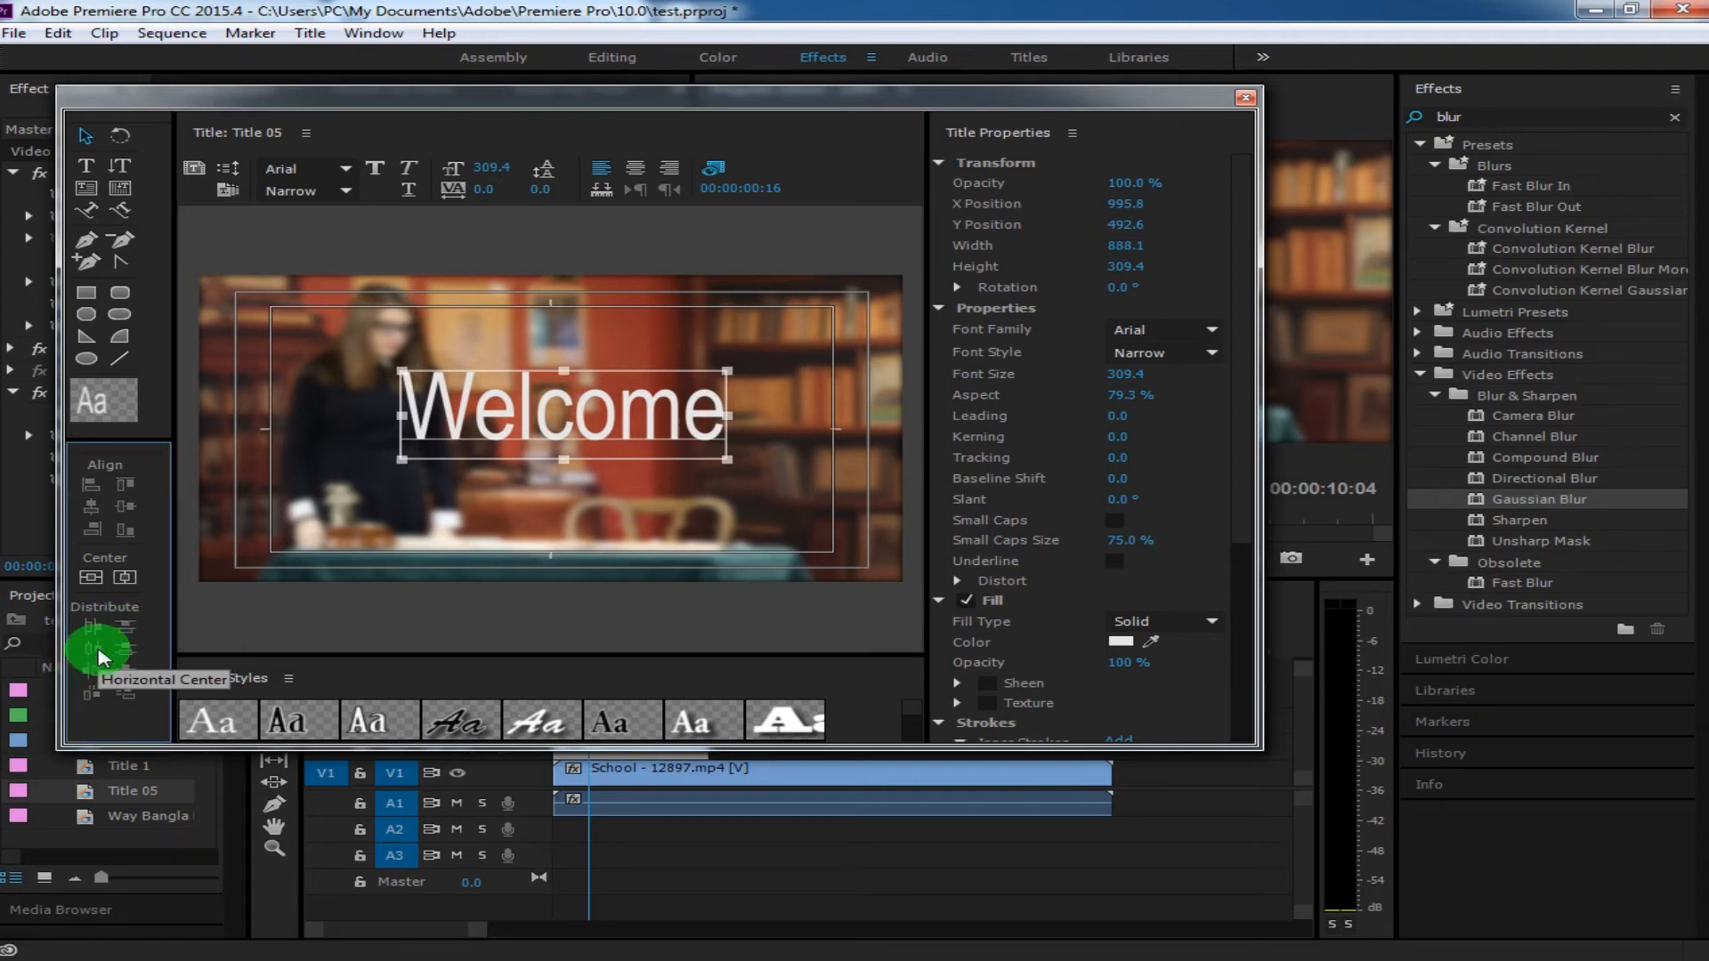
pyautogui.click(617, 425)
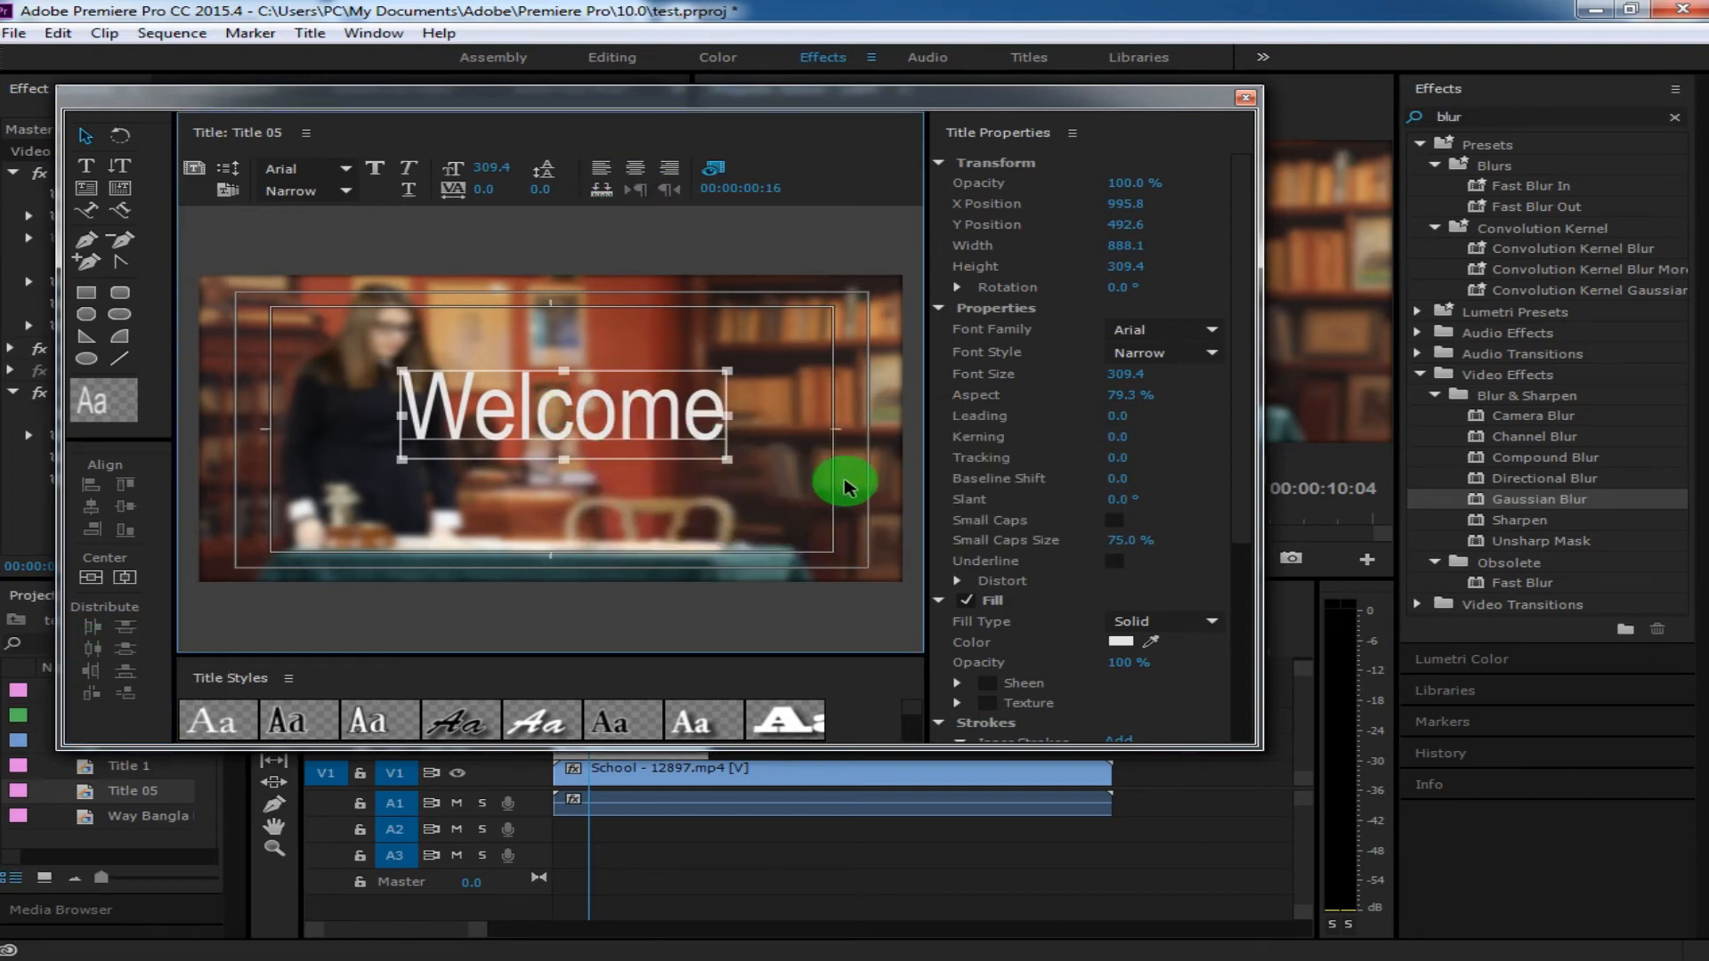
# Set the fill color of the "Welcome" text to black.
pyautogui.click(1120, 641)
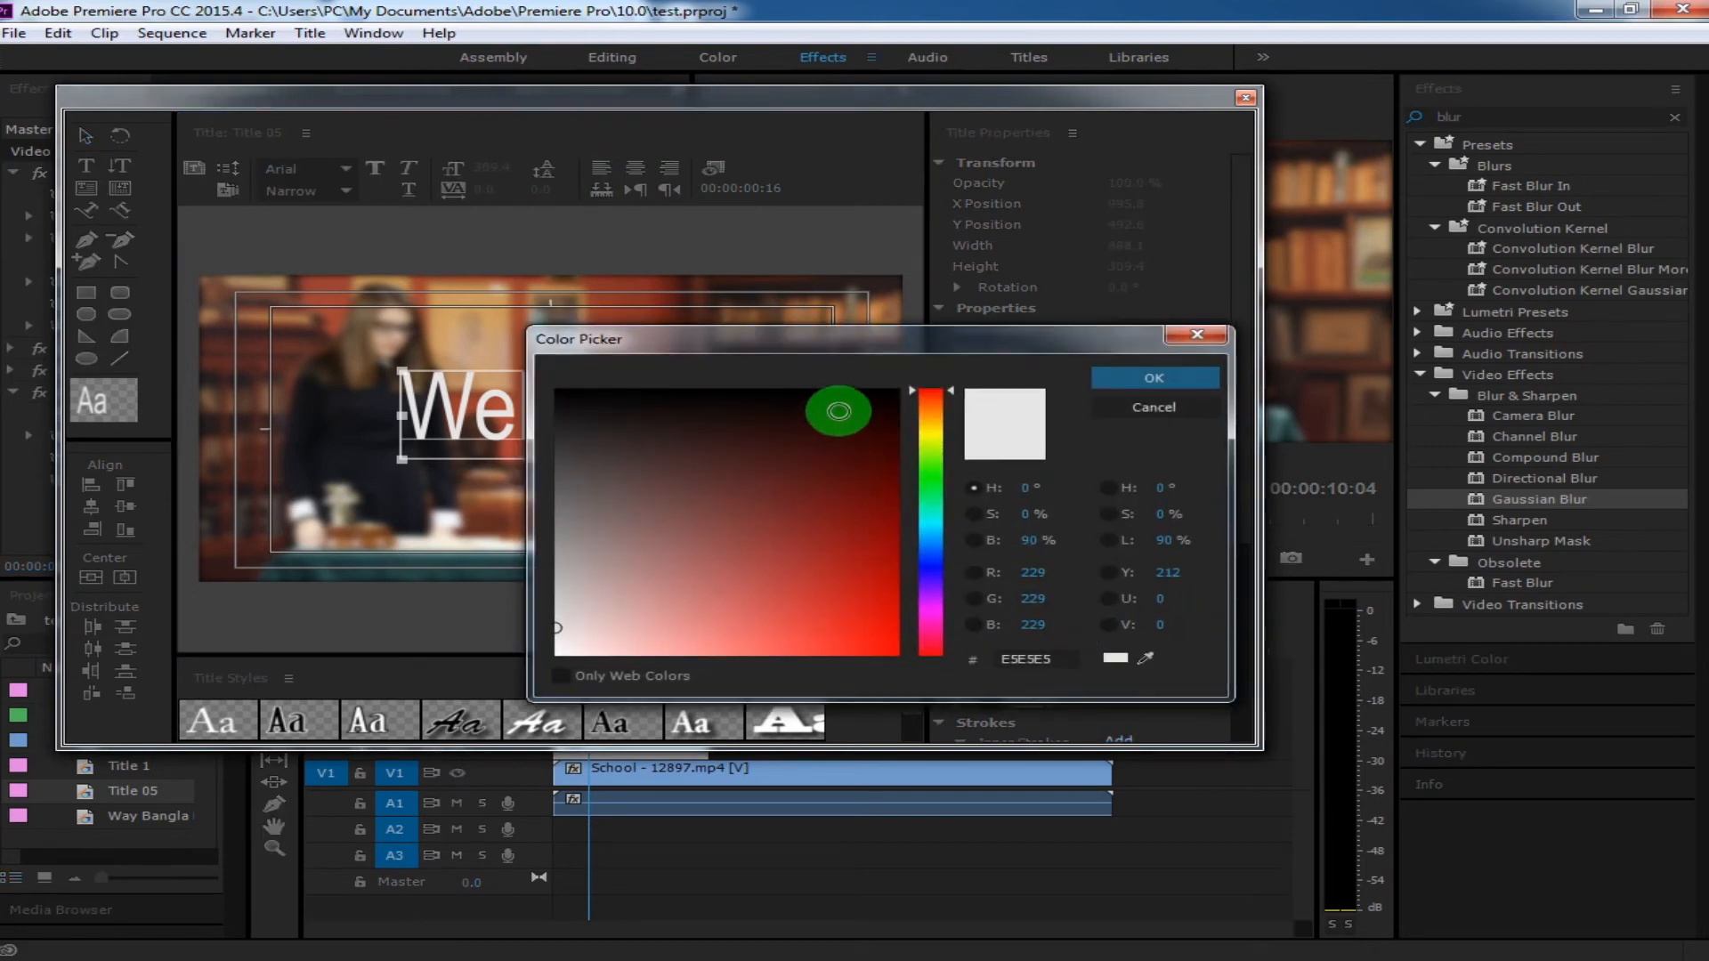
pyautogui.click(885, 391)
pyautogui.click(1154, 379)
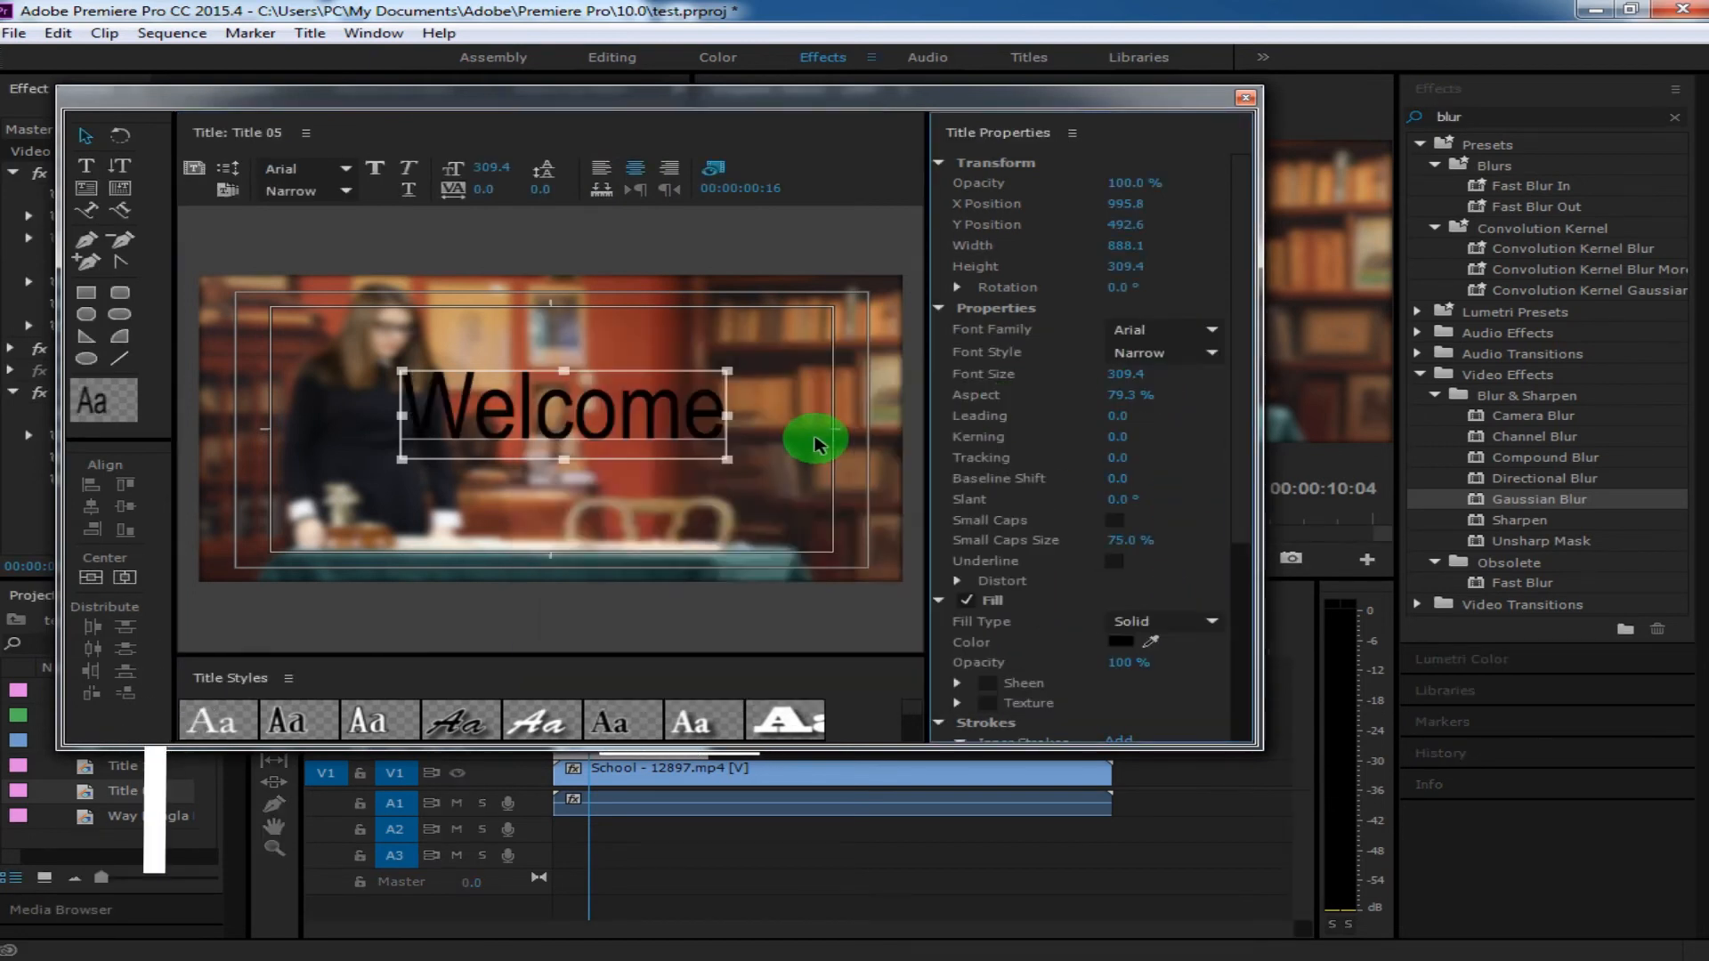
# Change the fill color of the "Welcome" text to a medium green and close the title editor.
pyautogui.click(1123, 643)
pyautogui.click(918, 487)
pyautogui.moveTo(843, 459); pyautogui.dragTo(814, 583)
pyautogui.click(1147, 380)
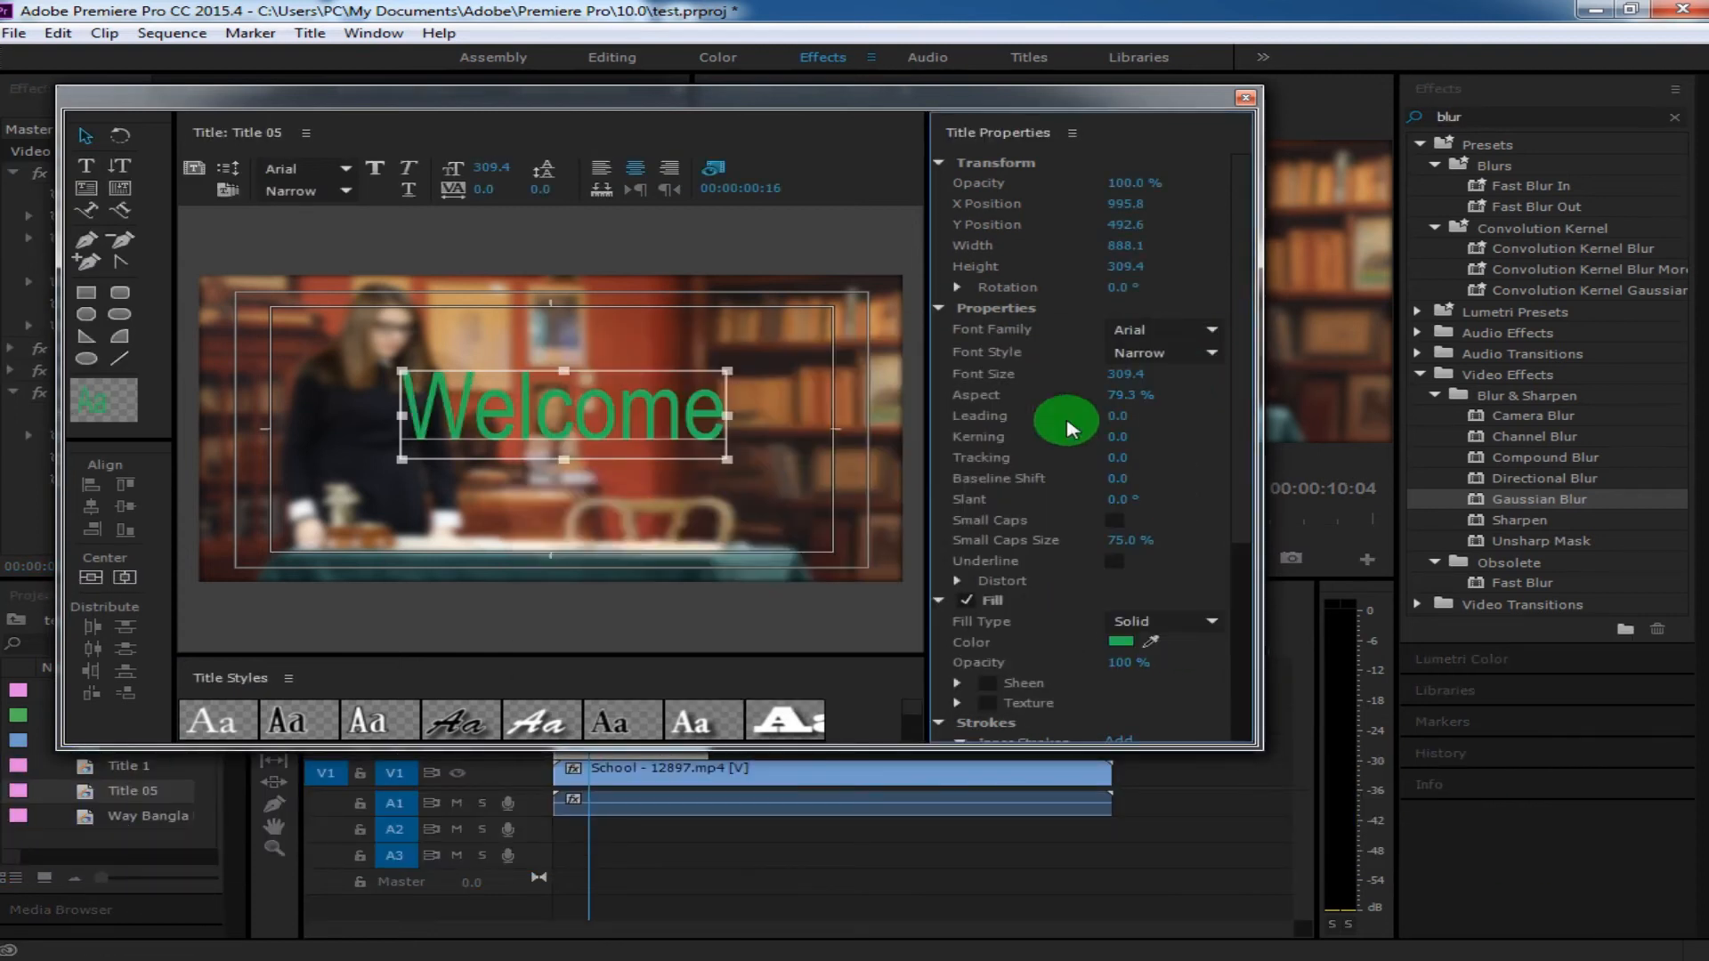
pyautogui.click(767, 509)
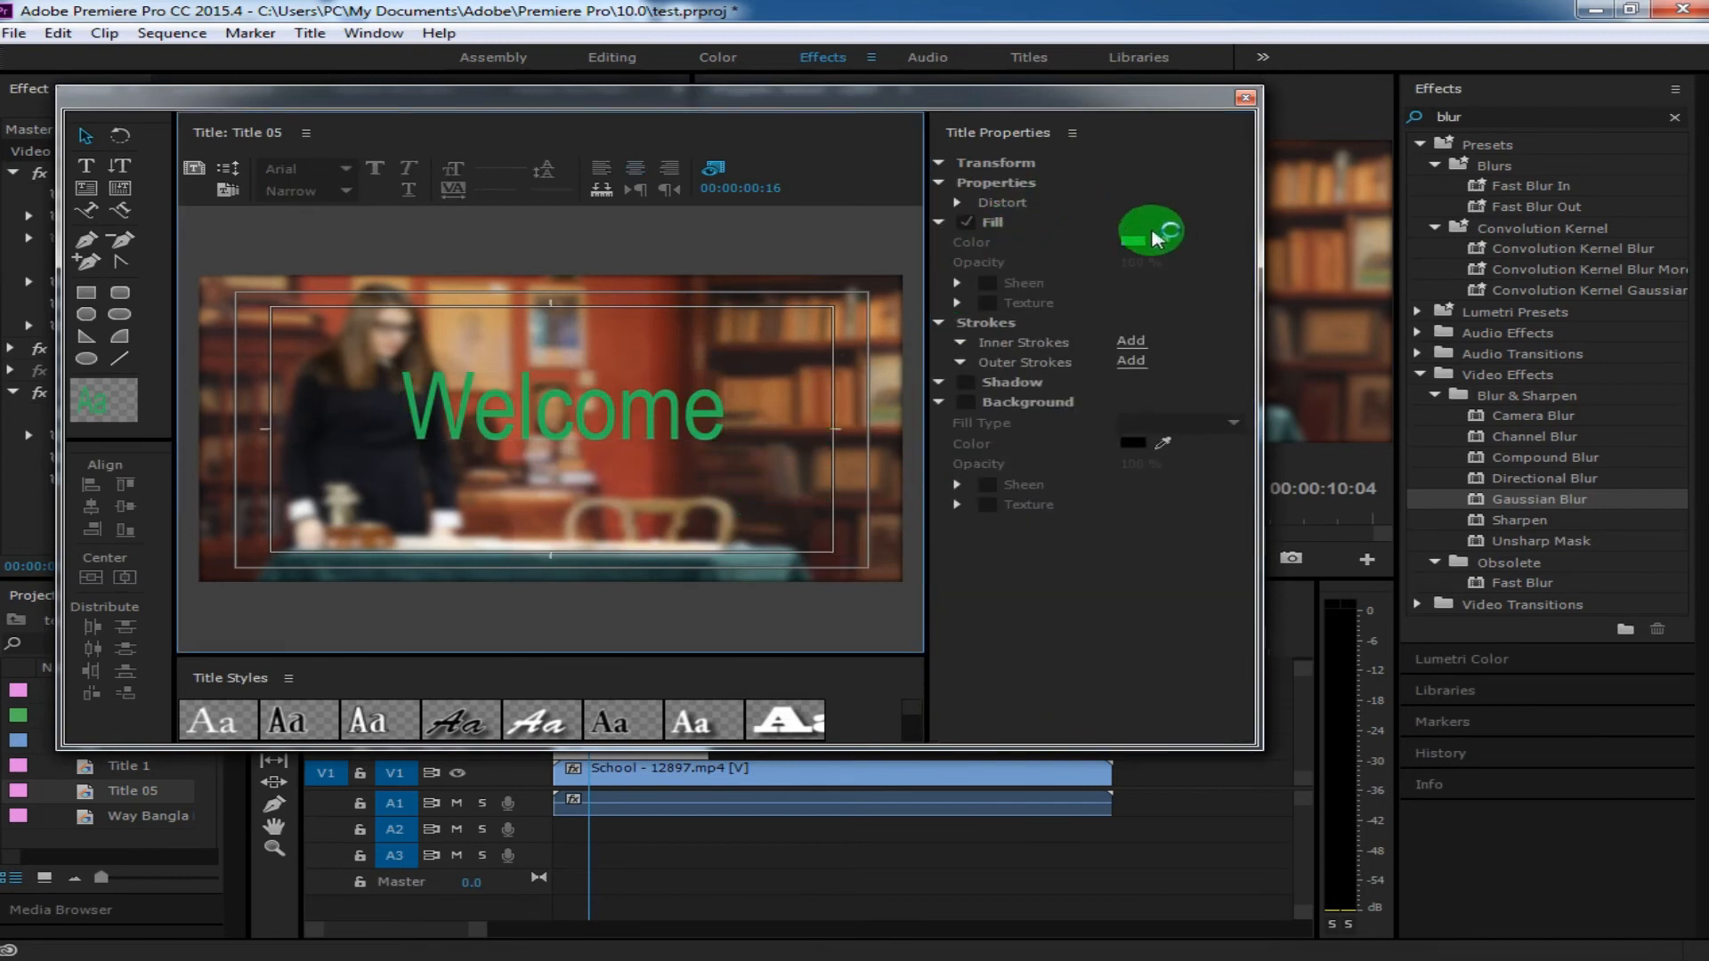
pyautogui.click(1252, 98)
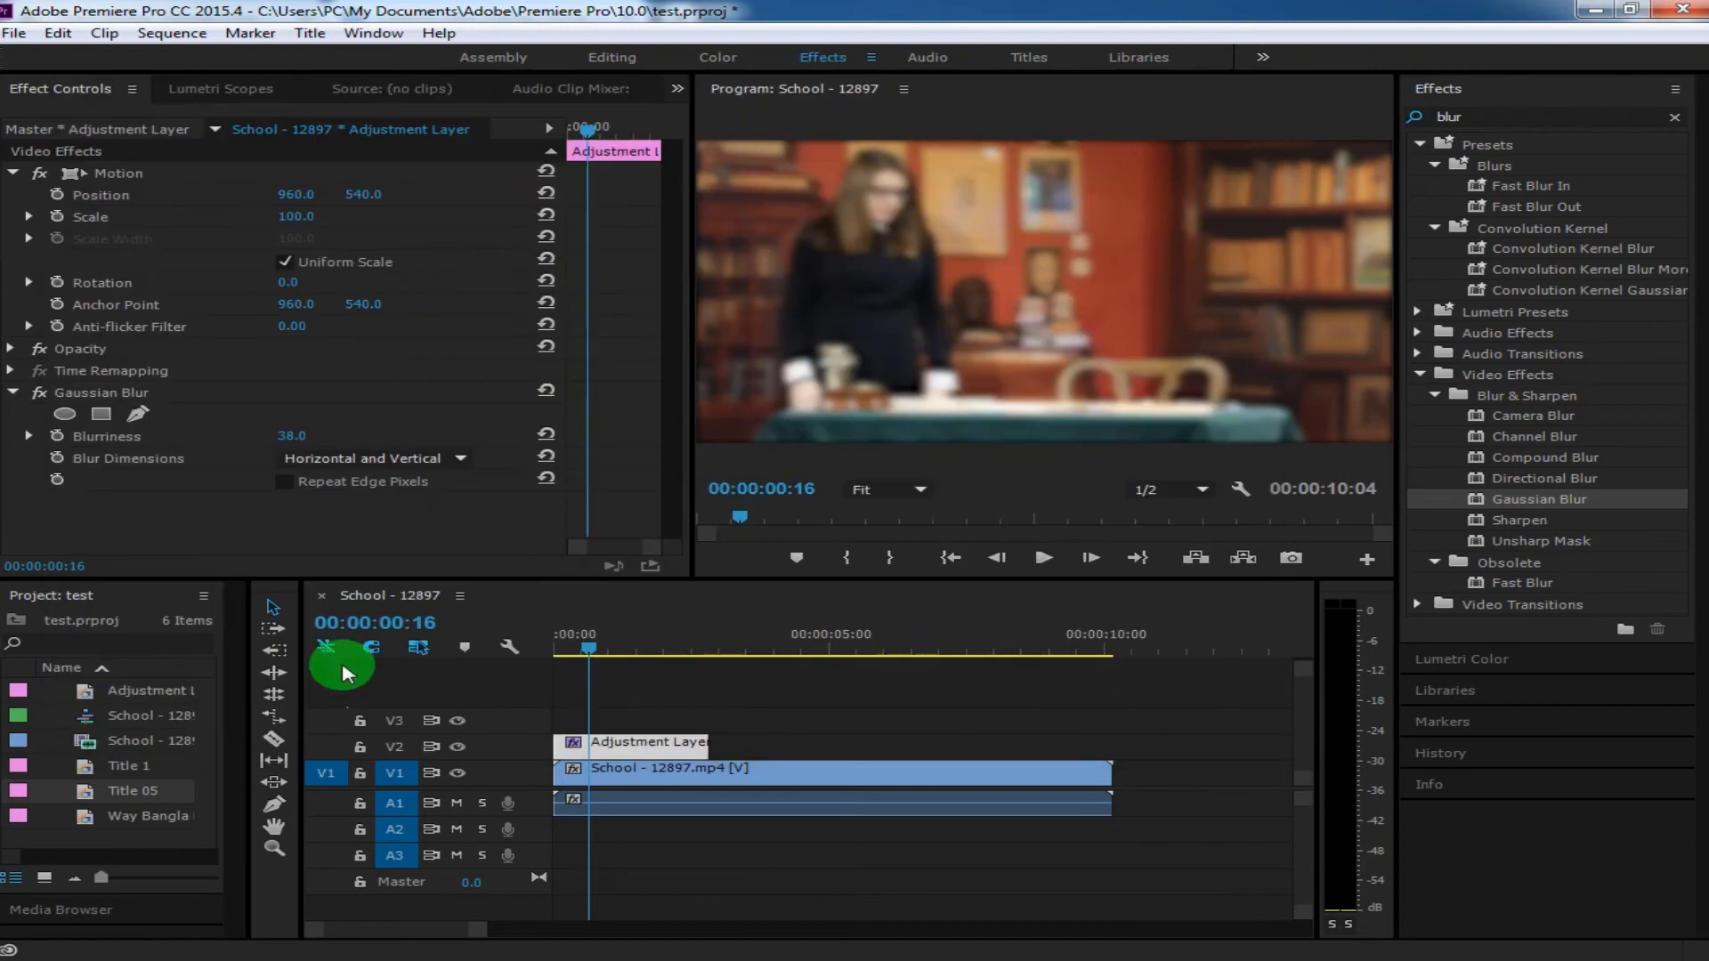
# Place Title 05 on V3 at the sequence start, trim it to about 00:00:01:05, and return the playhead to 00:00:00:00.
pyautogui.click(40, 878)
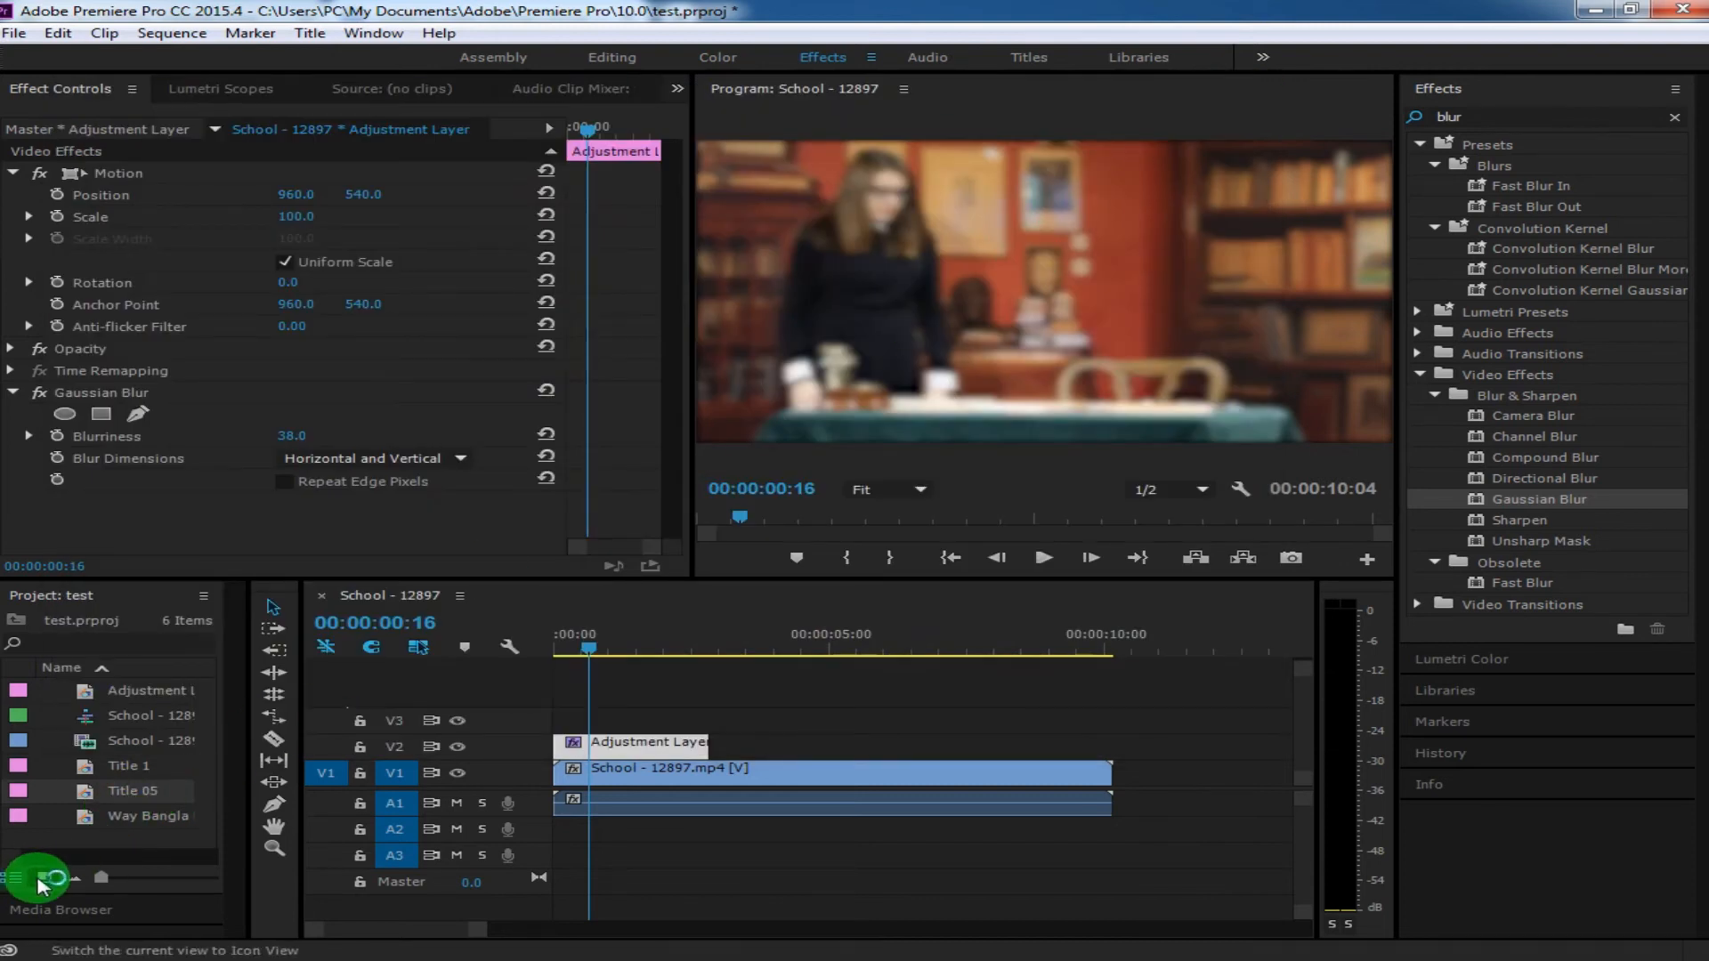
pyautogui.scroll(-5, 126, 792)
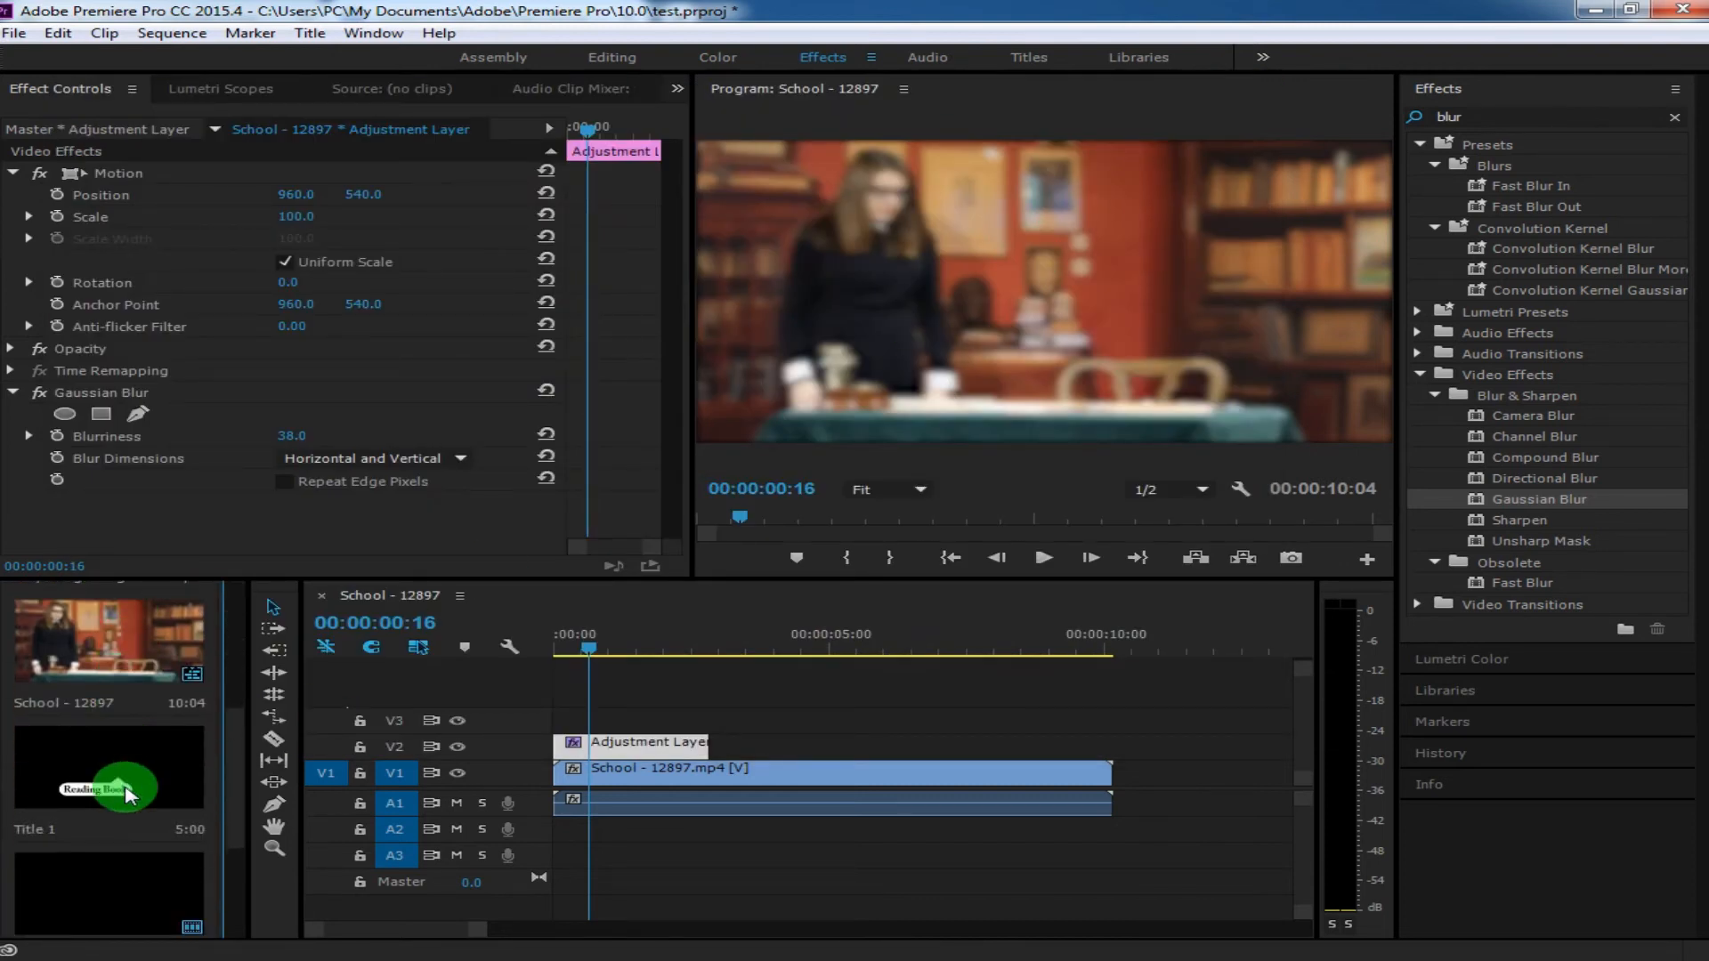
pyautogui.scroll(-3, 126, 789)
pyautogui.moveTo(221, 808); pyautogui.dragTo(566, 722)
pyautogui.moveTo(822, 722); pyautogui.dragTo(601, 707)
pyautogui.moveTo(572, 643); pyautogui.dragTo(543, 663)
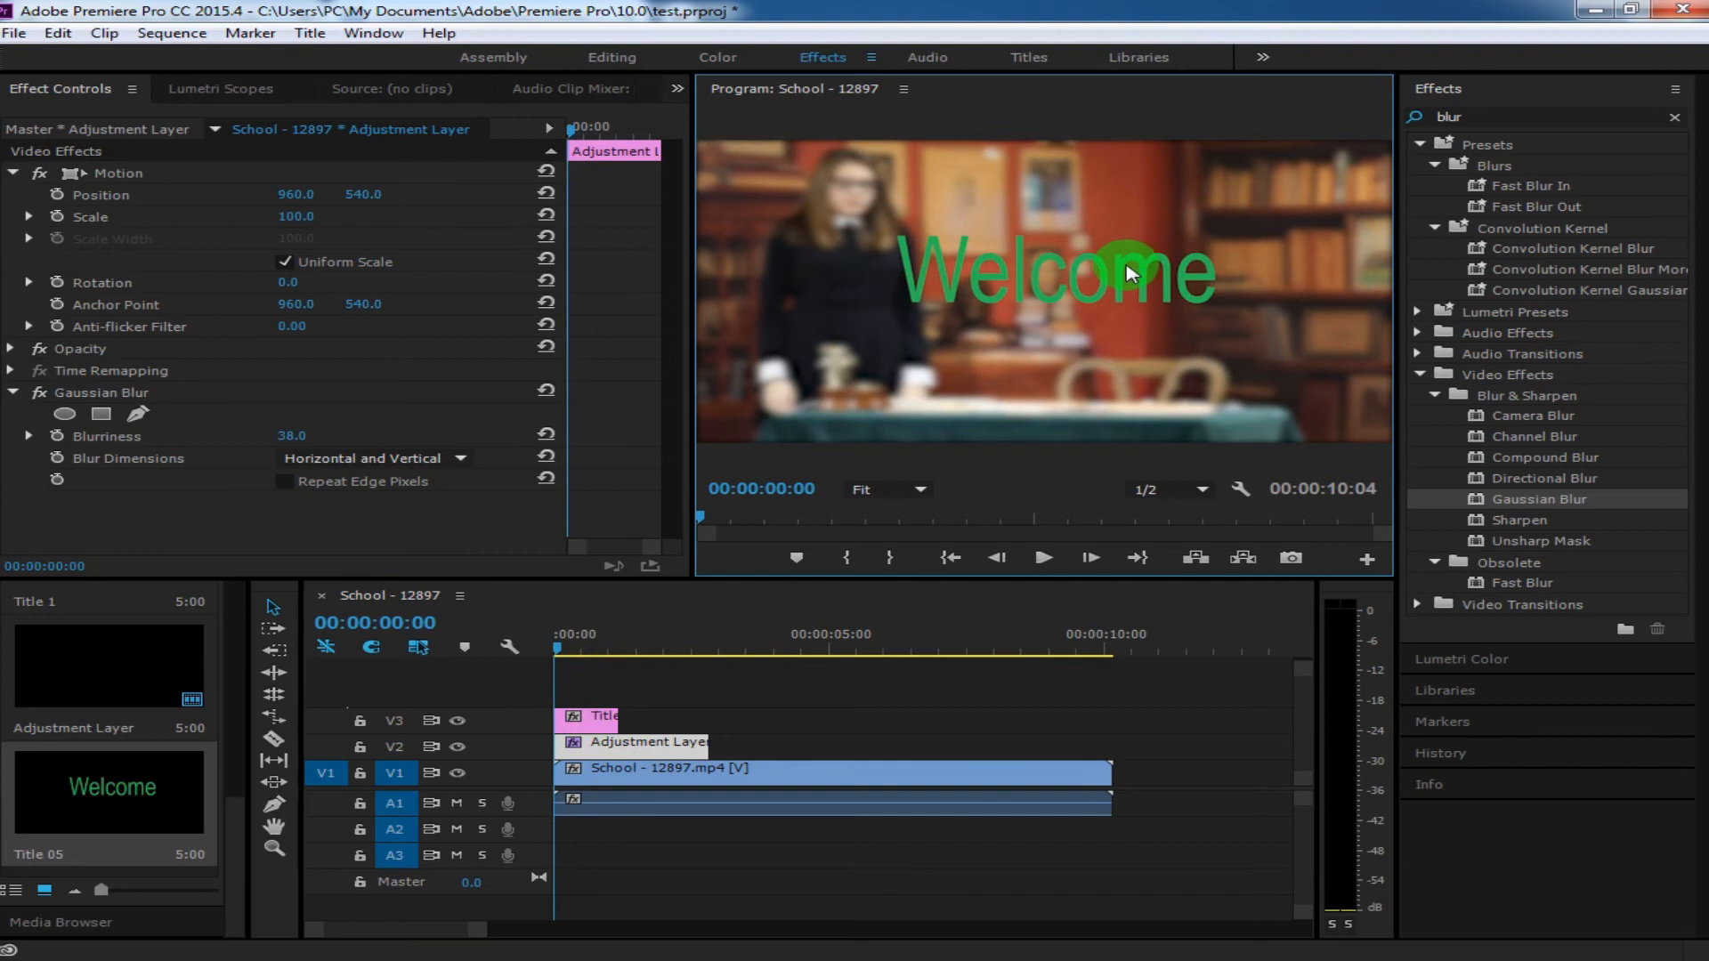
# Reopen the title clip on V3 for editing and move the "Welcome" text to about X 925.6, Y 481.5.
pyautogui.click(594, 721)
pyautogui.click(1088, 278)
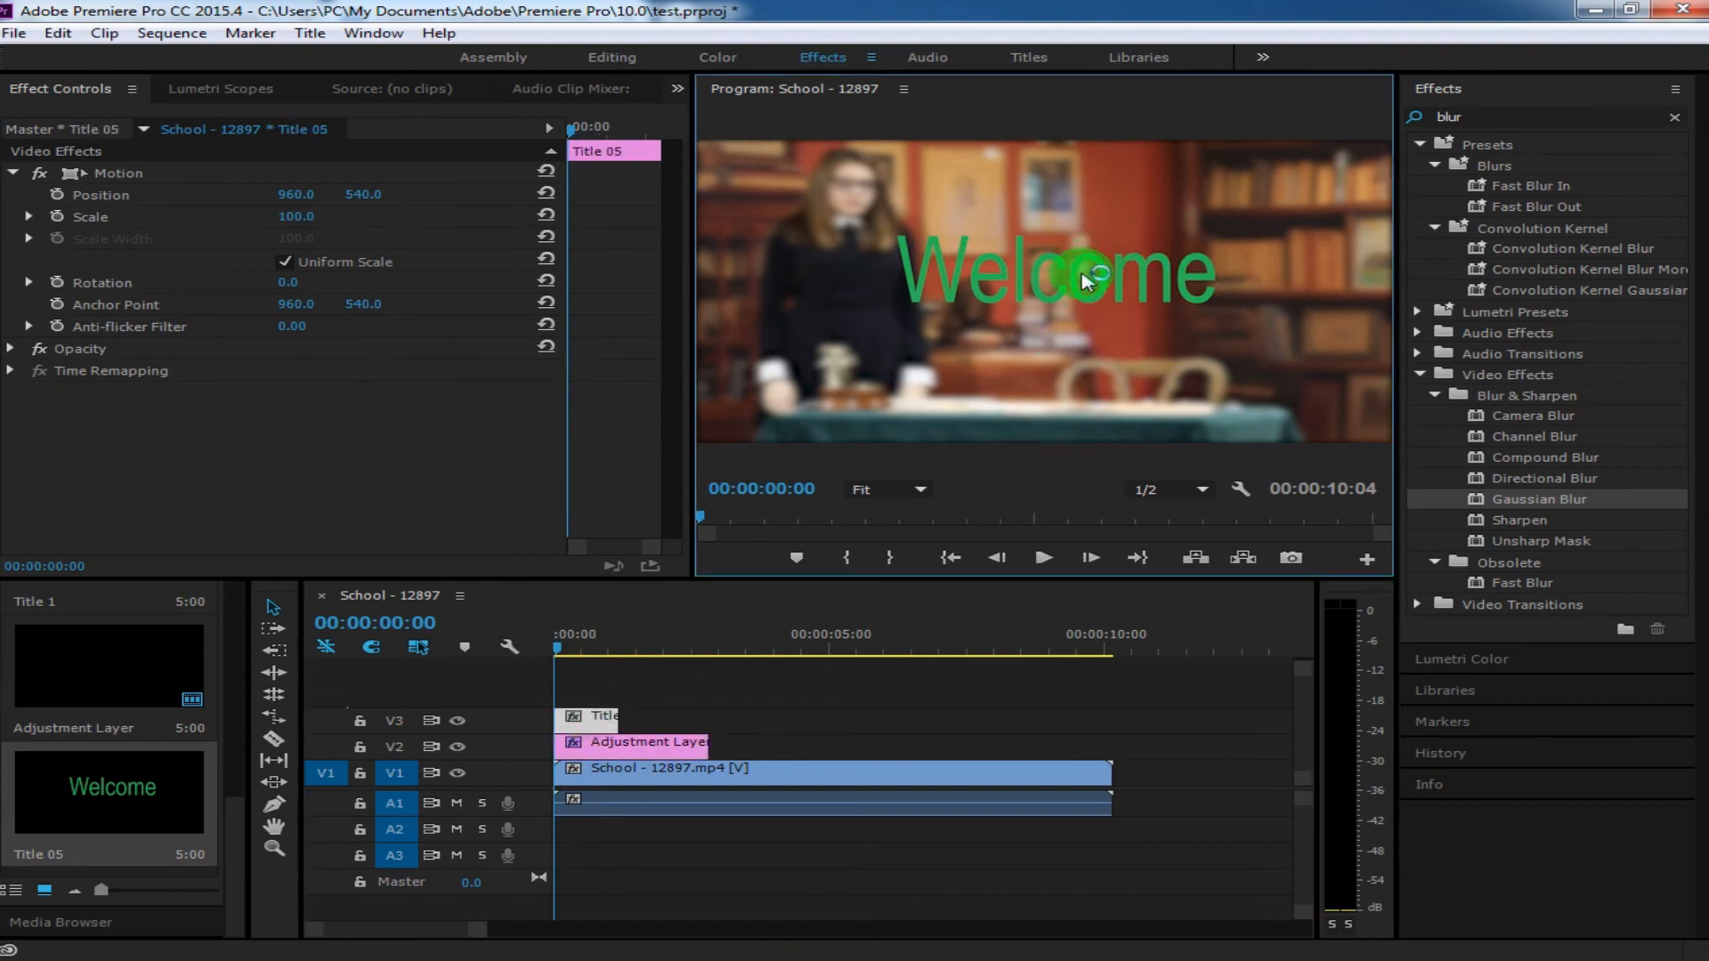
pyautogui.doubleClick(591, 715)
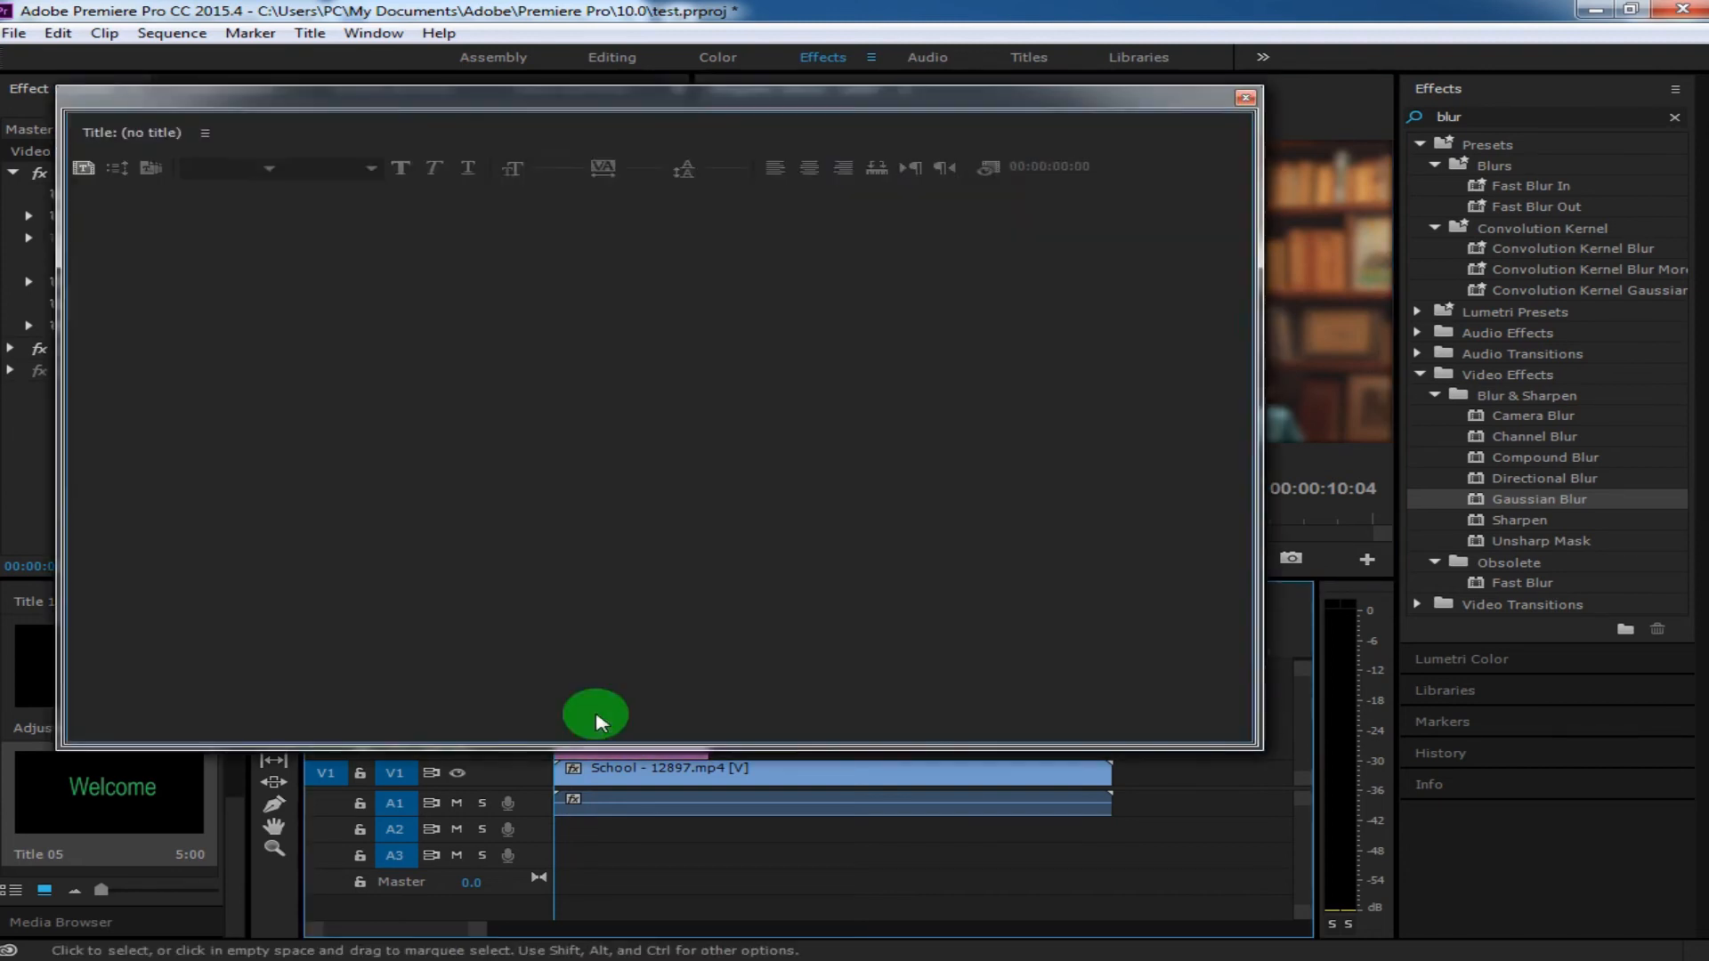
pyautogui.moveTo(648, 411)
pyautogui.mouseDown()
pyautogui.moveTo(611, 370)
pyautogui.moveTo(620, 418)
pyautogui.mouseUp()
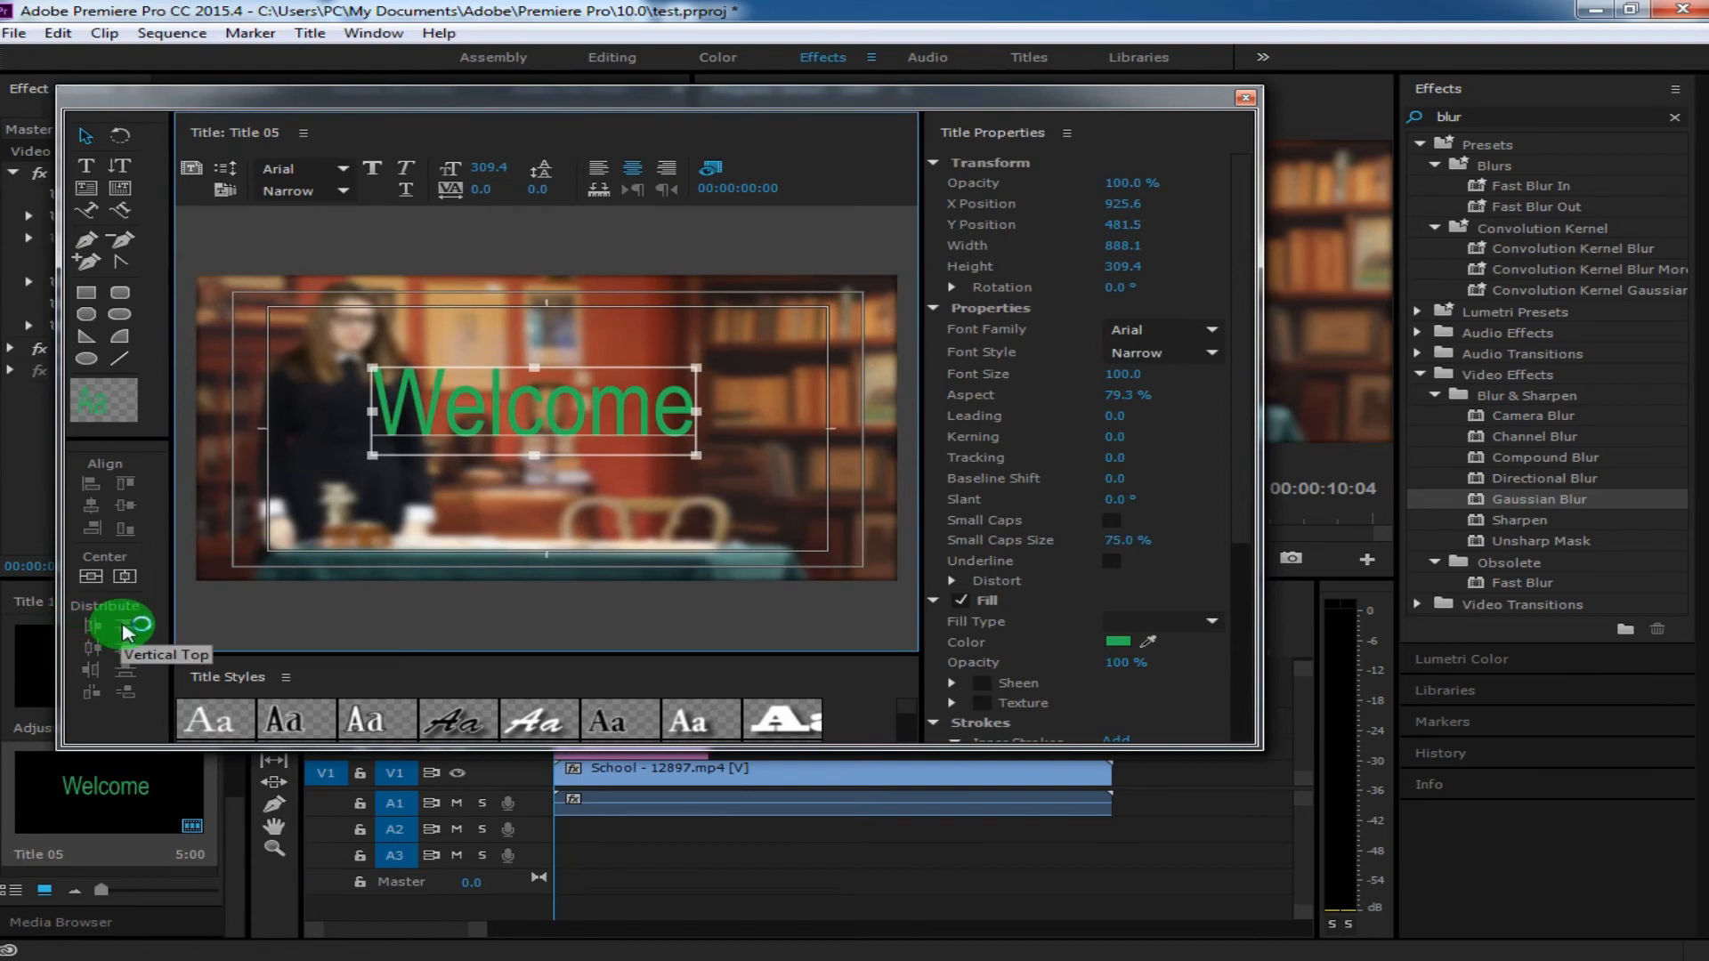
# Center the "Welcome" text horizontally and vertically in the frame and close the title editor.
pyautogui.click(88, 505)
pyautogui.click(89, 509)
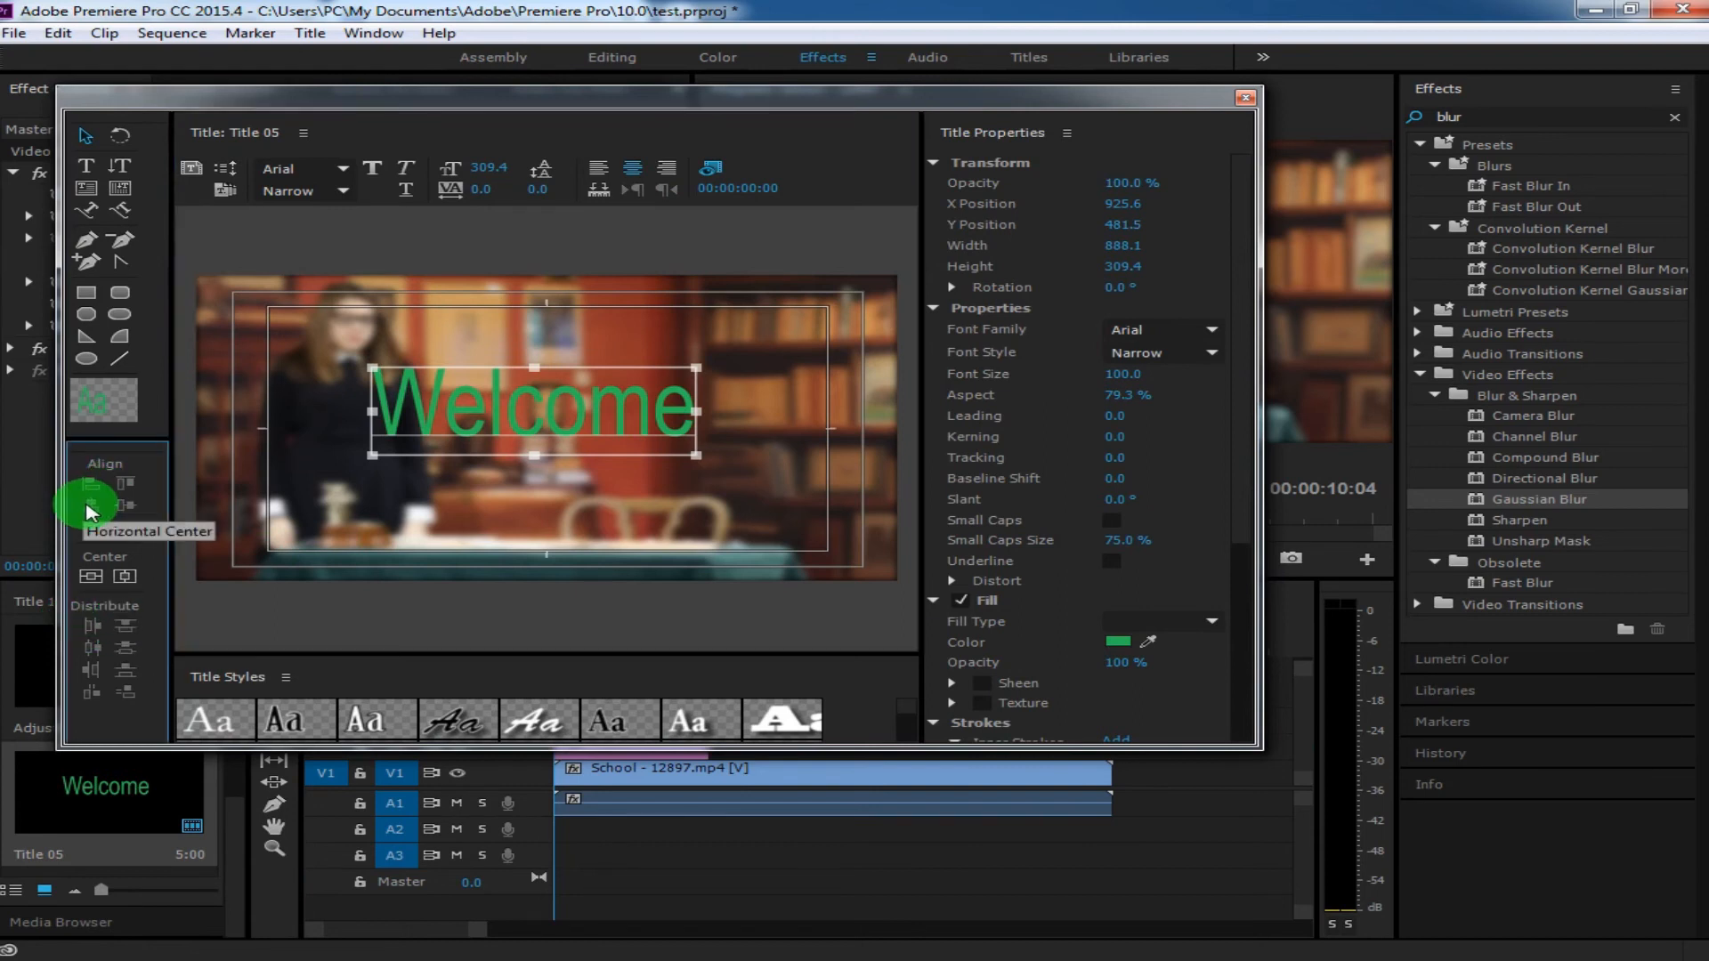
pyautogui.click(129, 506)
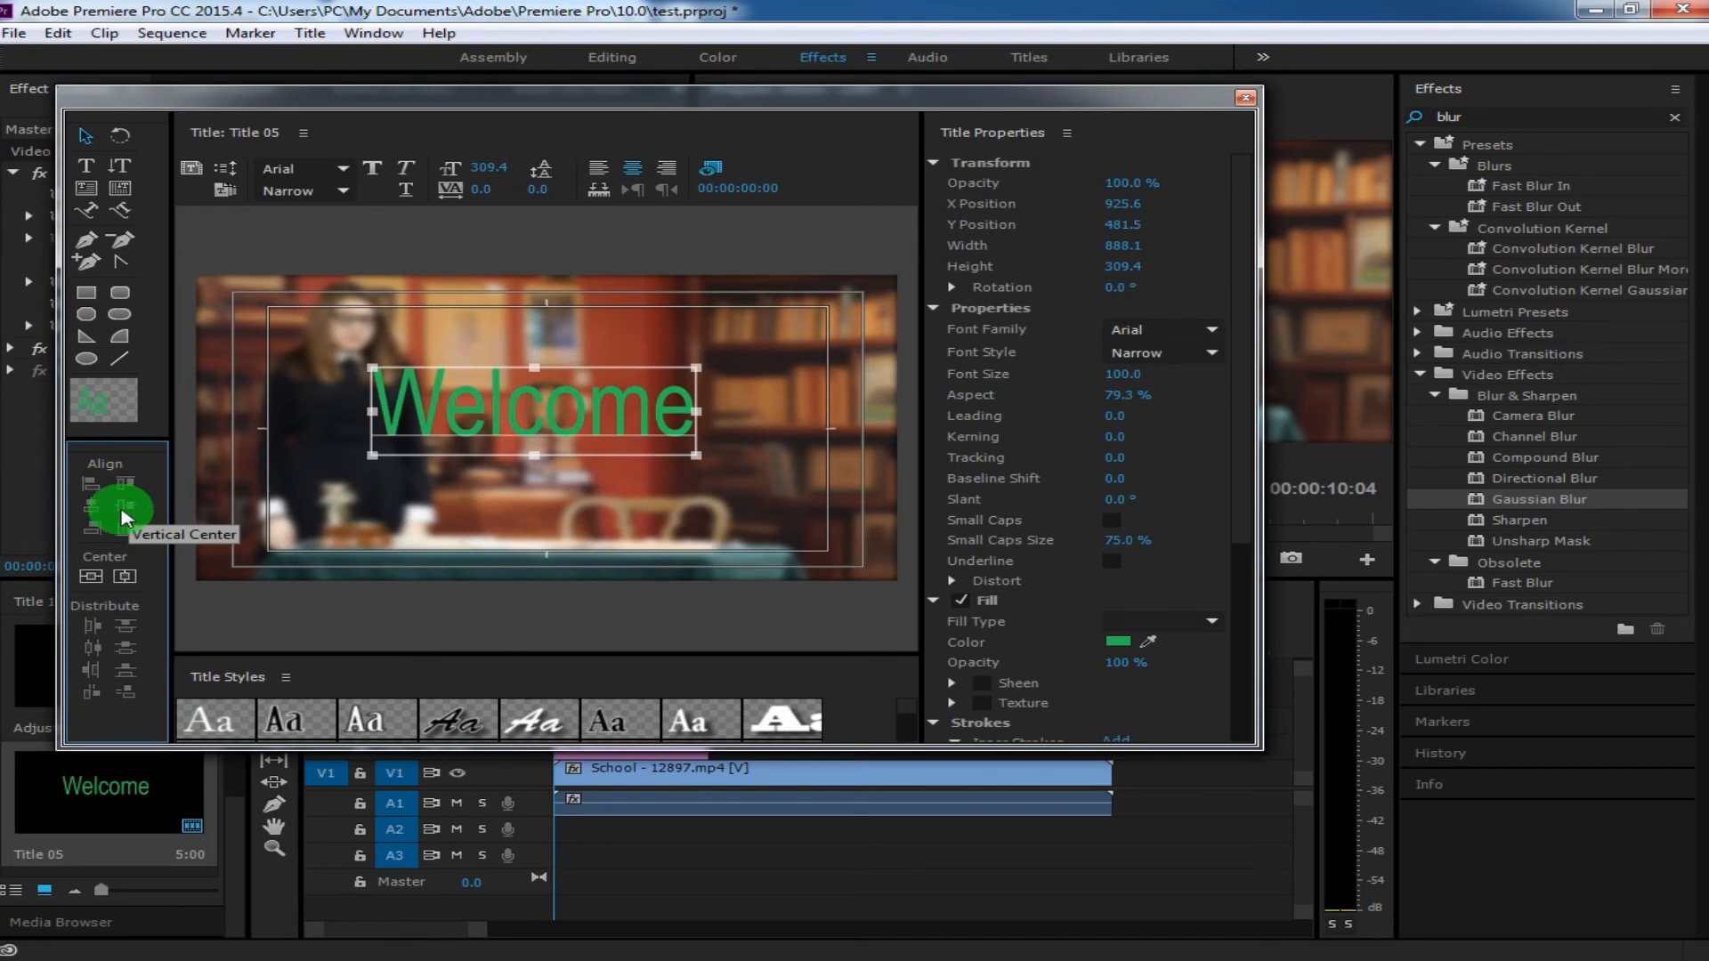
pyautogui.click(116, 577)
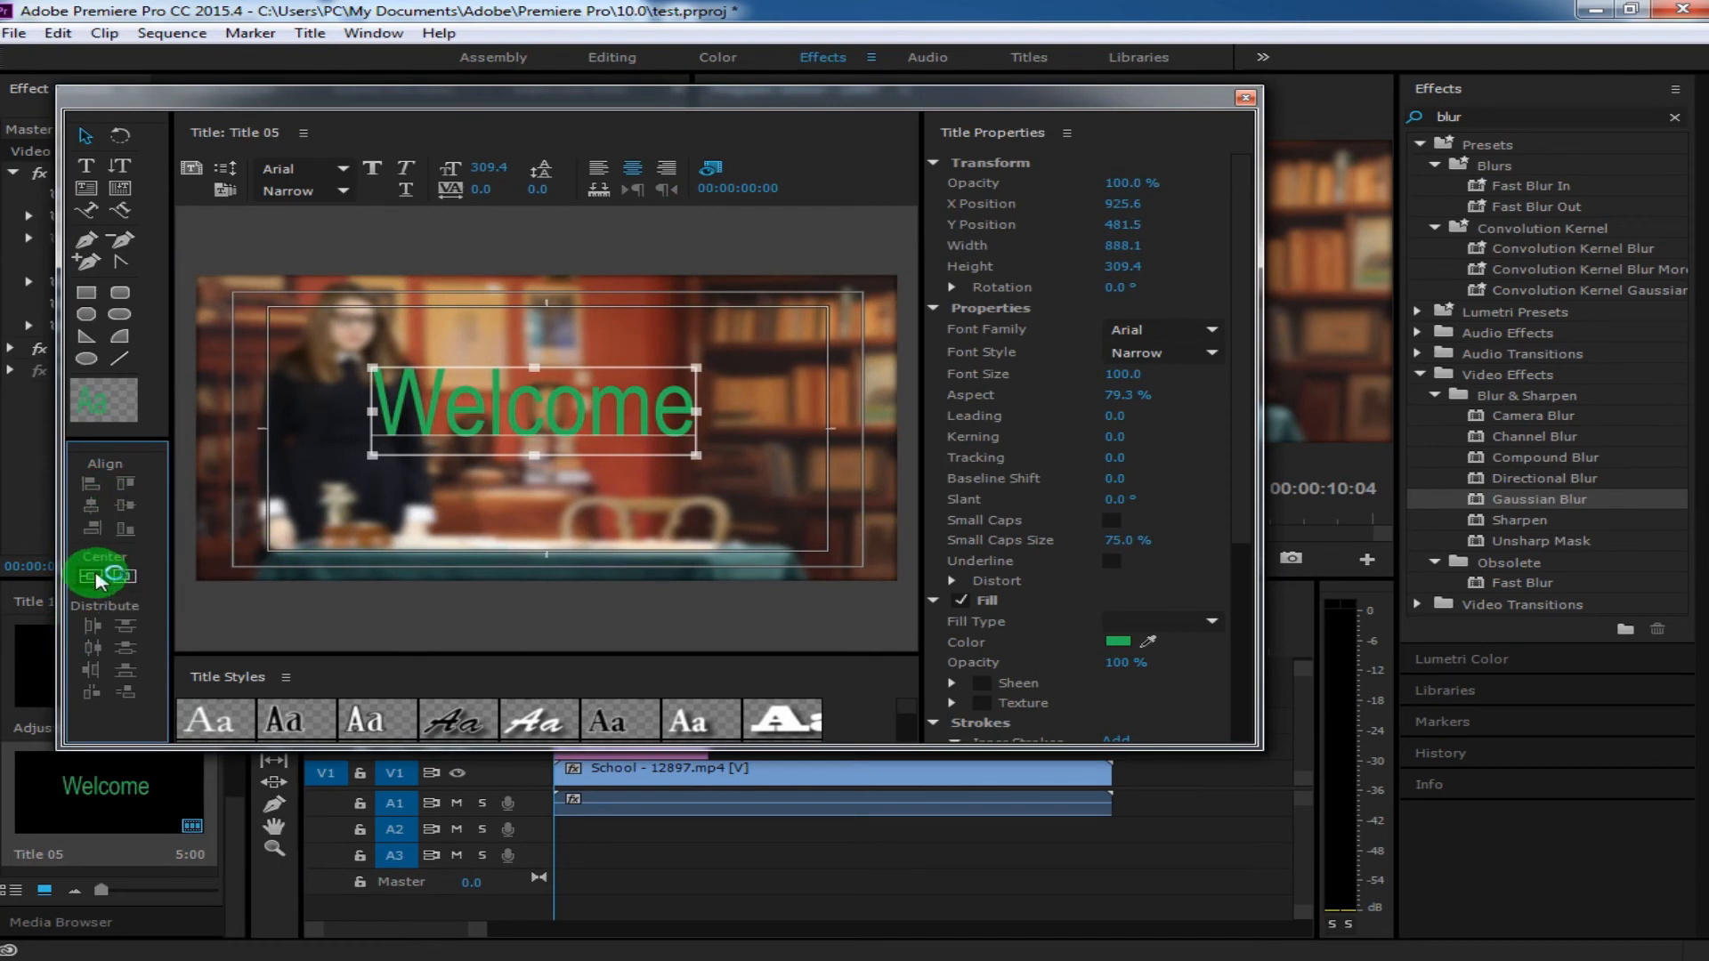
pyautogui.click(123, 576)
pyautogui.click(129, 577)
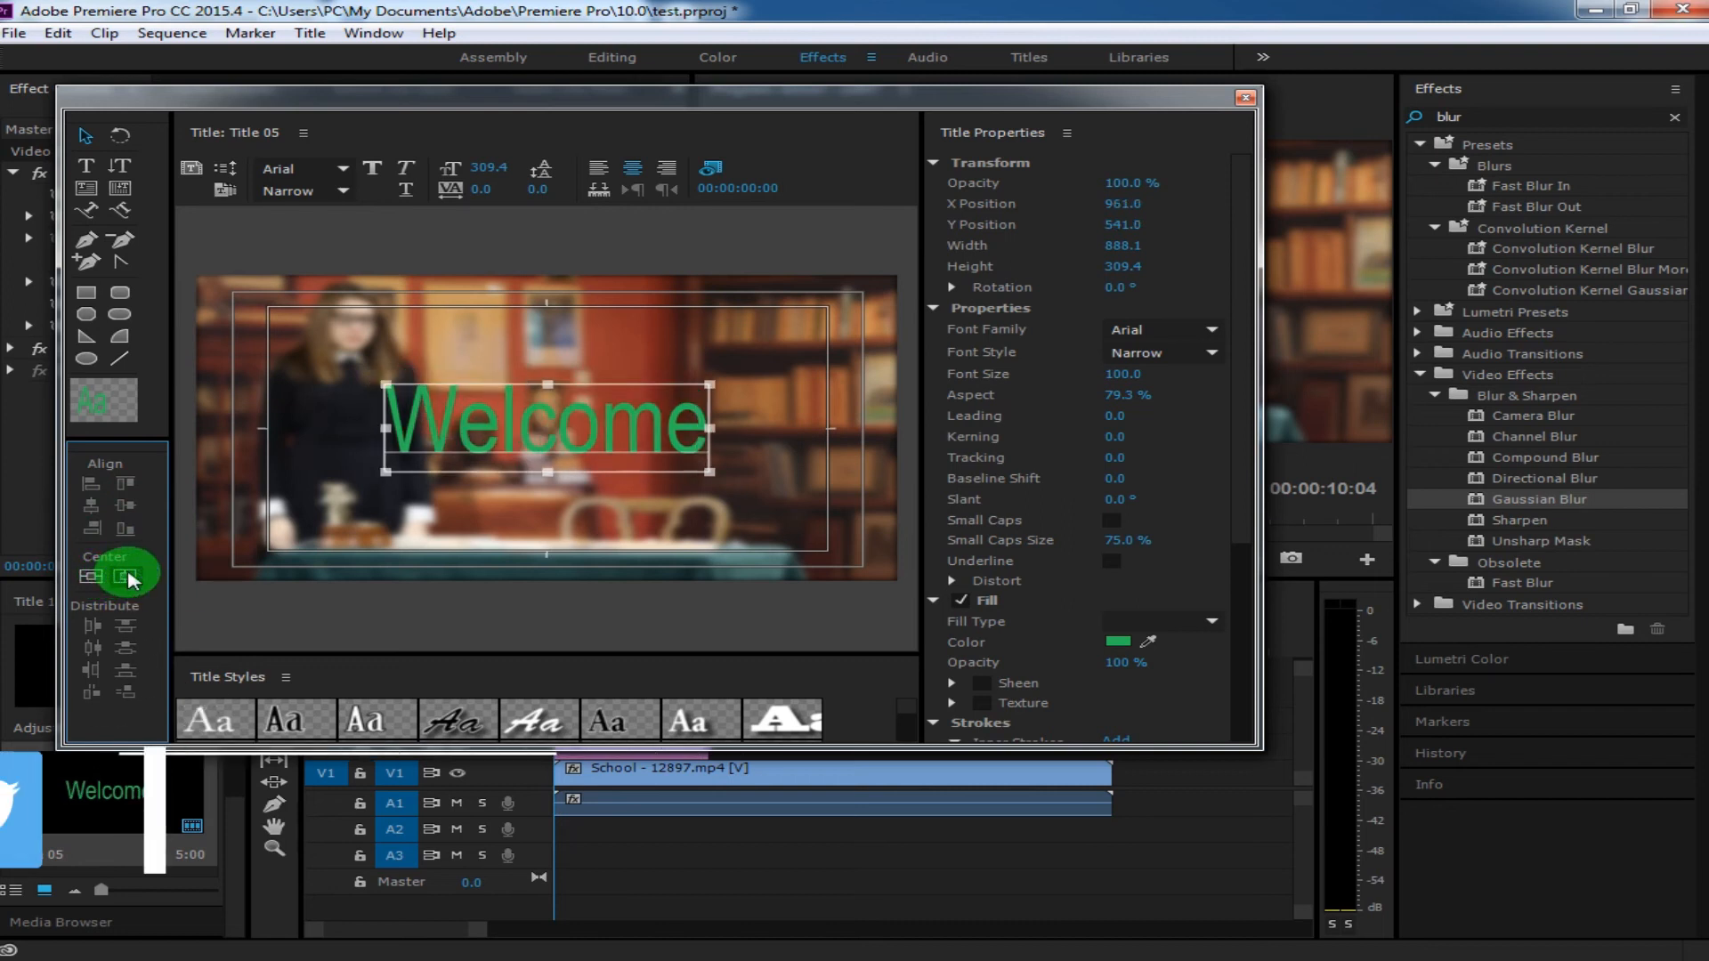
pyautogui.click(469, 438)
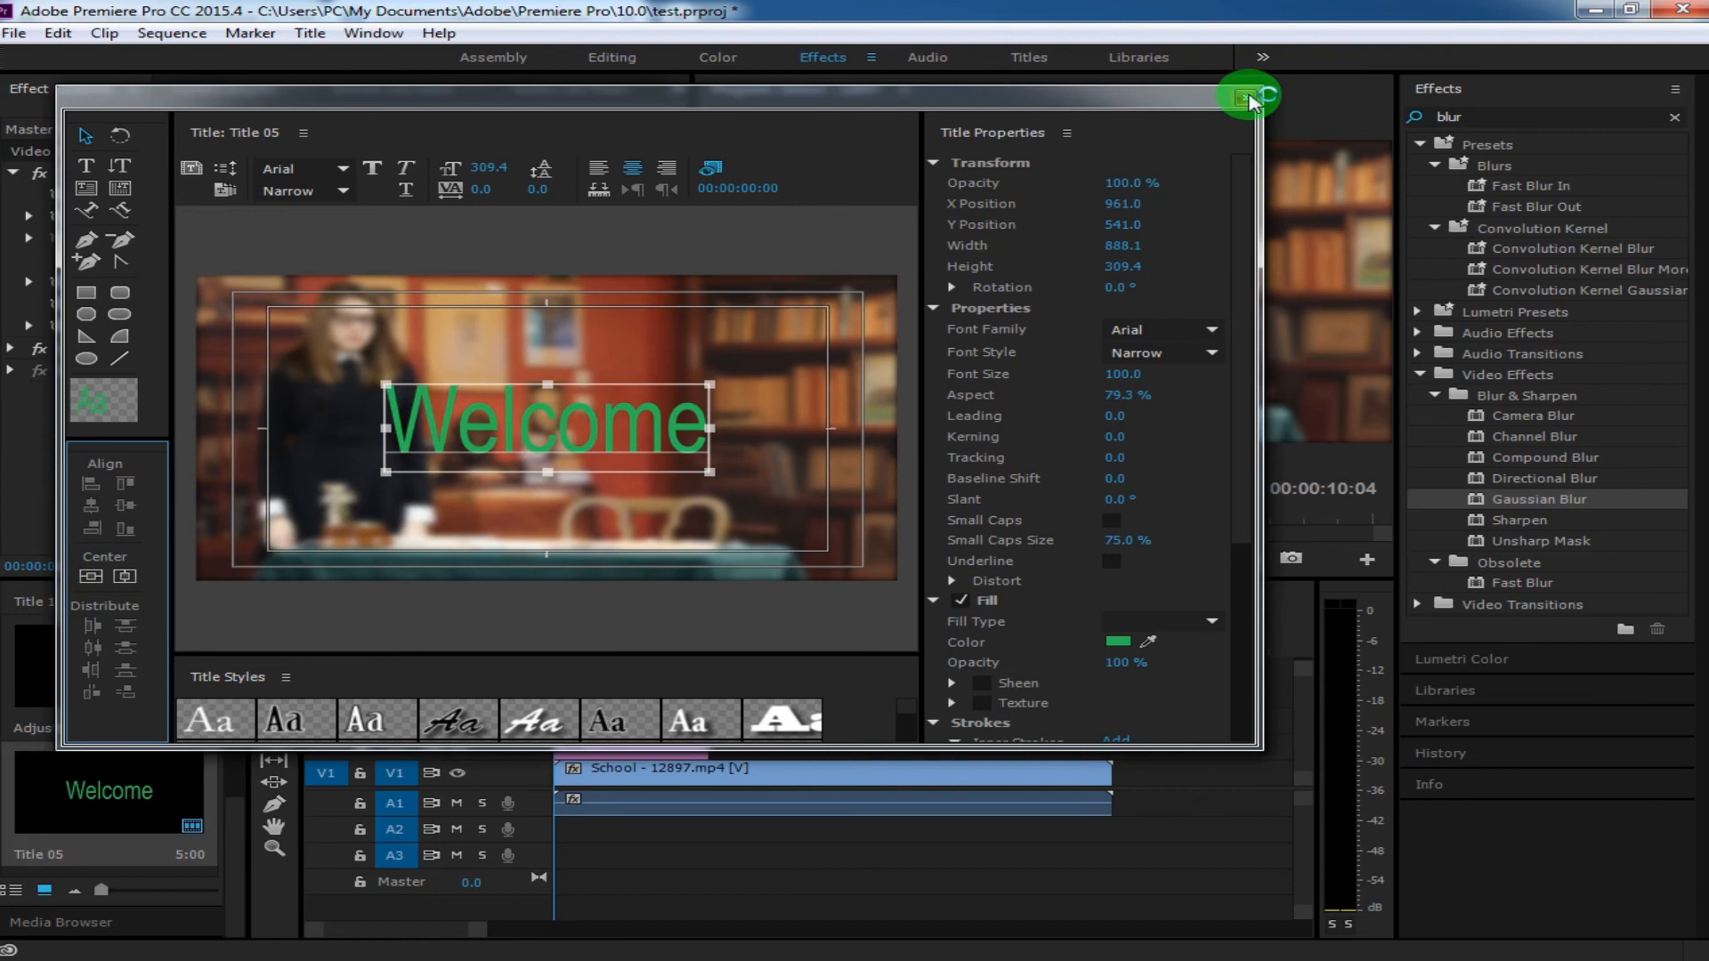
pyautogui.click(1248, 97)
# Replace the title clip on V3 with a fresh copy of Title 05 at the sequence start, trimmed just past one second.
pyautogui.click(597, 728)
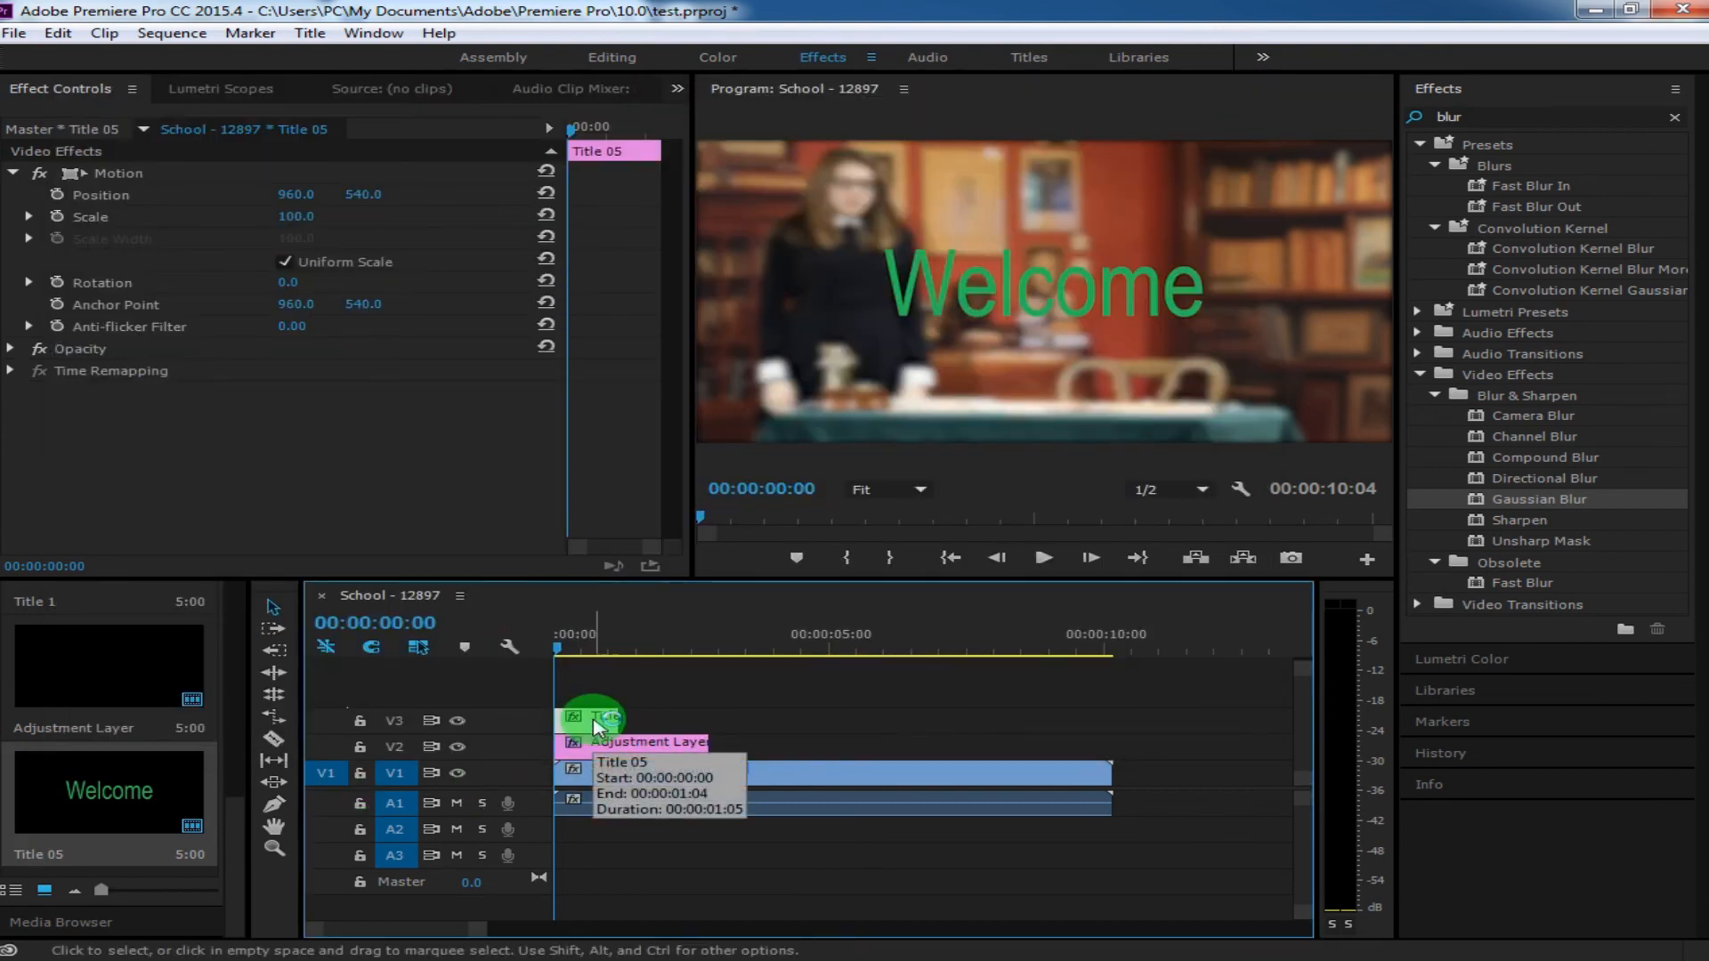
pyautogui.press('Delete')
pyautogui.moveTo(143, 792); pyautogui.dragTo(554, 728)
pyautogui.moveTo(827, 718); pyautogui.dragTo(620, 720)
# Play back the sequence to review the blurred opening and title, and bring the playhead back to 00:00:01:00.
pyautogui.click(1042, 558)
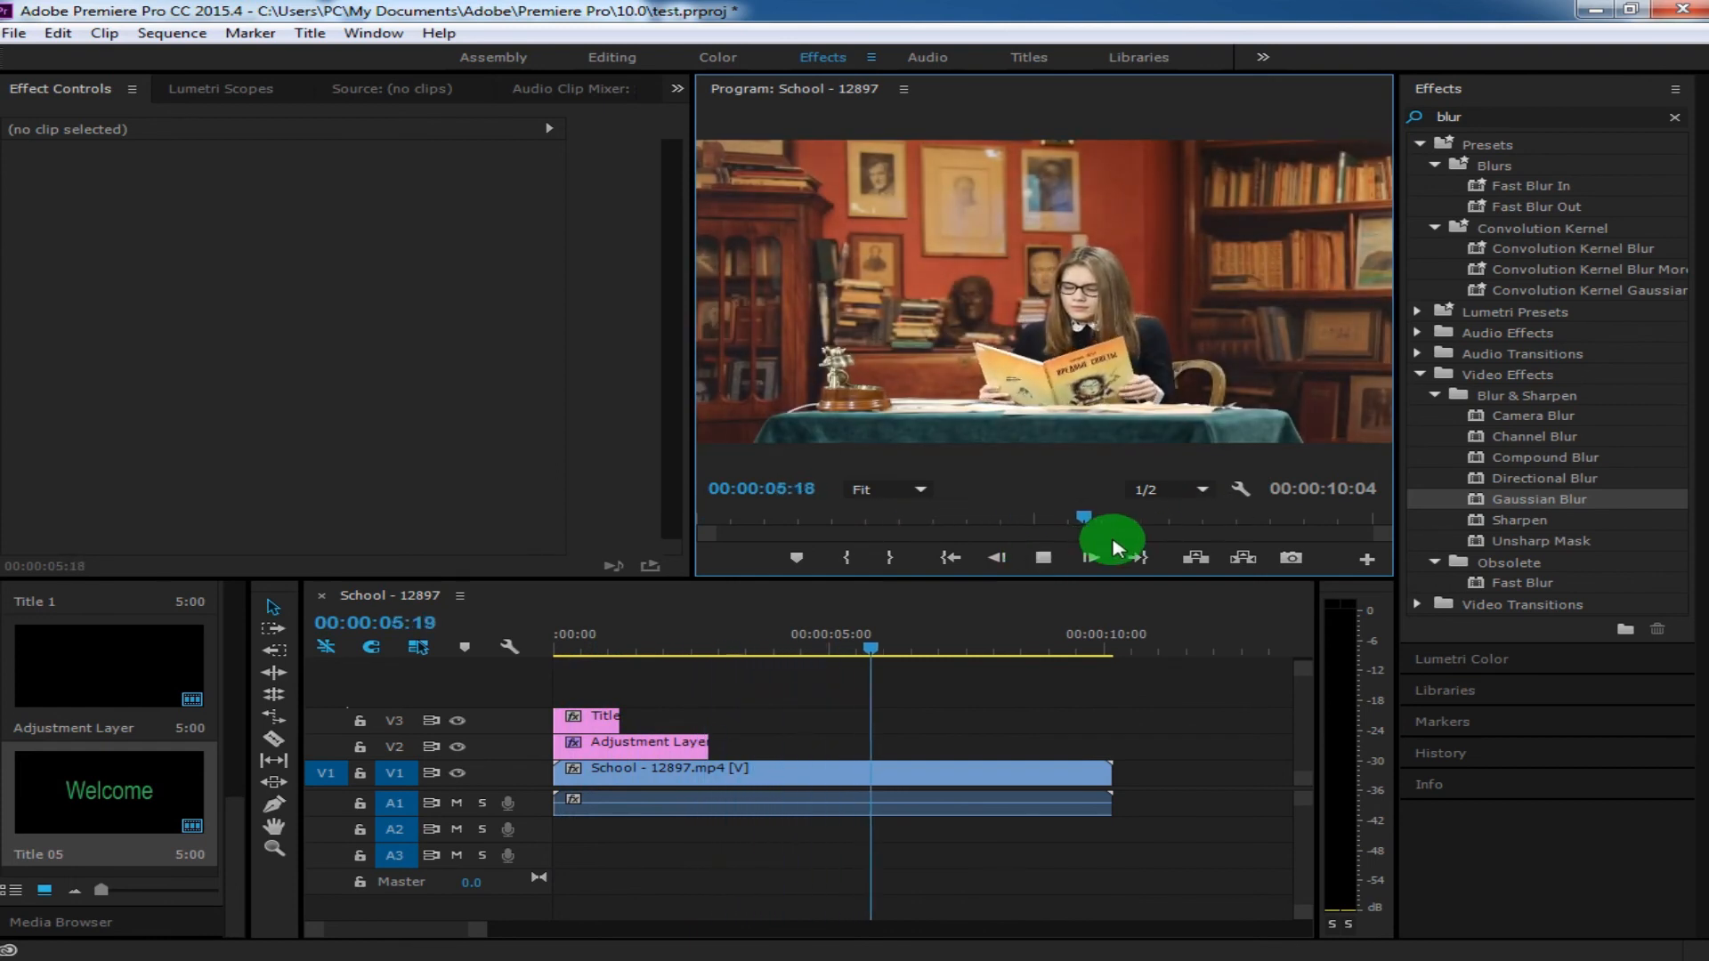
pyautogui.click(1046, 559)
pyautogui.moveTo(908, 654); pyautogui.dragTo(614, 752)
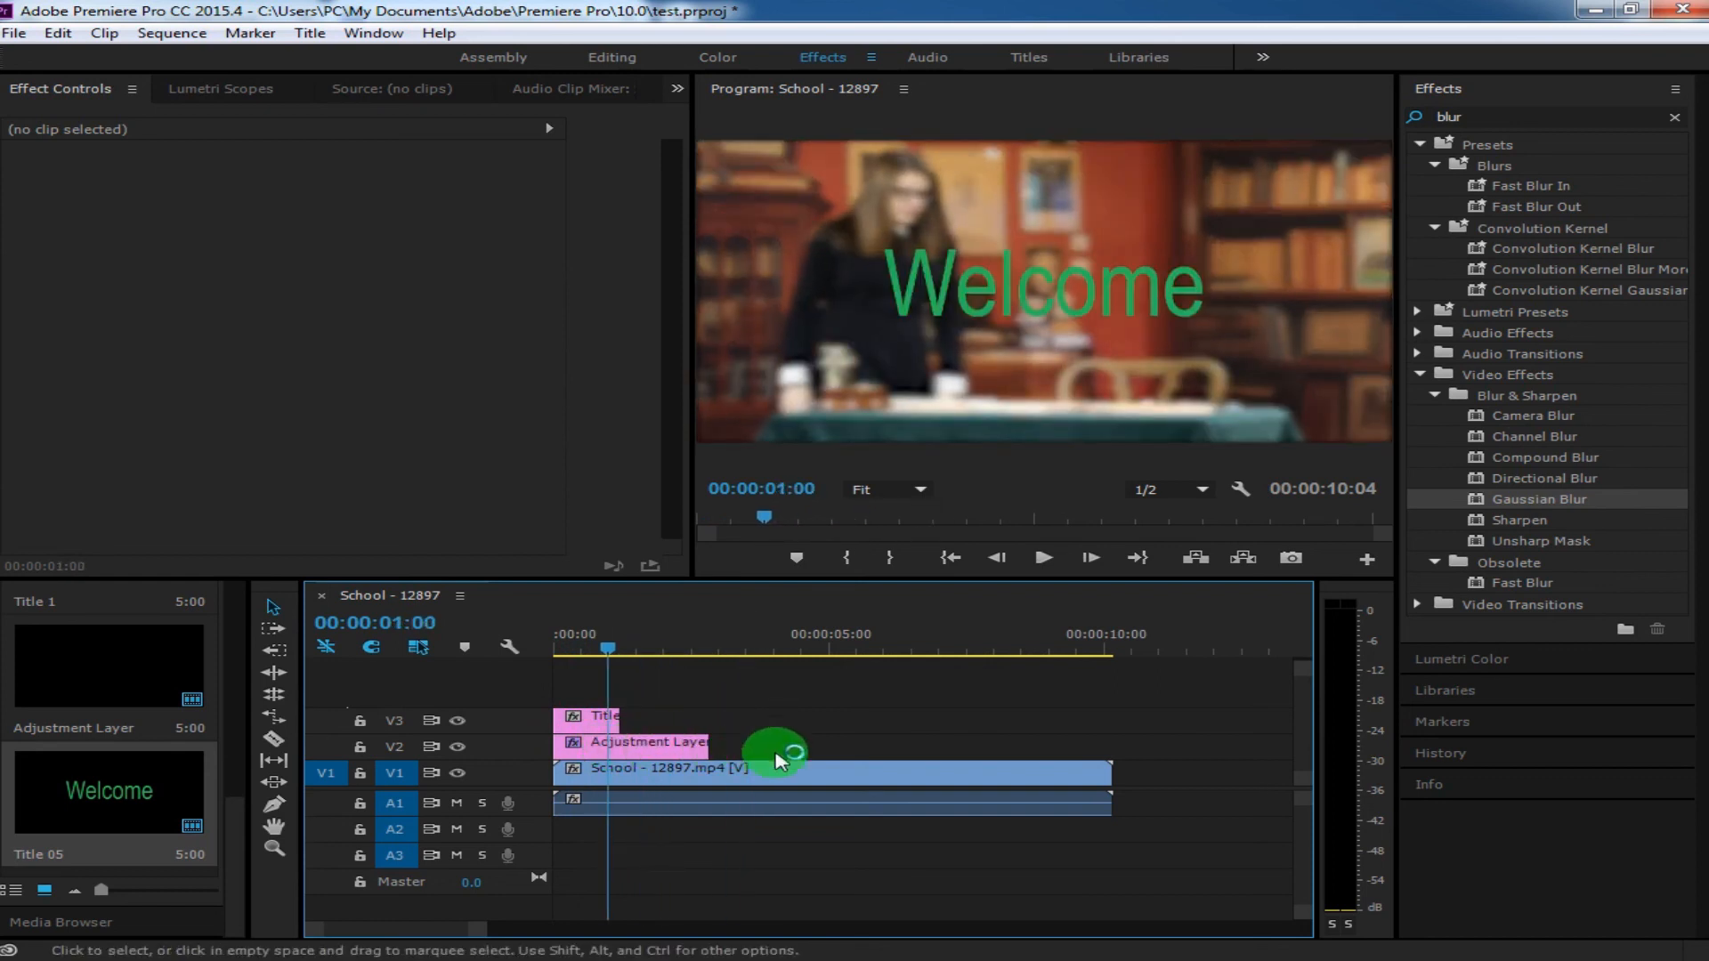
# Move the adjustment layer on V2 to start at about 2.5 seconds and the title on V3 to start at about 3 seconds.
pyautogui.click(1120, 767)
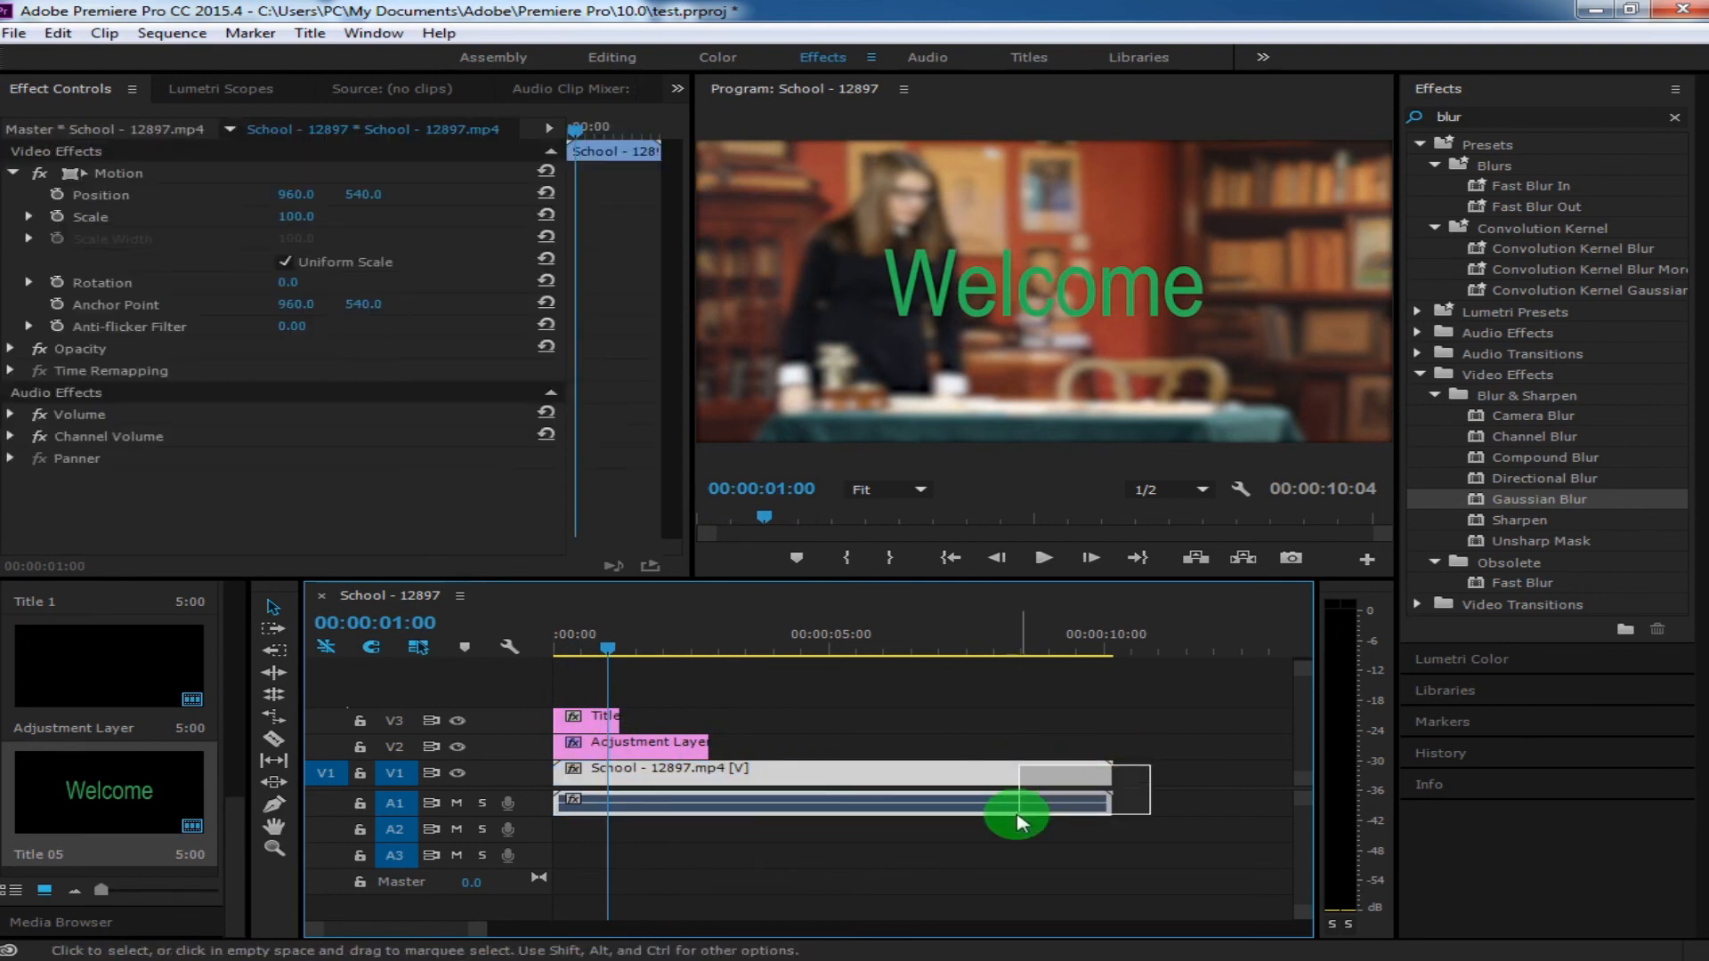
pyautogui.click(693, 742)
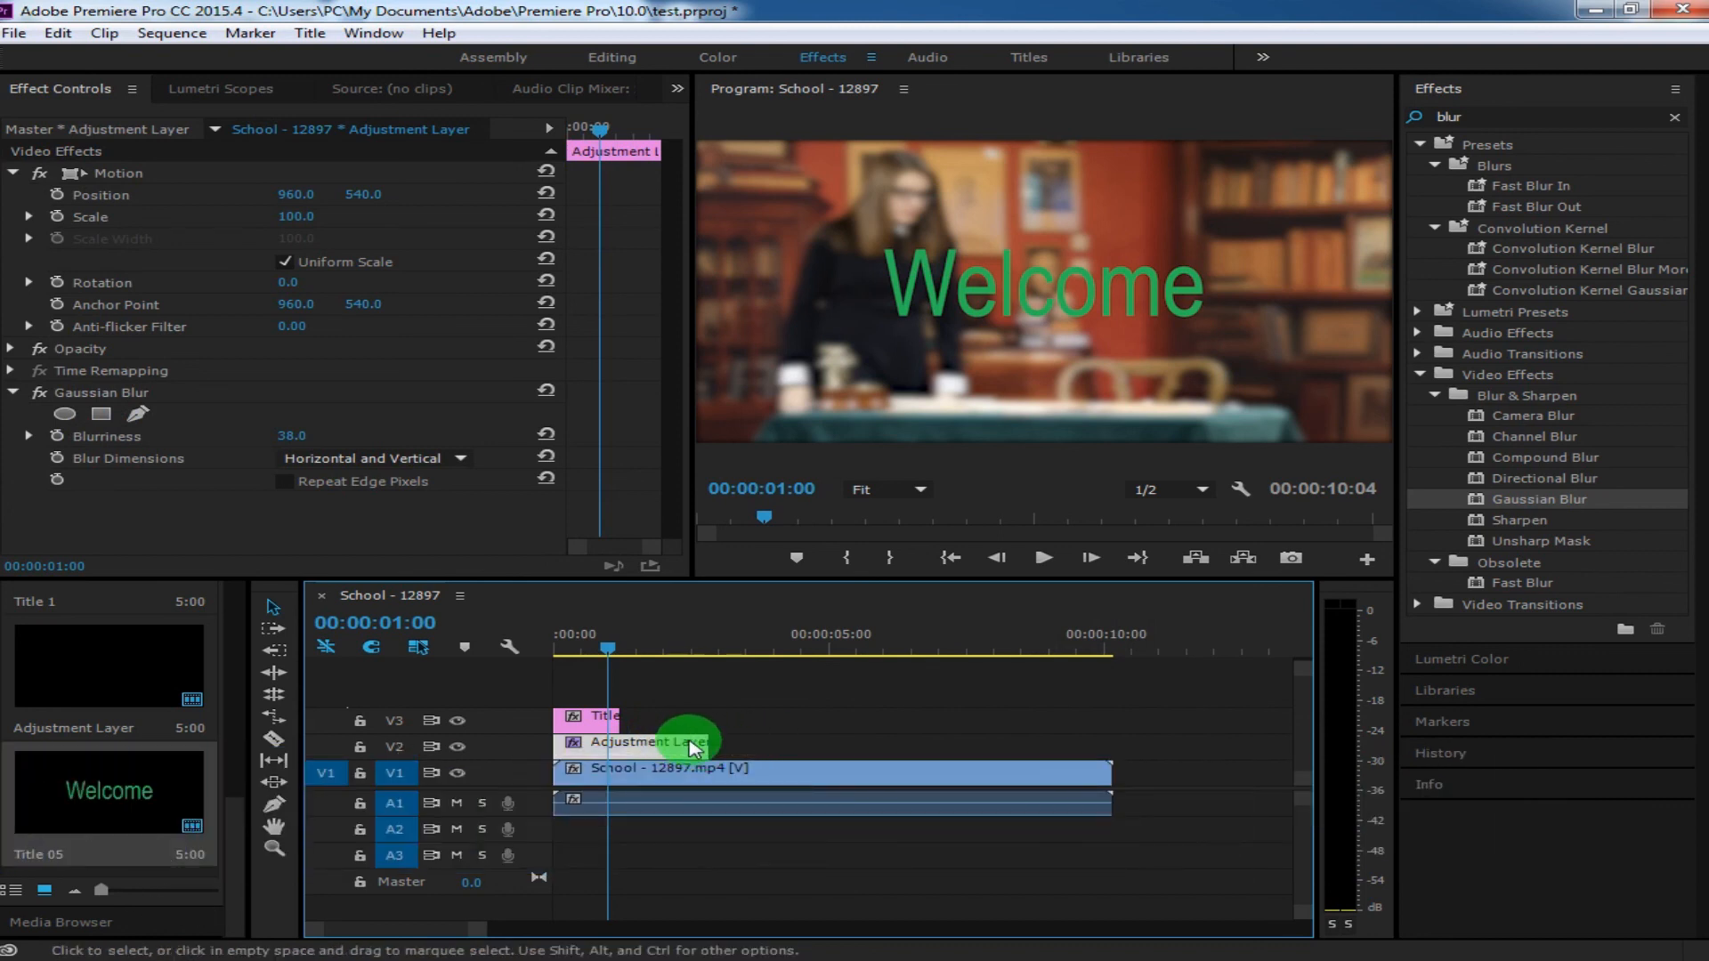
pyautogui.moveTo(679, 752); pyautogui.dragTo(814, 757)
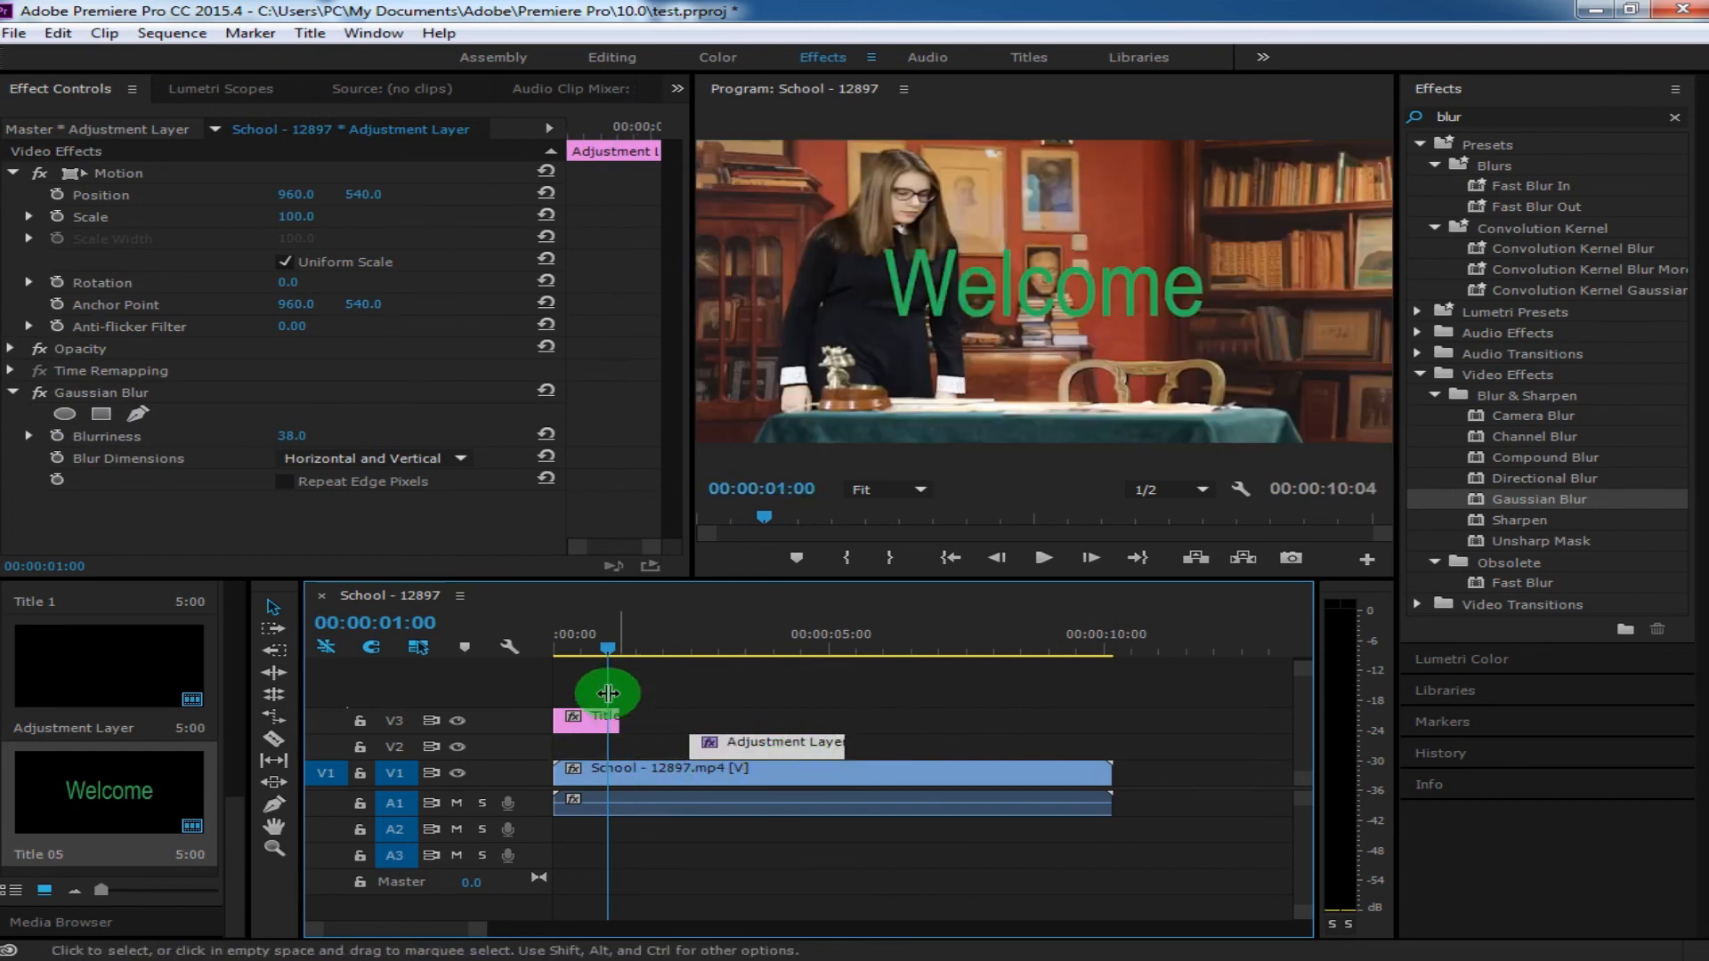
pyautogui.moveTo(603, 653); pyautogui.dragTo(756, 723)
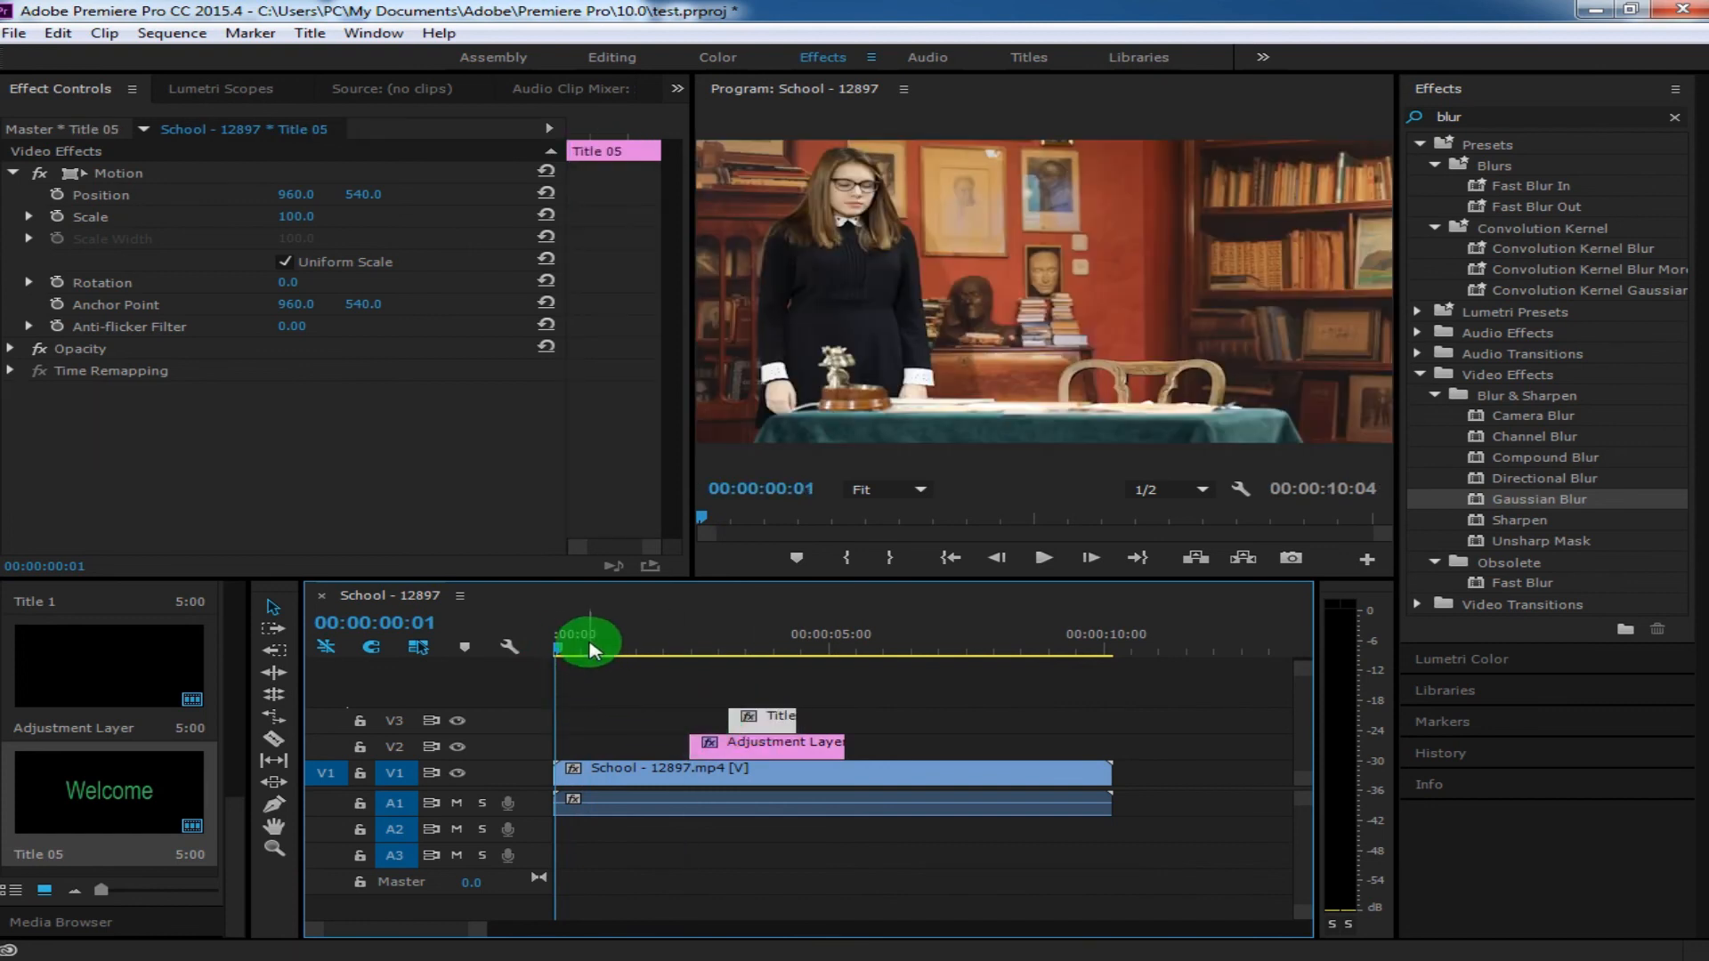
# Scrub the sequence from its start through the moved blur and title to 00:00:05:24, and clear the clip selection.
pyautogui.moveTo(563, 646); pyautogui.dragTo(890, 676)
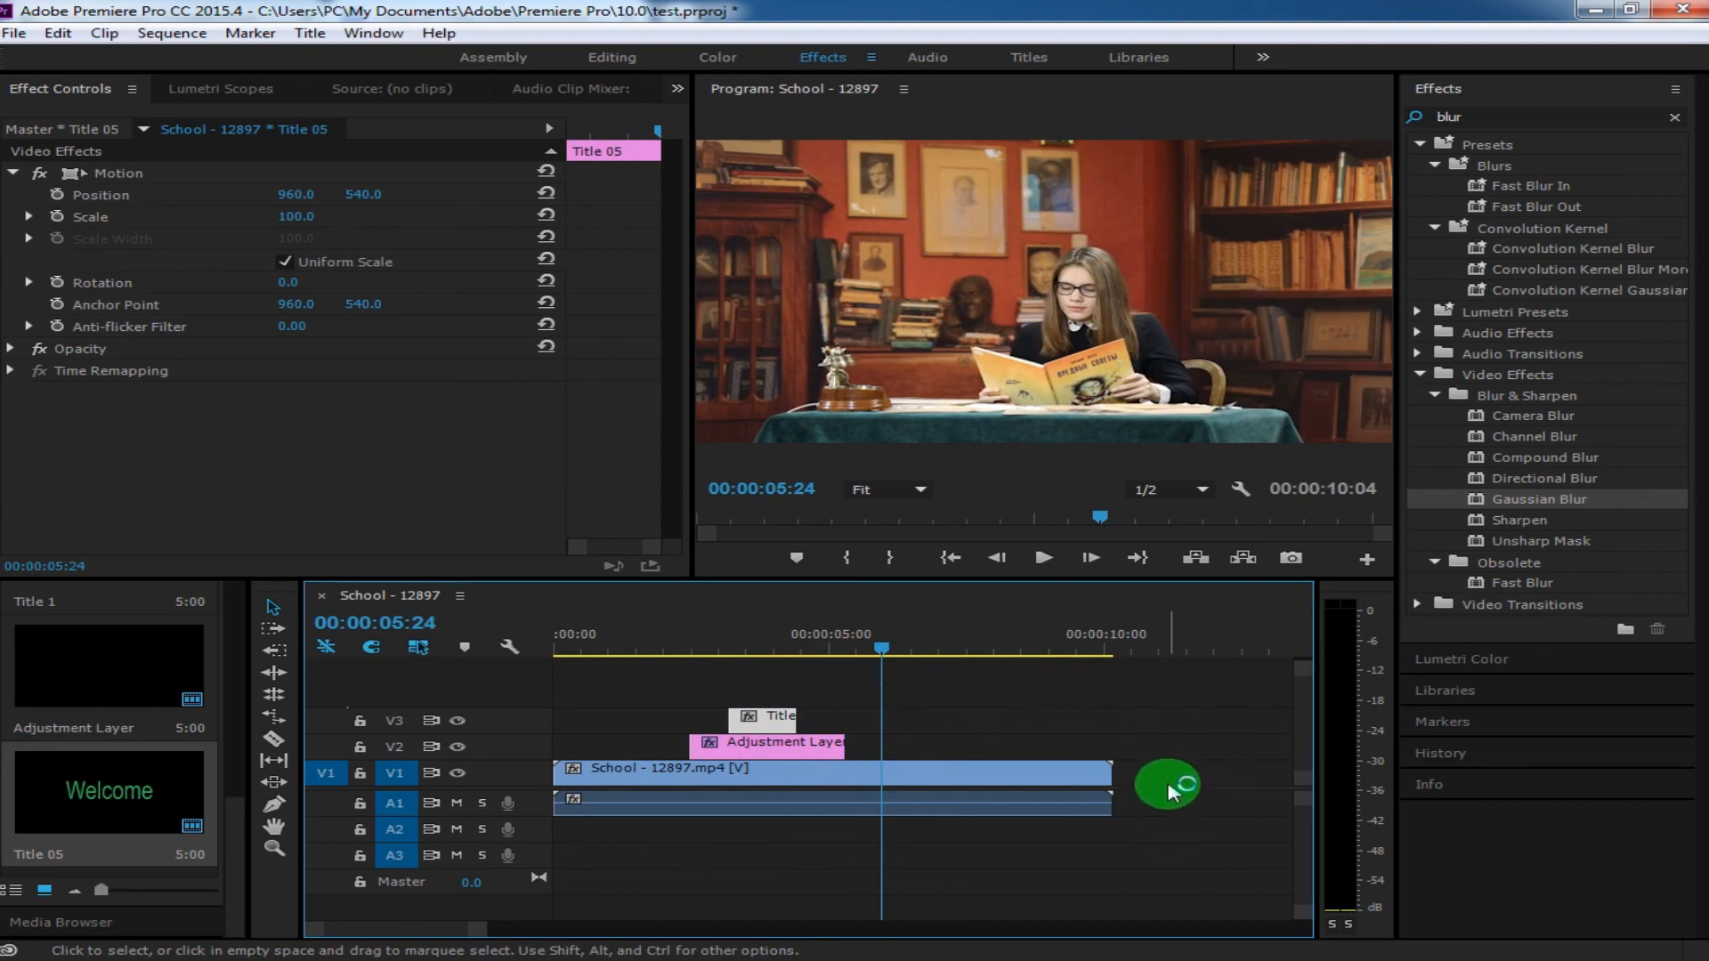
pyautogui.moveTo(1197, 742); pyautogui.dragTo(1157, 857)
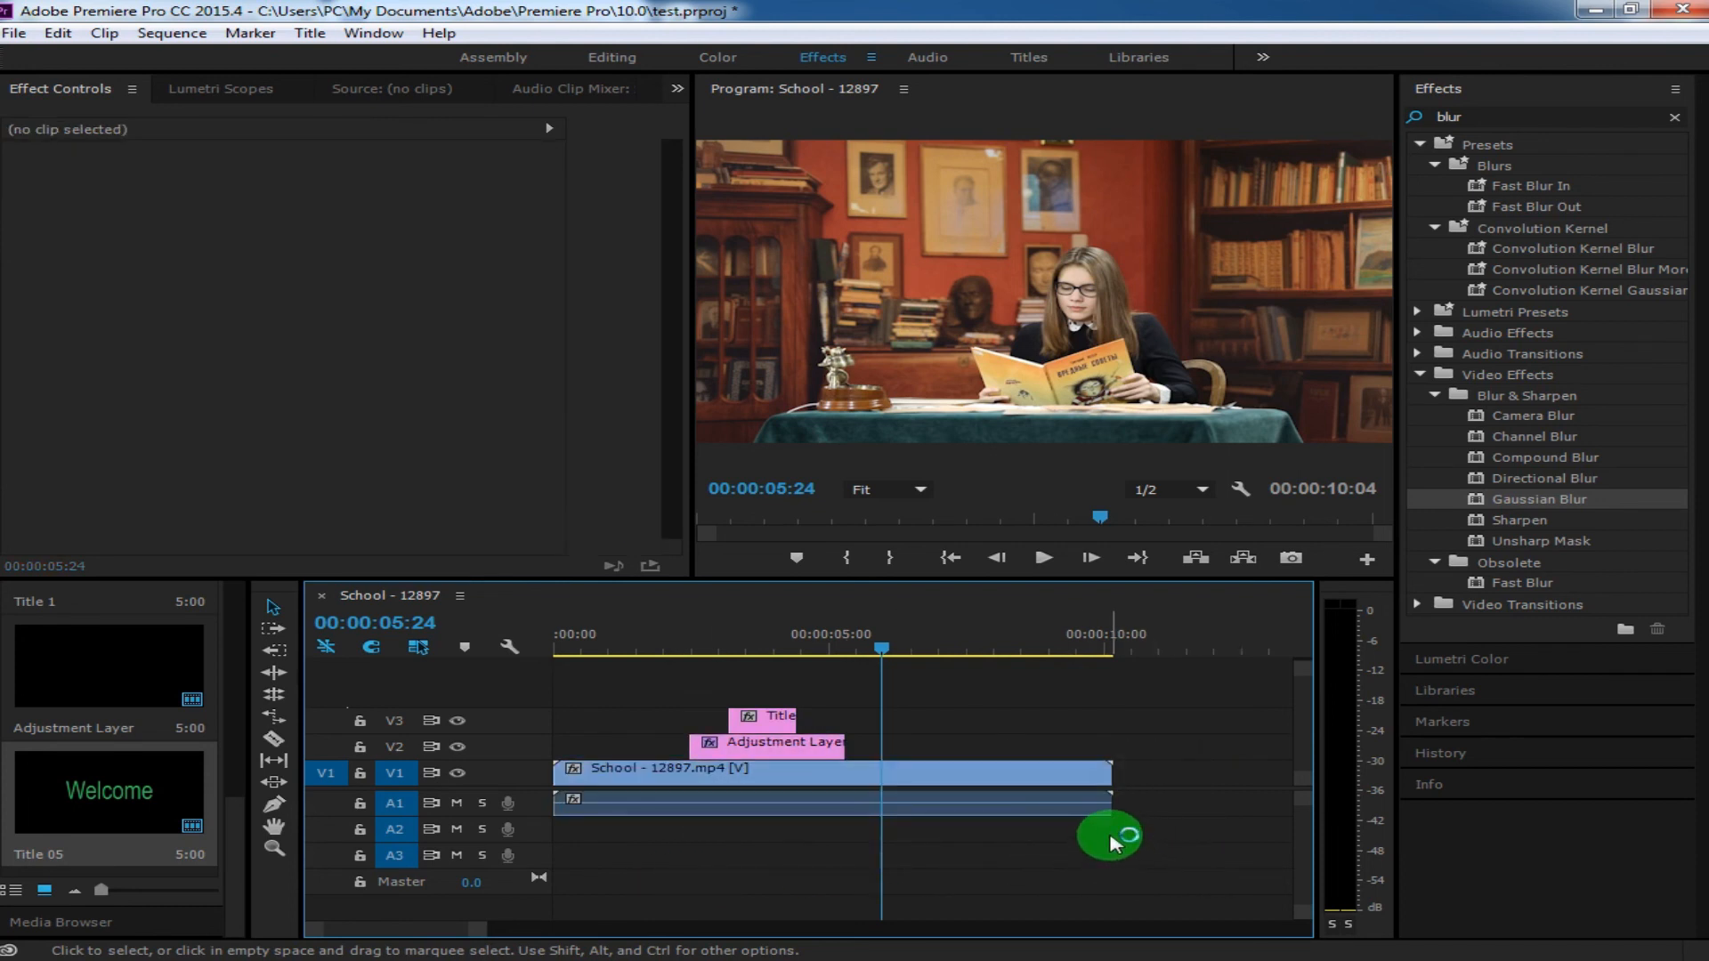